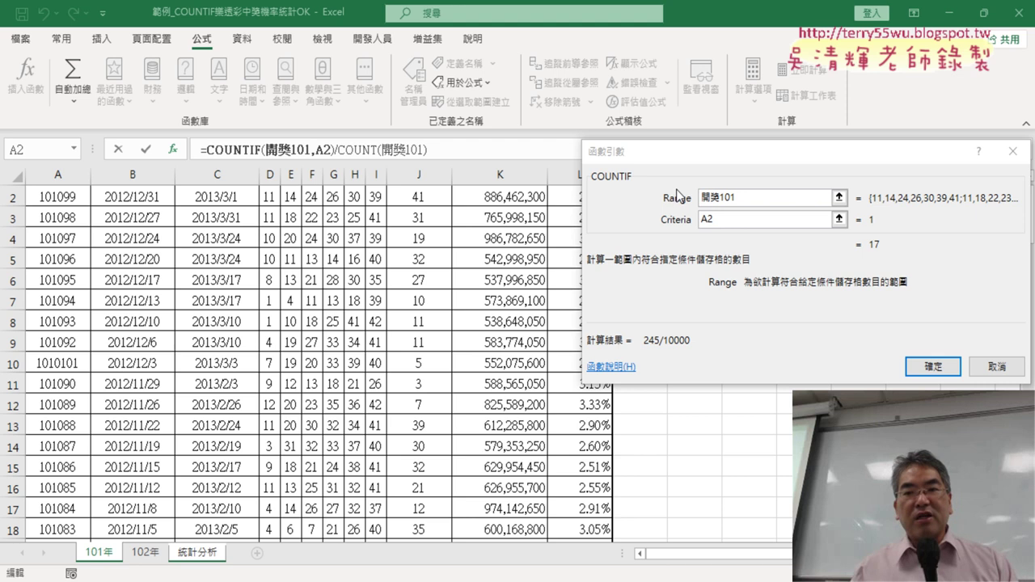
- Review the COUNTIF arguments (Range 開獎101, Criteria A2) and accept the formula so B2 shows 245/10000
{"action": "left_click_drag", "start_coordinate": [777, 152], "coordinate": [582, 122]}
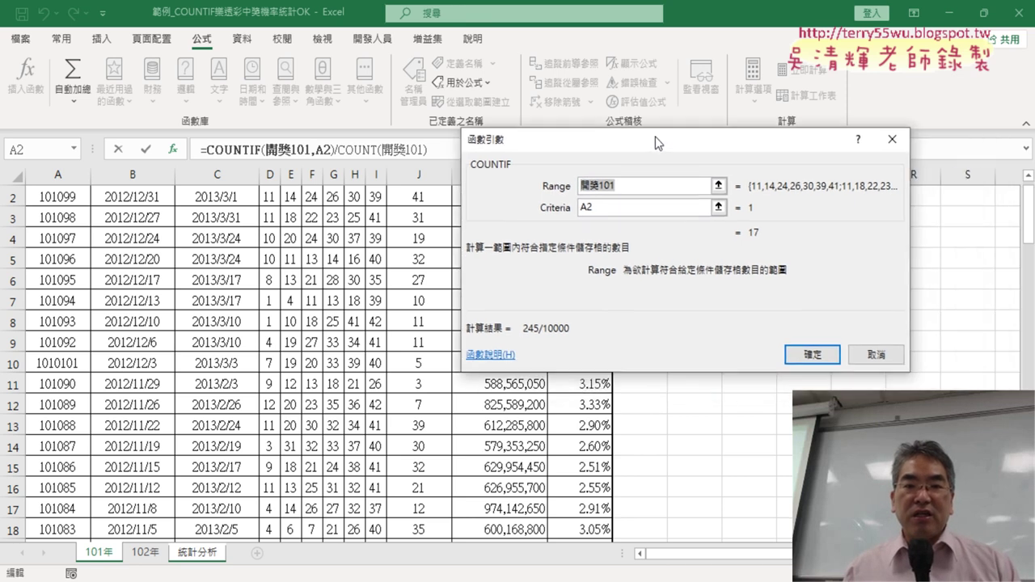
{"action": "left_click", "coordinate": [526, 194]}
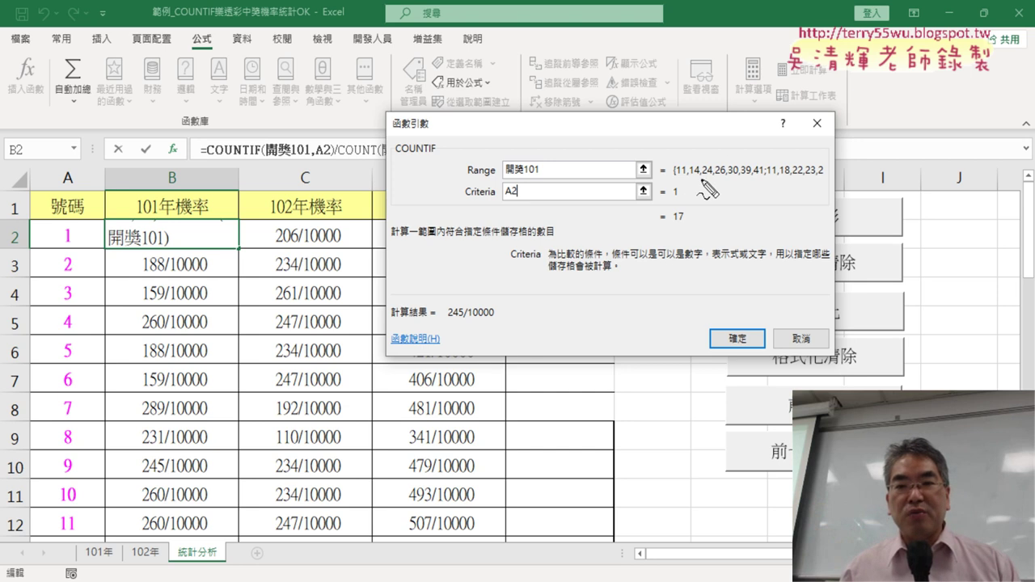
{"action": "left_click_drag", "start_coordinate": [674, 180], "coordinate": [787, 183]}
{"action": "mouse_move", "coordinate": [669, 195]}
{"action": "left_mouse_down"}
{"action": "mouse_move", "coordinate": [685, 191]}
{"action": "mouse_move", "coordinate": [691, 216]}
{"action": "left_mouse_up"}
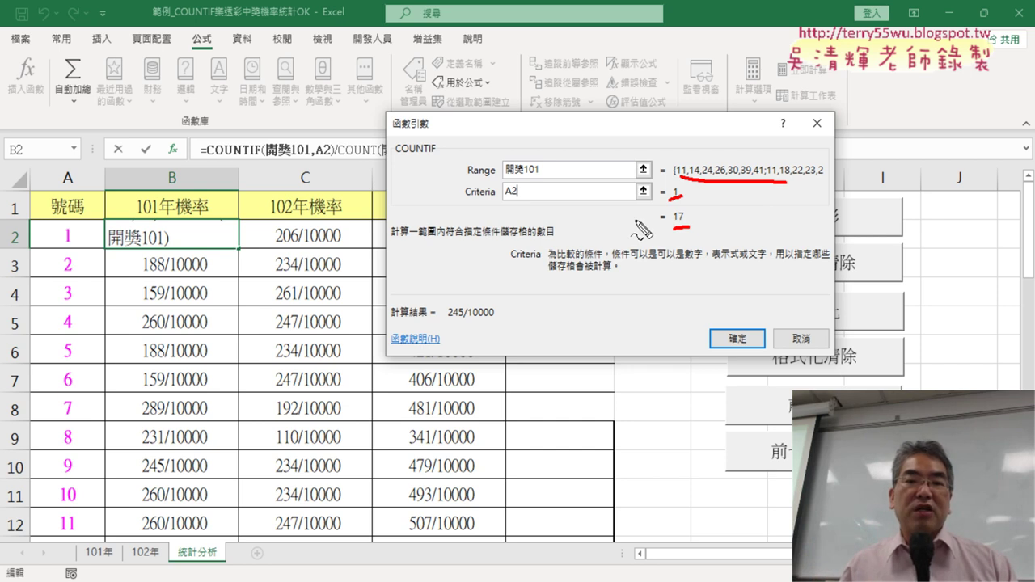
{"action": "left_click_drag", "start_coordinate": [546, 176], "coordinate": [503, 177]}
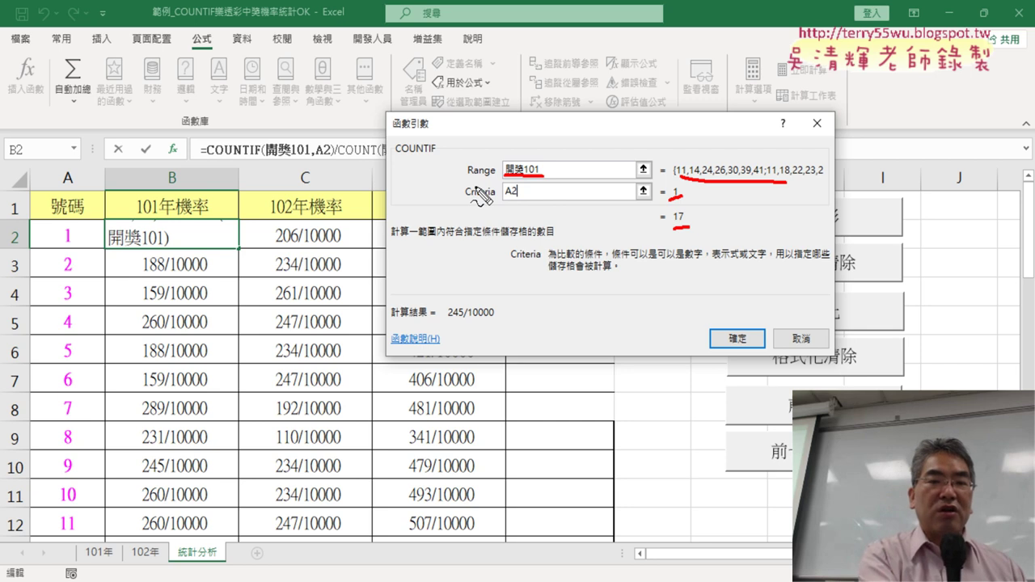
{"action": "key", "text": "Escape"}
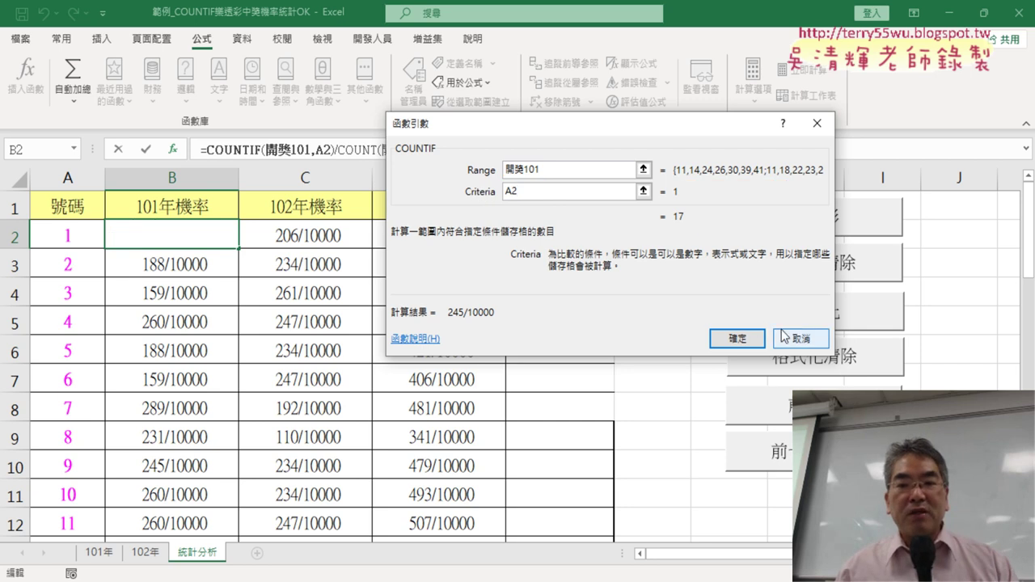
{"action": "left_click", "coordinate": [737, 338]}
- Open Name Manager and view the cells 開獎101 refers to
{"action": "left_click", "coordinate": [412, 91]}
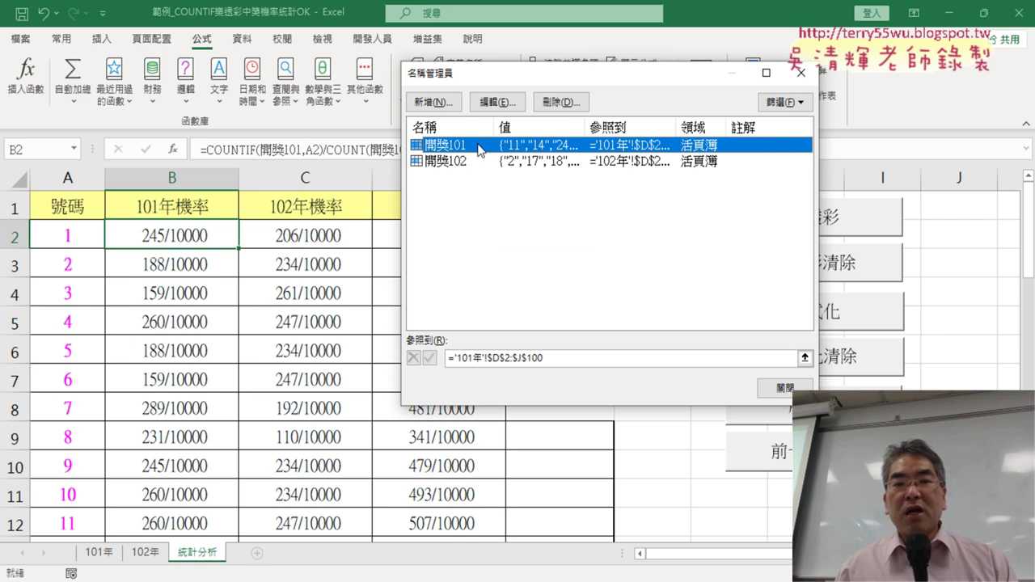
{"action": "left_click", "coordinate": [570, 362]}
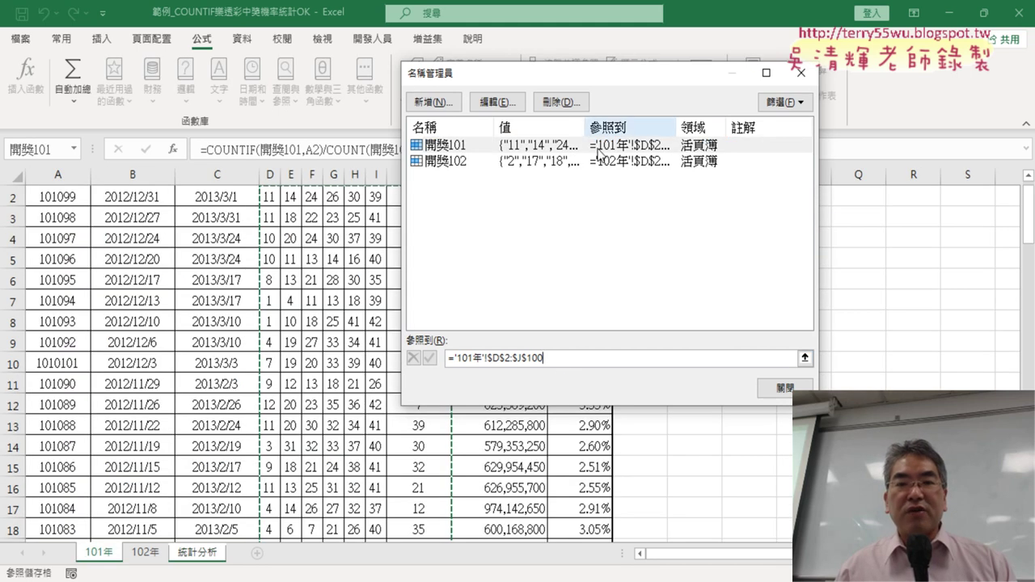
{"action": "left_click_drag", "start_coordinate": [624, 79], "coordinate": [799, 71]}
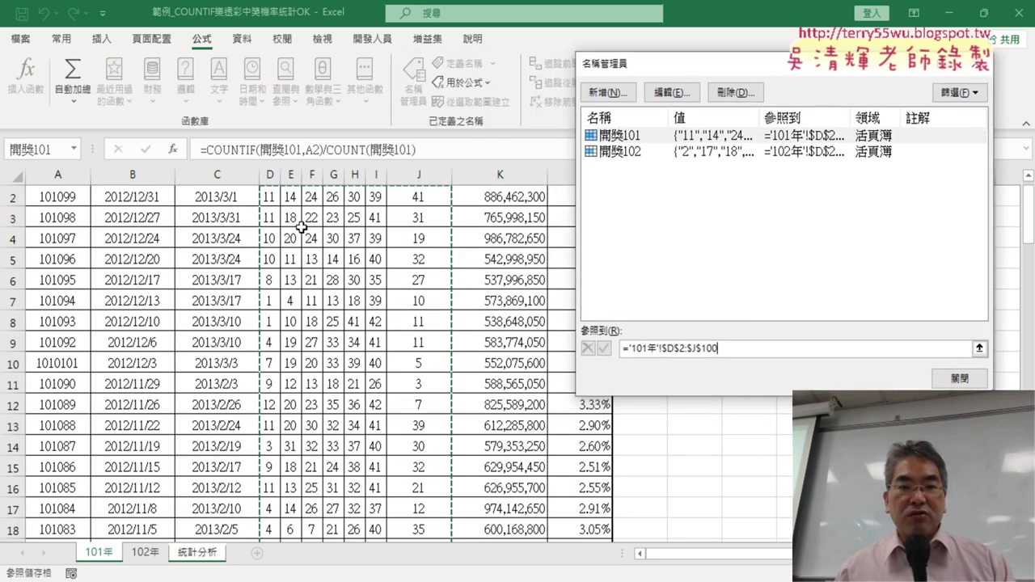
- Change 開獎101 to refer to ='101年'!$D$2:$I$100
{"action": "left_click", "coordinate": [728, 349]}
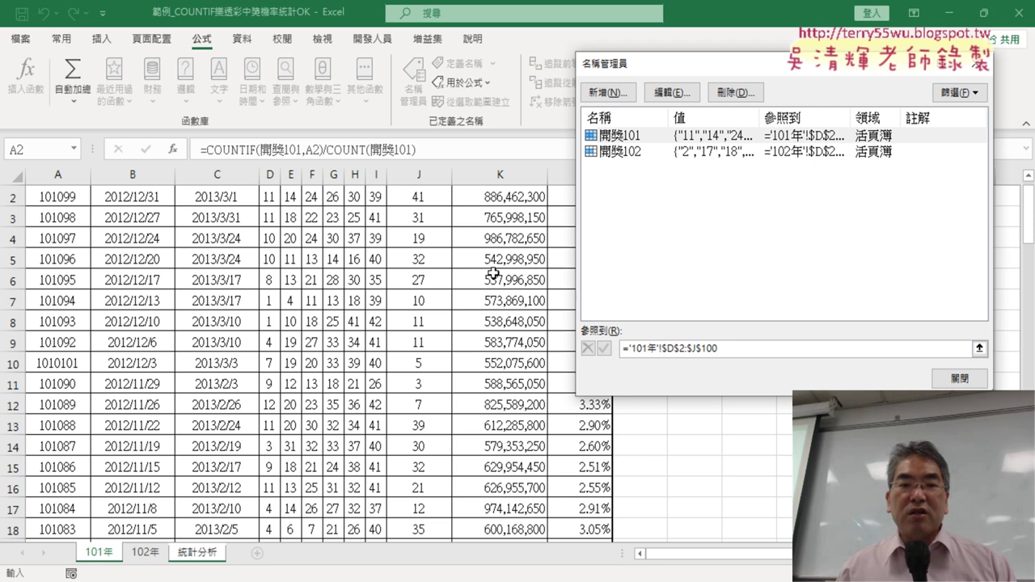
{"action": "left_click_drag", "start_coordinate": [726, 348], "coordinate": [619, 356]}
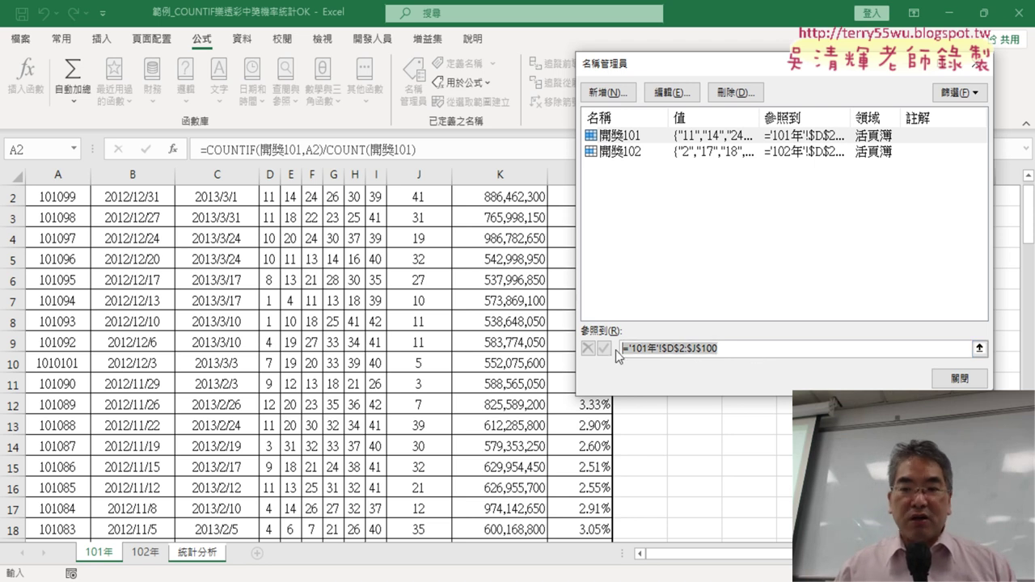
{"action": "key", "text": "BackSpace"}
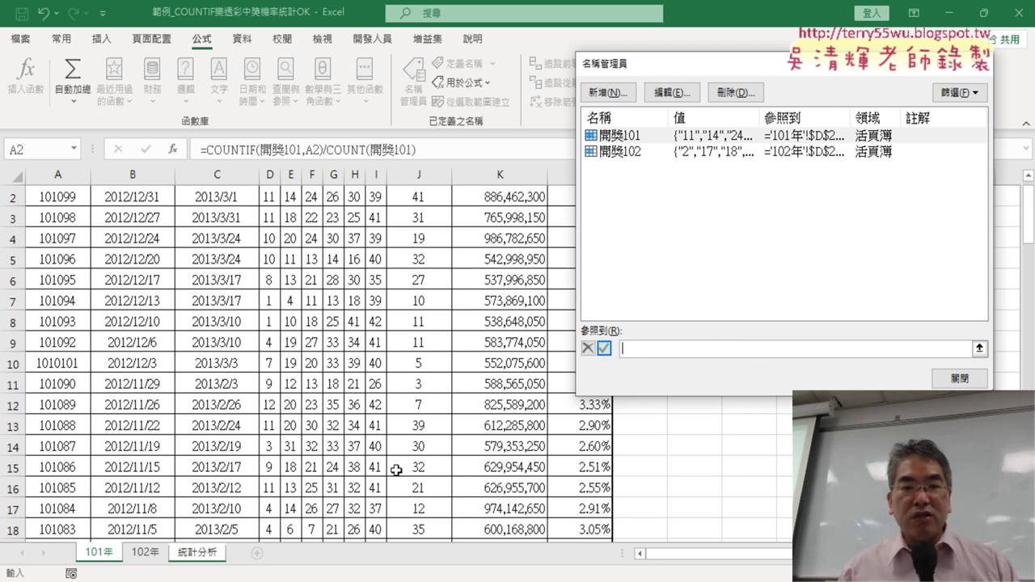
{"action": "left_click_drag", "start_coordinate": [270, 201], "coordinate": [369, 198]}
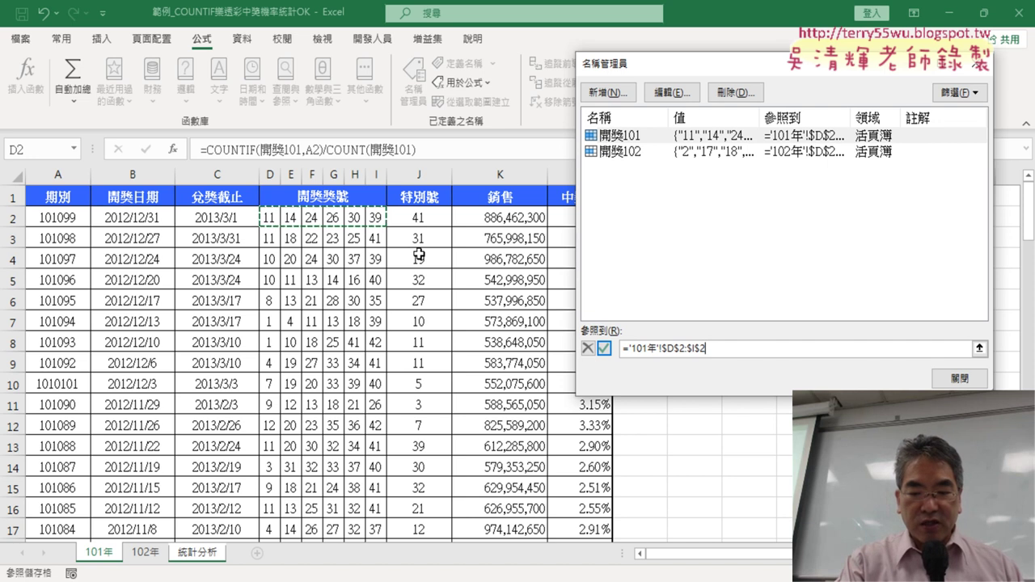
{"action": "key", "text": "BackSpace"}
{"action": "type", "text": "100"}
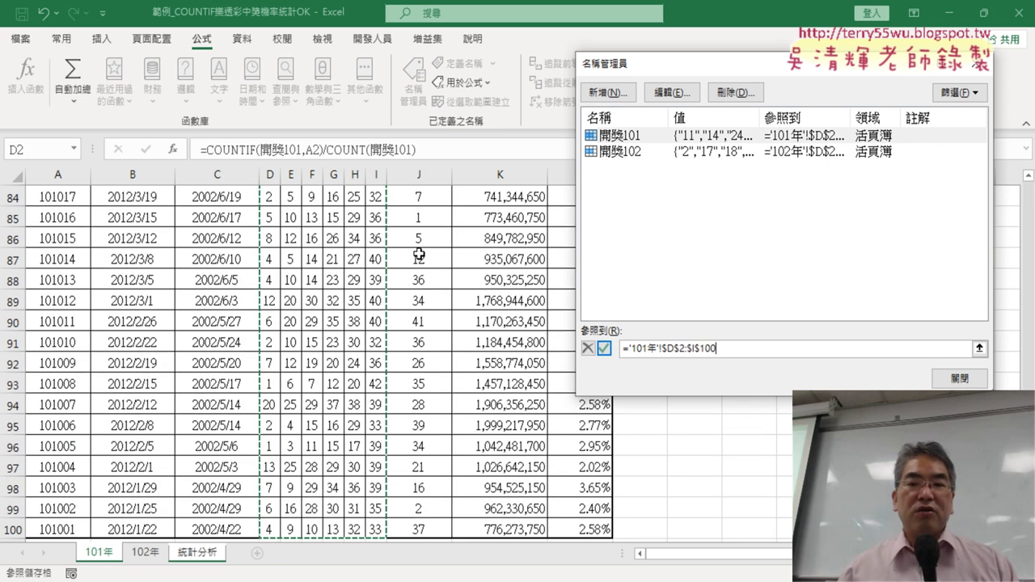
{"action": "left_click", "coordinate": [604, 349]}
- Check the updated 開獎101 range and the 開獎102 range '102年'!$D$2:$J$105
{"action": "left_click", "coordinate": [713, 349]}
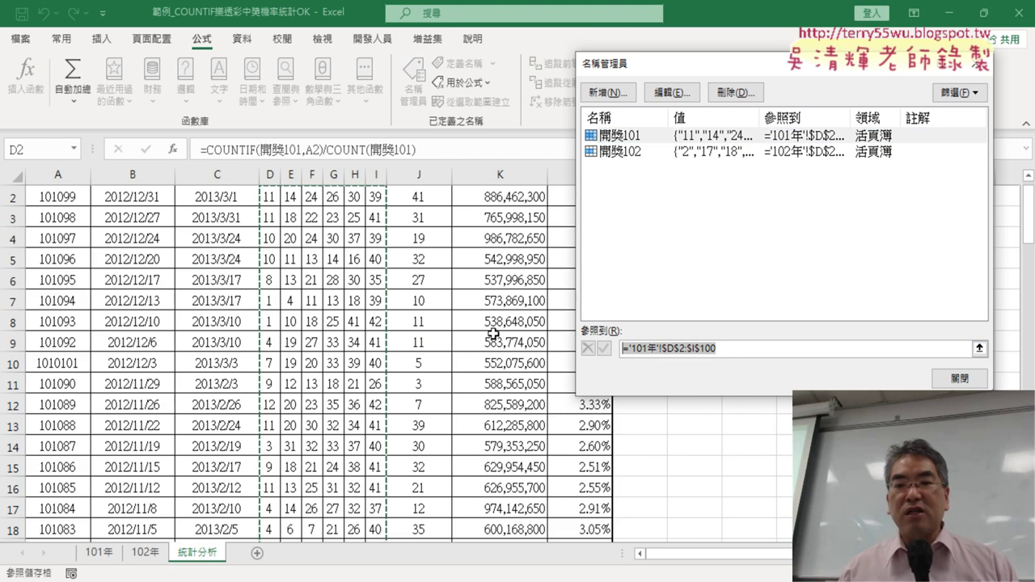
{"action": "left_click", "coordinate": [646, 153]}
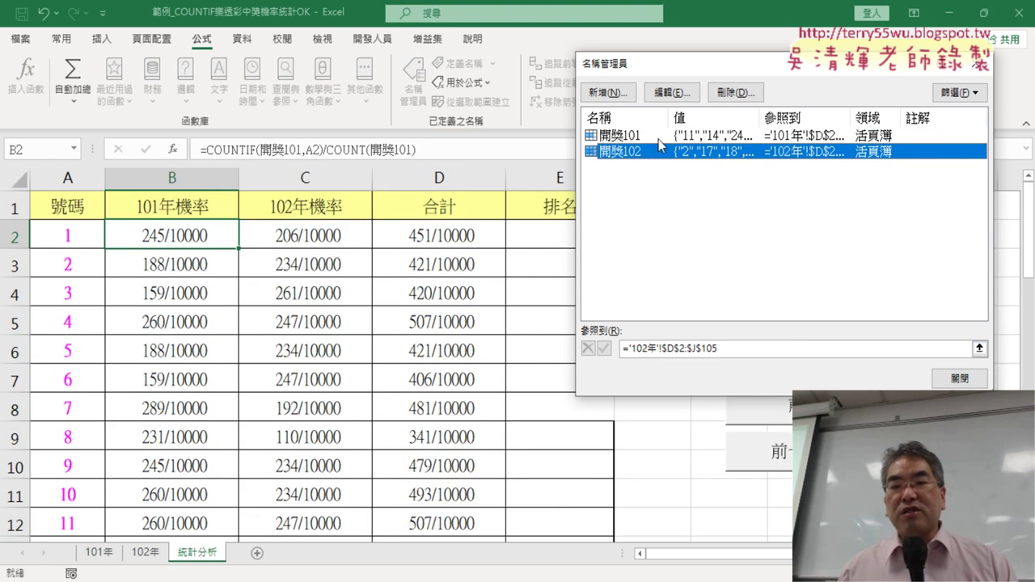
{"action": "left_click", "coordinate": [659, 138]}
- Close Name Manager so B2 recalculates to 219/10000, and select cell E2 under 排名
{"action": "left_click", "coordinate": [647, 152], "text": "shift"}
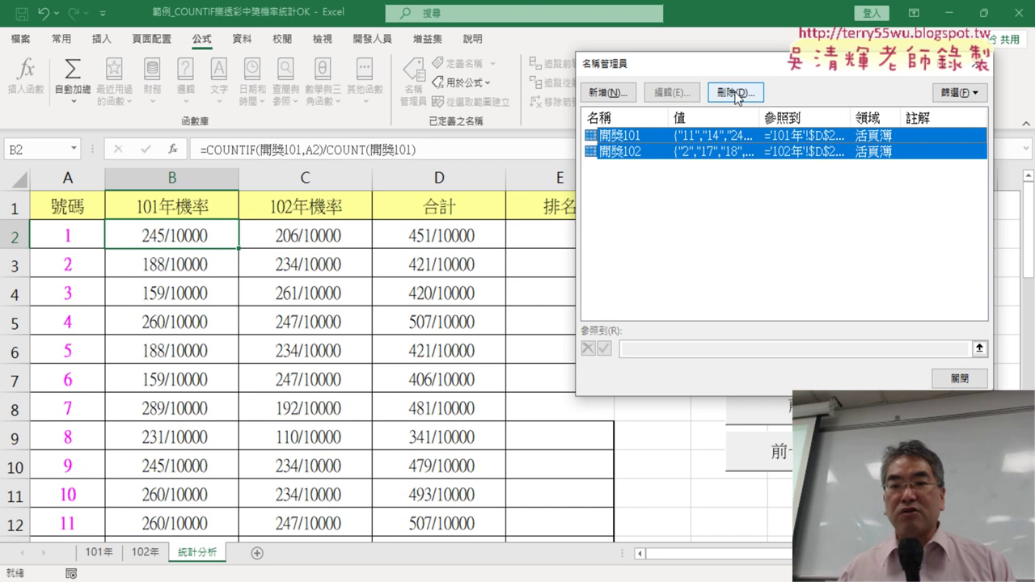
{"action": "mouse_move", "coordinate": [801, 69]}
{"action": "left_mouse_down"}
{"action": "mouse_move", "coordinate": [790, 68]}
{"action": "mouse_move", "coordinate": [832, 61]}
{"action": "left_mouse_up"}
{"action": "left_click", "coordinate": [990, 369]}
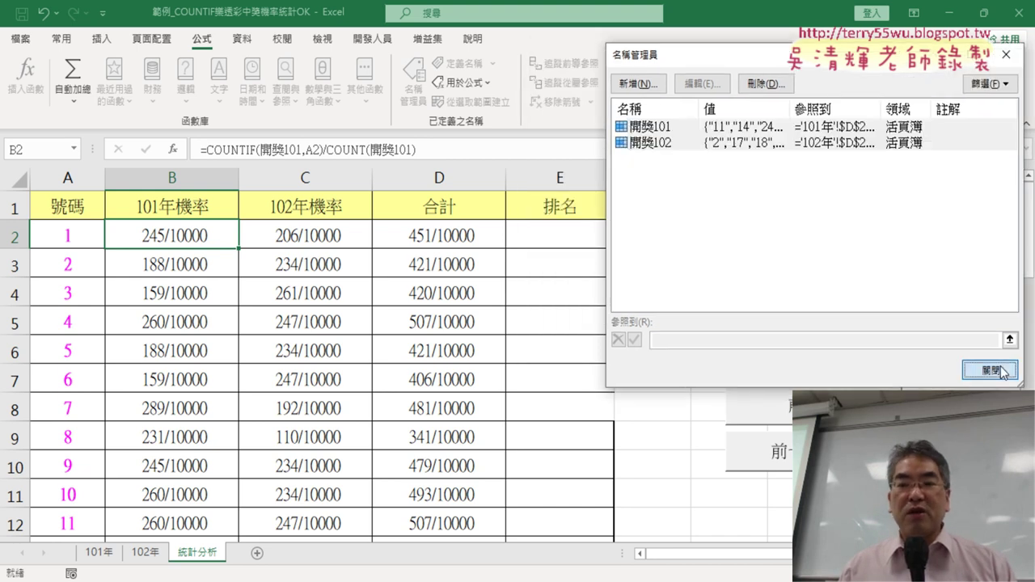
{"action": "left_click", "coordinate": [557, 238]}
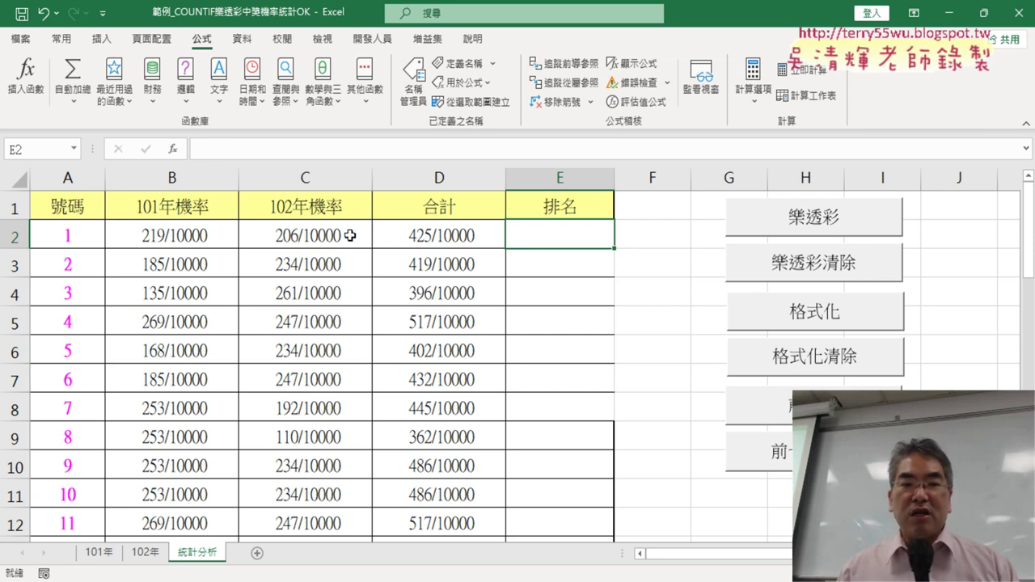
- Insert the RANK.EQ function from the 統計 category into cell E2
{"action": "left_click", "coordinate": [173, 149]}
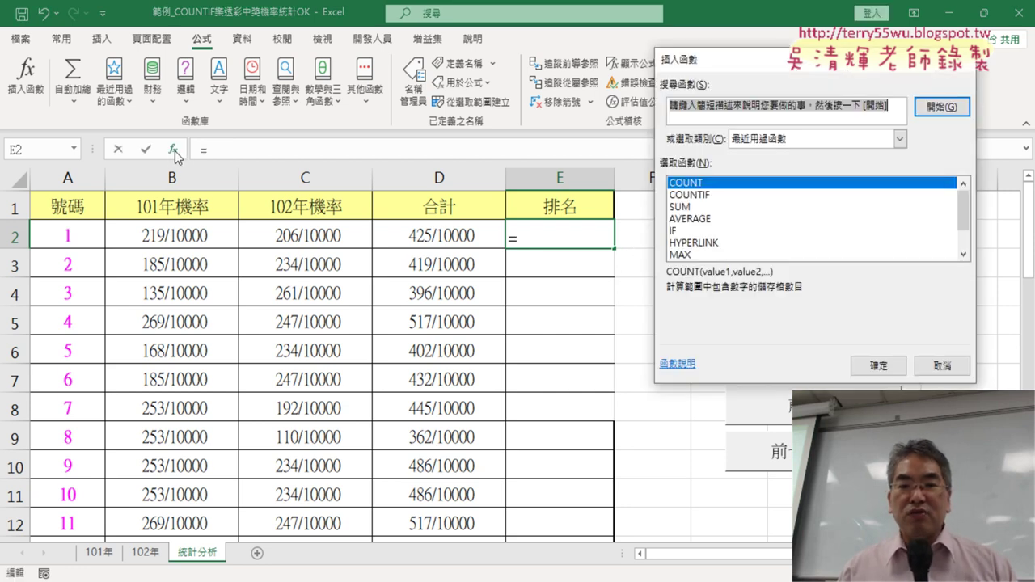
{"action": "left_click", "coordinate": [800, 144]}
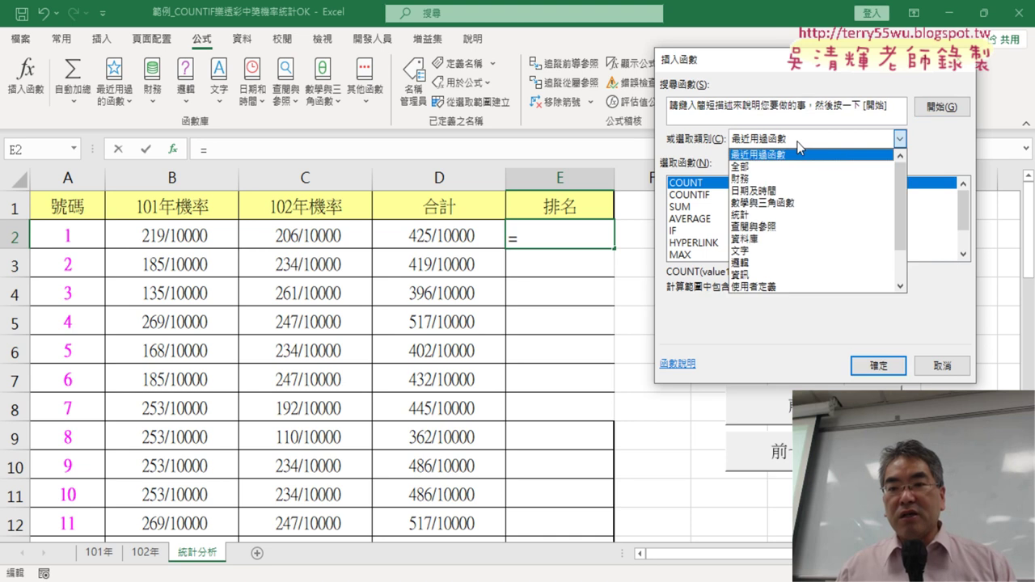
{"action": "left_click", "coordinate": [773, 215]}
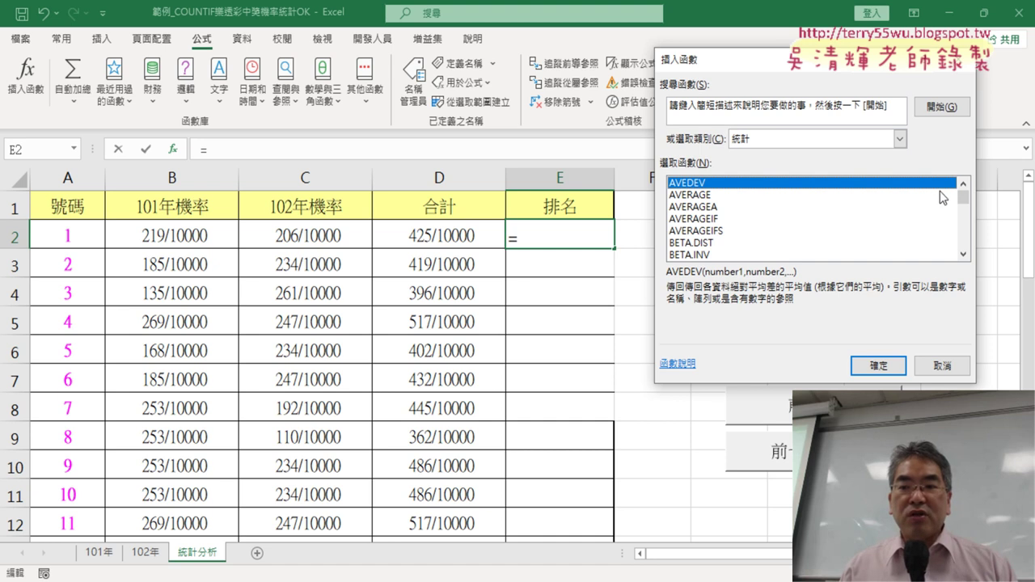
{"action": "left_click_drag", "start_coordinate": [964, 203], "coordinate": [963, 241]}
{"action": "left_click", "coordinate": [712, 232]}
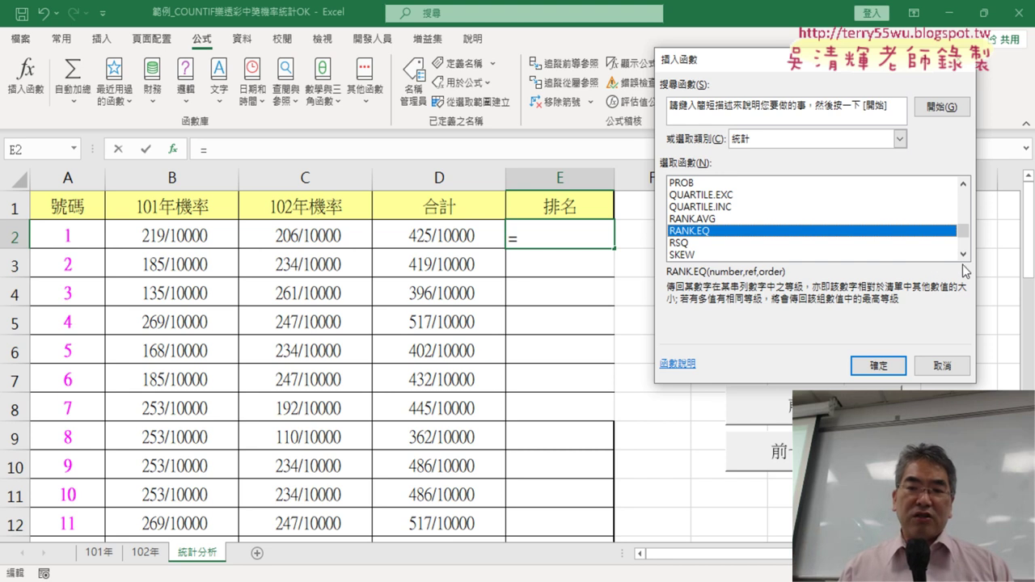
{"action": "left_click", "coordinate": [877, 368]}
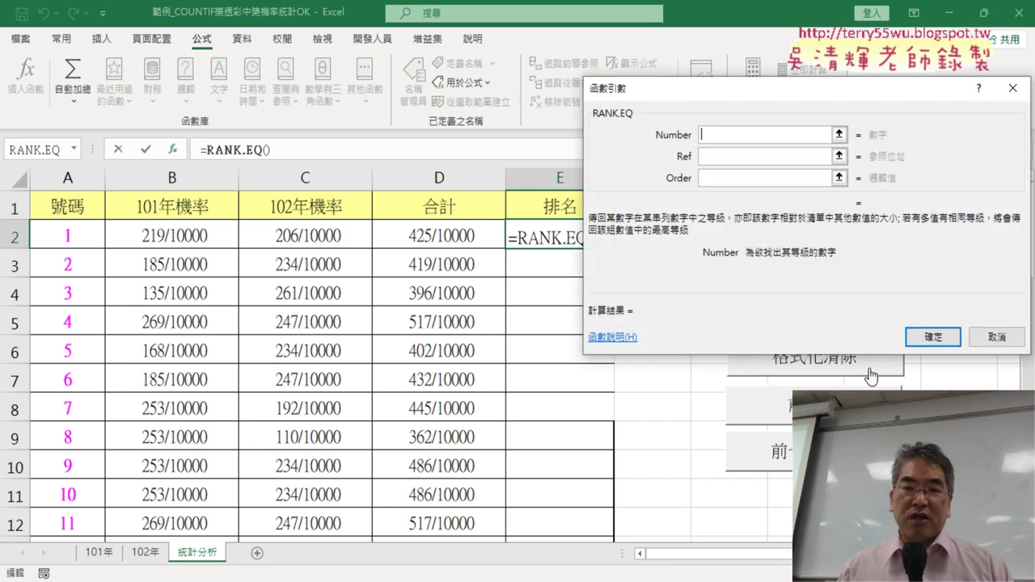
- Set RANK.EQ Number to D2 and Ref to D2:D43, leaving Order blank
{"action": "left_click_drag", "start_coordinate": [732, 100], "coordinate": [765, 97]}
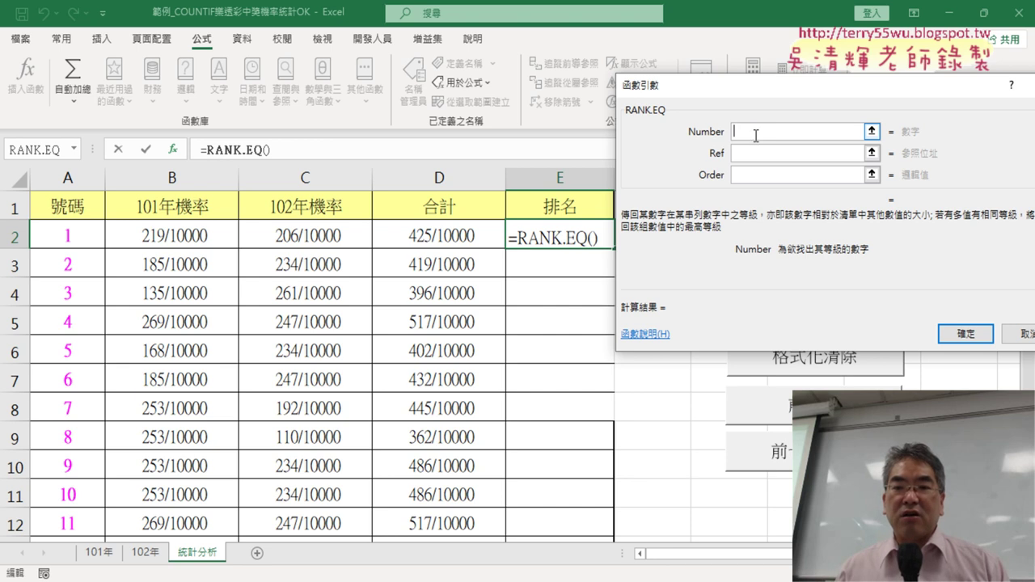
{"action": "left_click", "coordinate": [451, 237]}
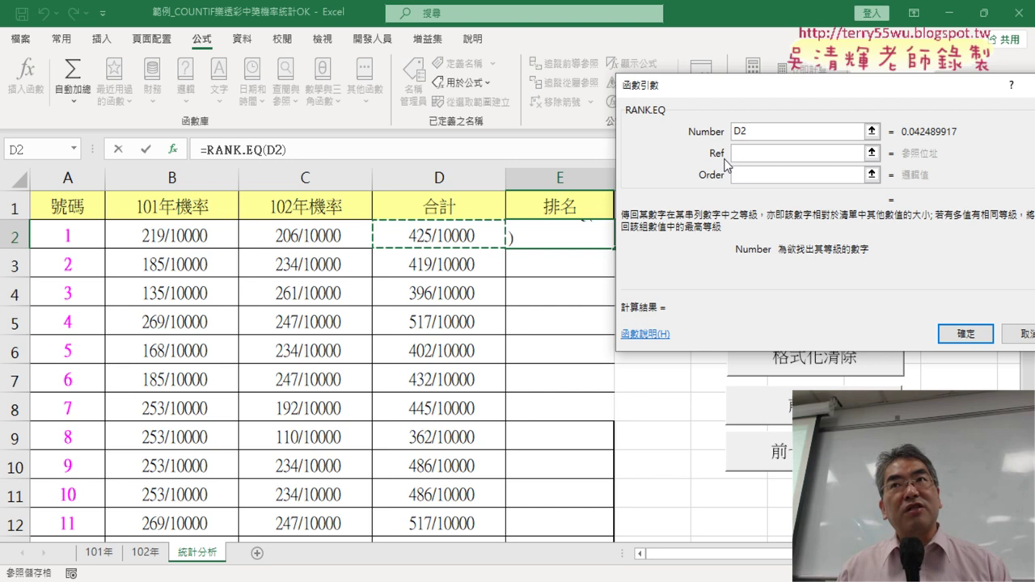
{"action": "left_click", "coordinate": [745, 152]}
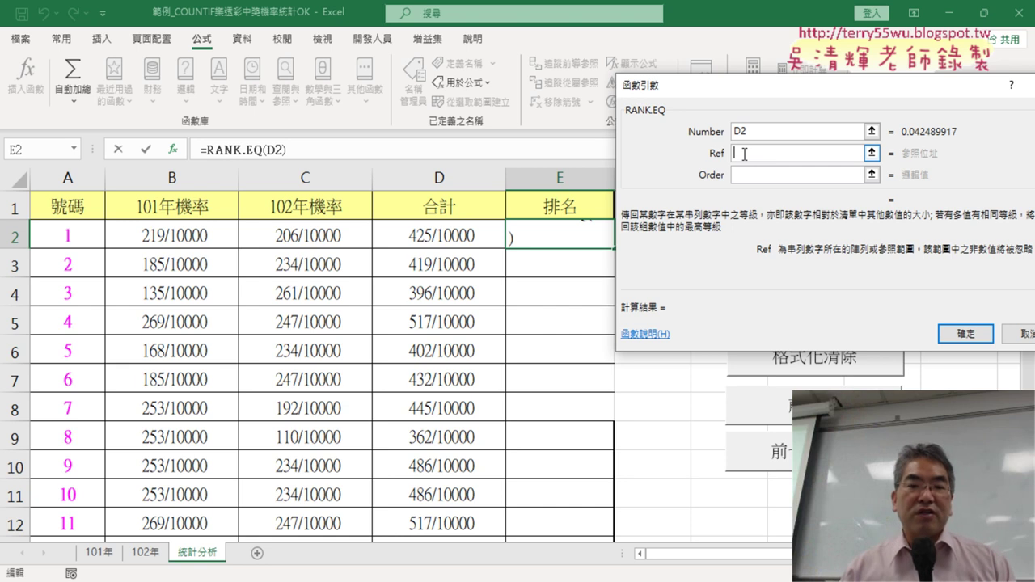
{"action": "left_click", "coordinate": [429, 236]}
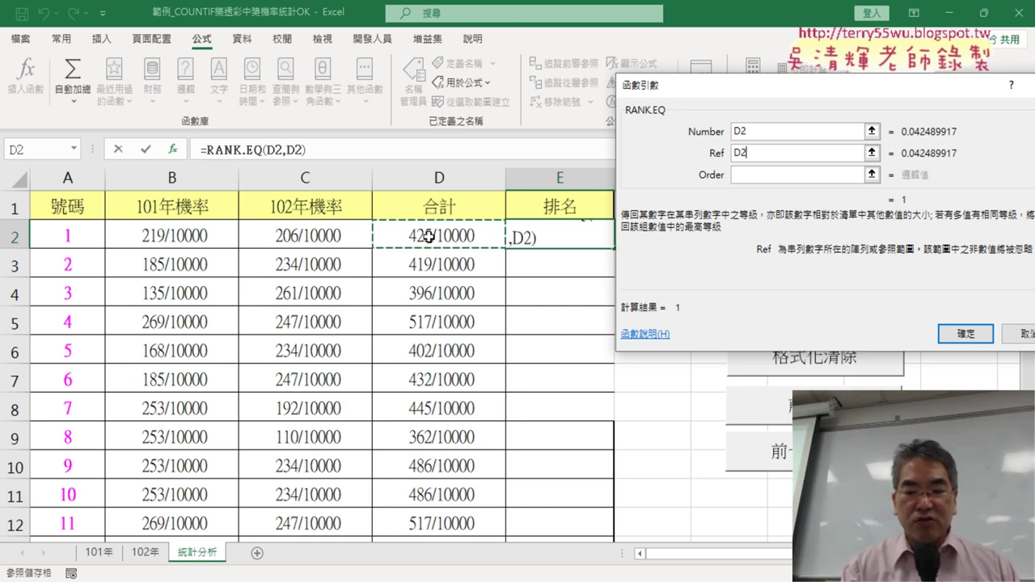
{"action": "key", "text": "ctrl+shift+Down"}
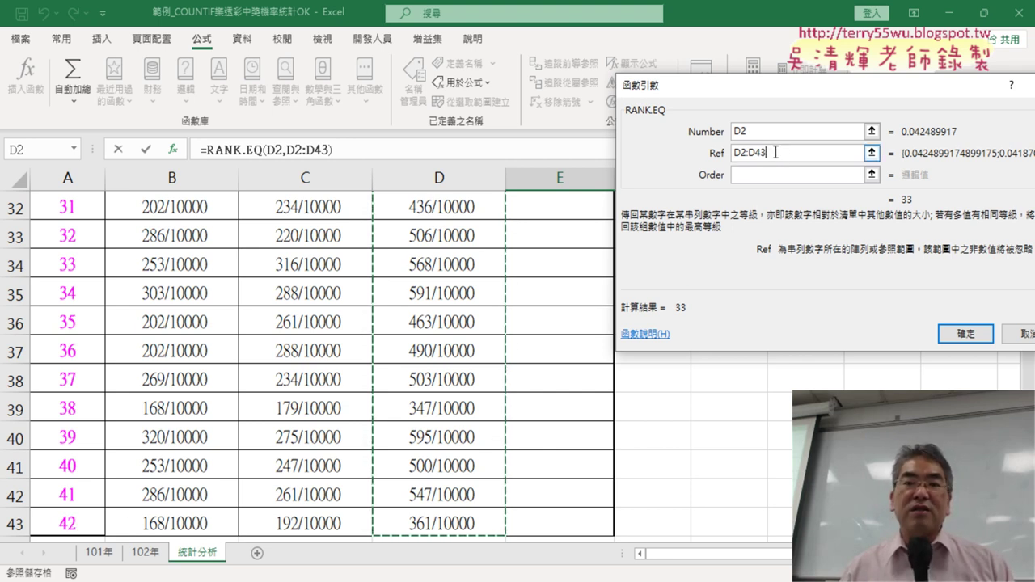
{"action": "left_click", "coordinate": [784, 176]}
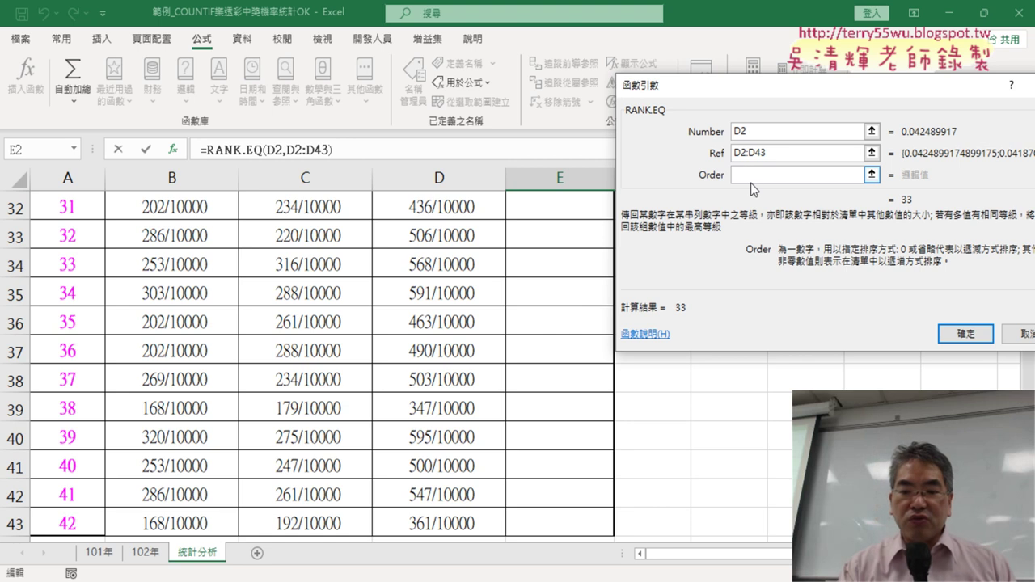
{"action": "type", "text": "0"}
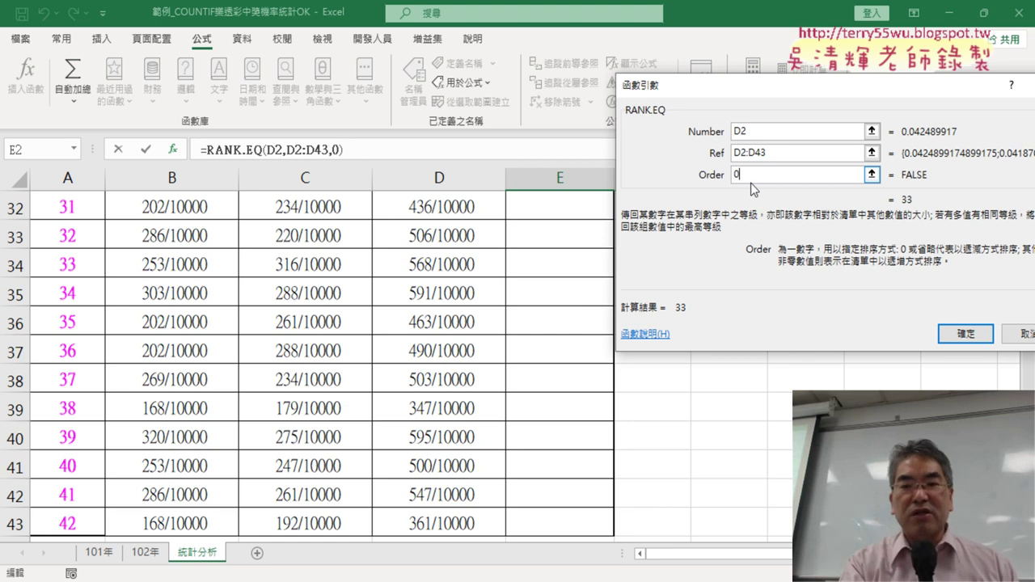
{"action": "key", "text": "BackSpace"}
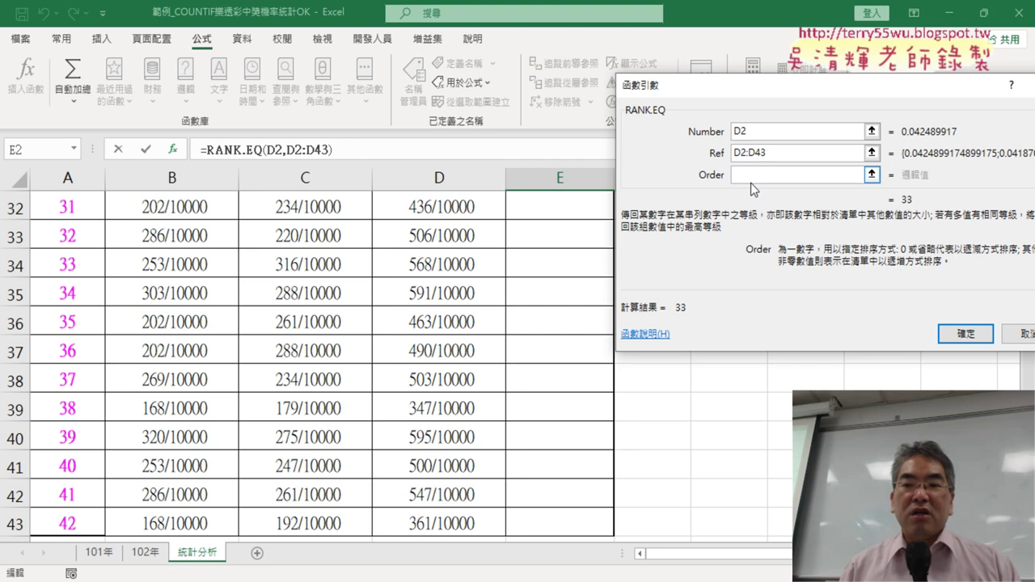
- Change Ref to D$2:D$43 and confirm, so E2 shows rank 33
{"action": "scroll", "coordinate": [530, 317], "scroll_direction": "up", "scroll_amount": 9}
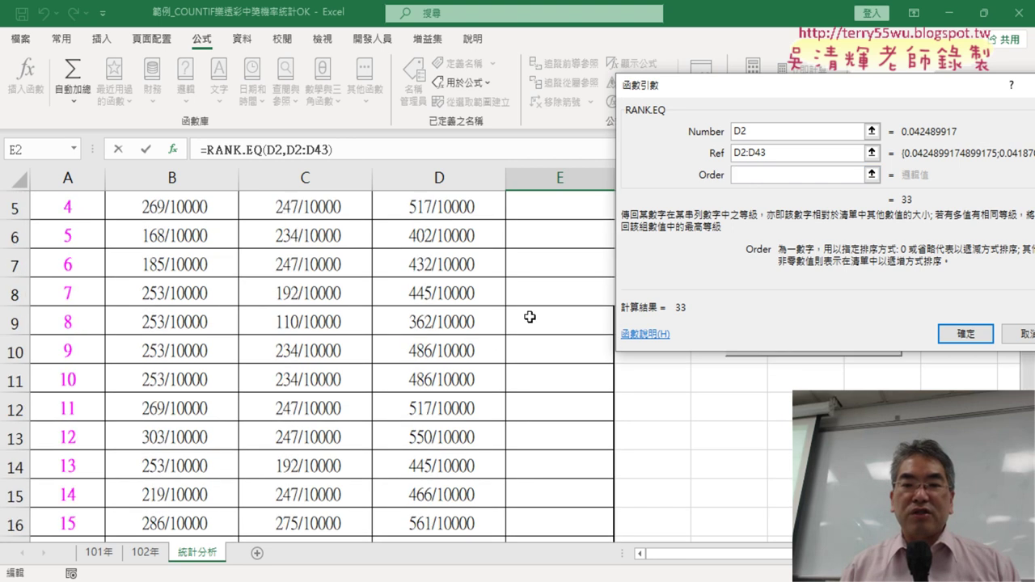
{"action": "scroll", "coordinate": [530, 317], "scroll_direction": "up", "scroll_amount": 2}
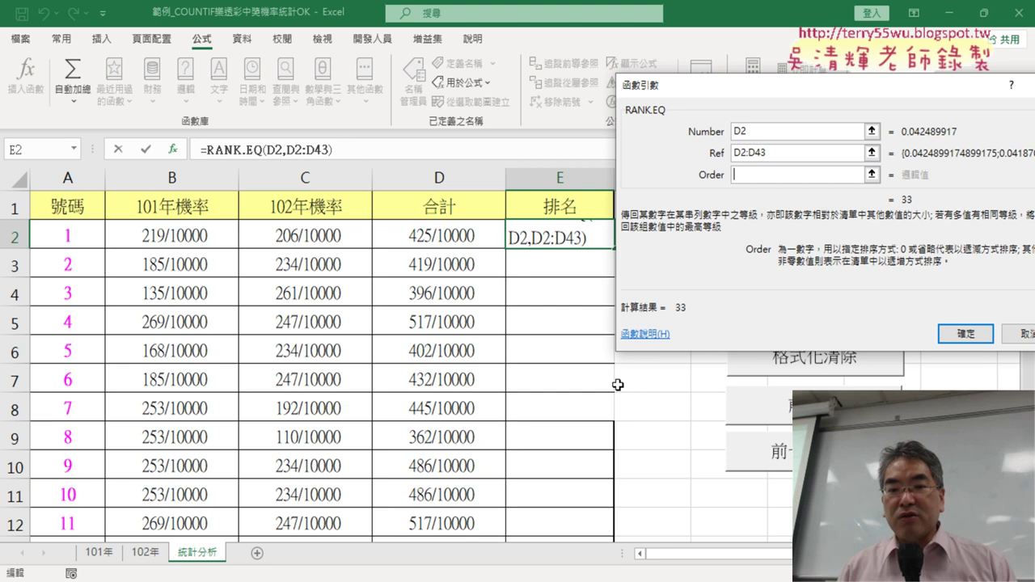
{"action": "left_click", "coordinate": [743, 160]}
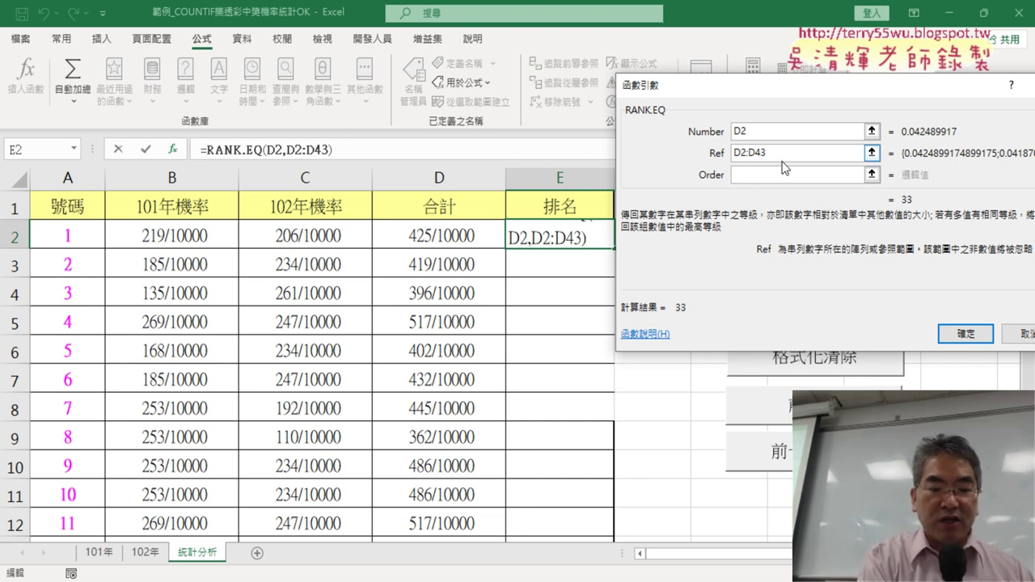
{"action": "type", "text": "$2:D"}
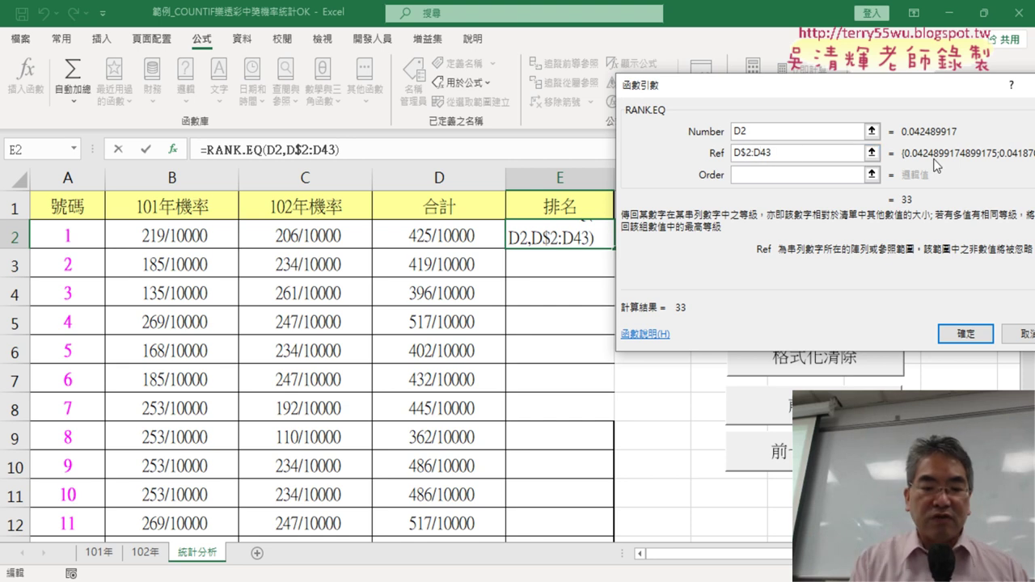
{"action": "type", "text": "$"}
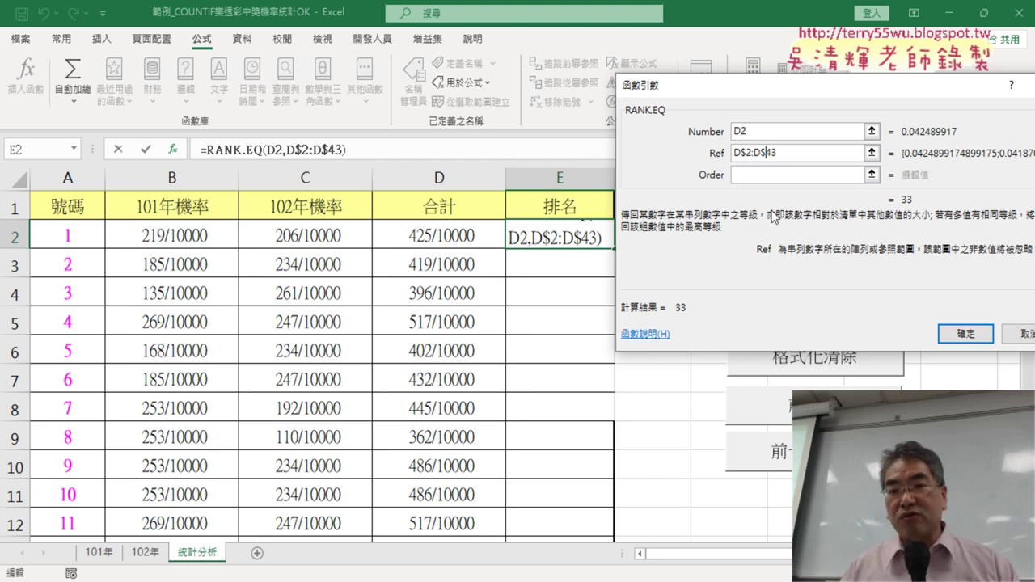
{"action": "left_click", "coordinate": [966, 334]}
- Fill the RANK.EQ formula down to E43 and scroll through the resulting ranks
{"action": "double_click", "coordinate": [617, 251]}
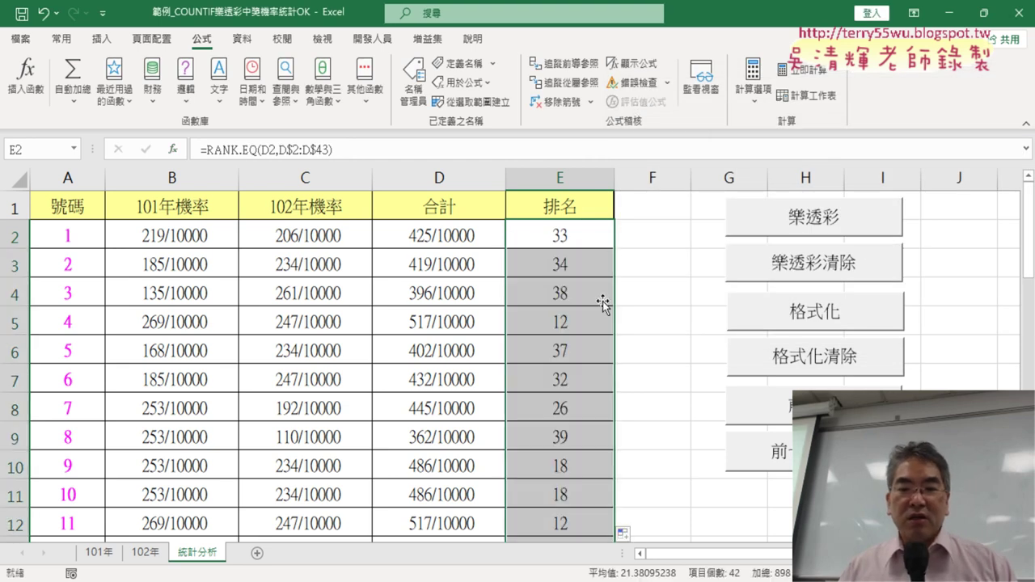
{"action": "scroll", "coordinate": [645, 332], "scroll_direction": "down", "scroll_amount": 3}
{"action": "scroll", "coordinate": [645, 331], "scroll_direction": "down", "scroll_amount": 1}
{"action": "scroll", "coordinate": [645, 332], "scroll_direction": "down", "scroll_amount": 1}
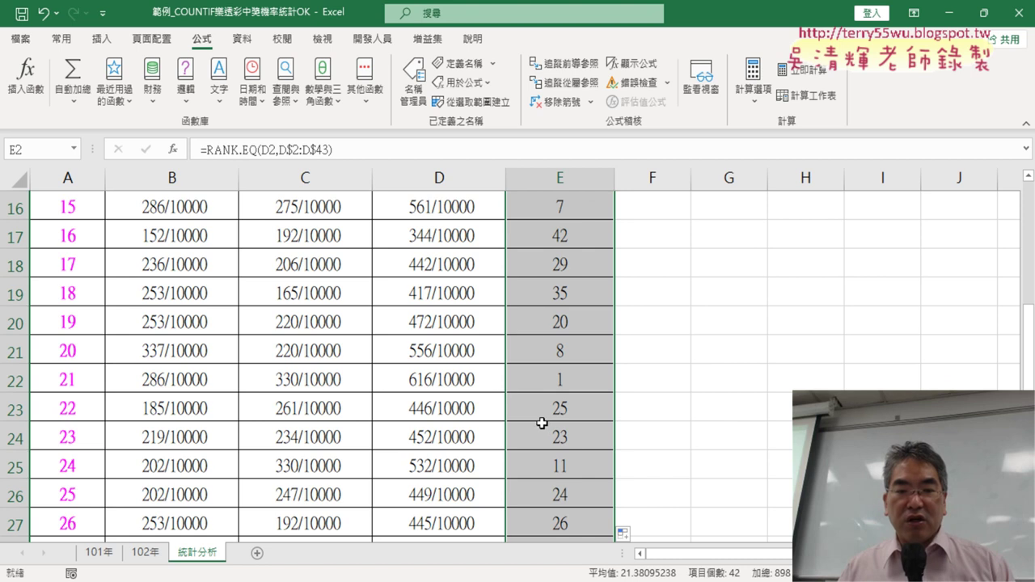
{"action": "left_click_drag", "start_coordinate": [596, 380], "coordinate": [439, 380]}
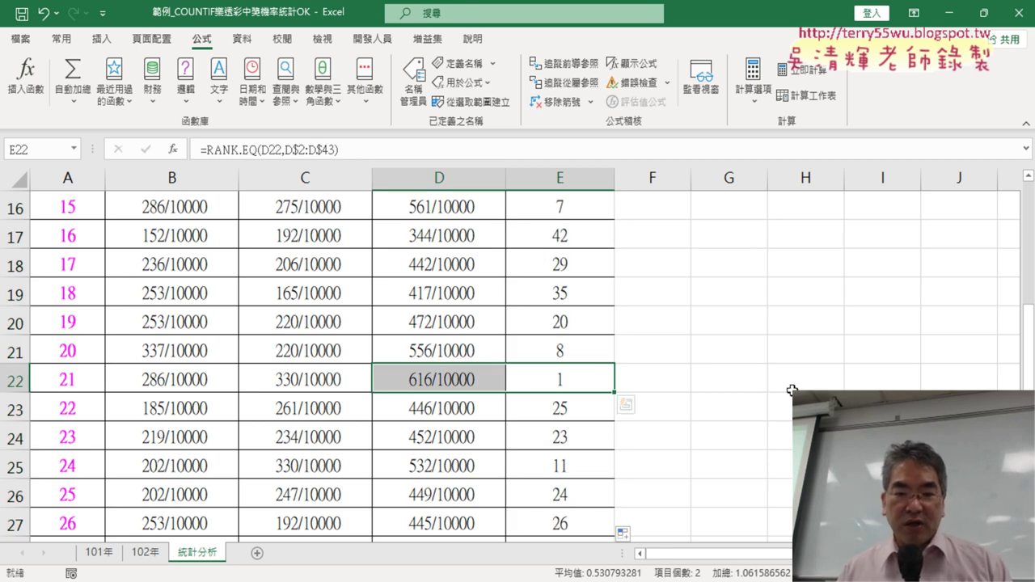
{"action": "scroll", "coordinate": [773, 384], "scroll_direction": "down", "scroll_amount": 3}
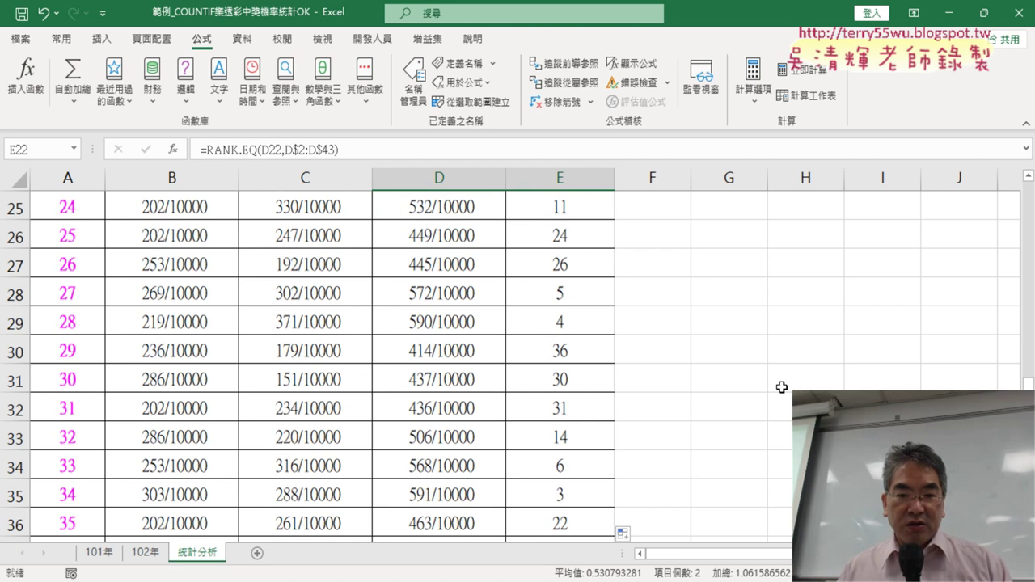
{"action": "scroll", "coordinate": [782, 388], "scroll_direction": "down", "scroll_amount": 1}
{"action": "scroll", "coordinate": [782, 388], "scroll_direction": "down", "scroll_amount": 2}
{"action": "scroll", "coordinate": [782, 388], "scroll_direction": "up", "scroll_amount": 4}
{"action": "scroll", "coordinate": [781, 388], "scroll_direction": "up", "scroll_amount": 4}
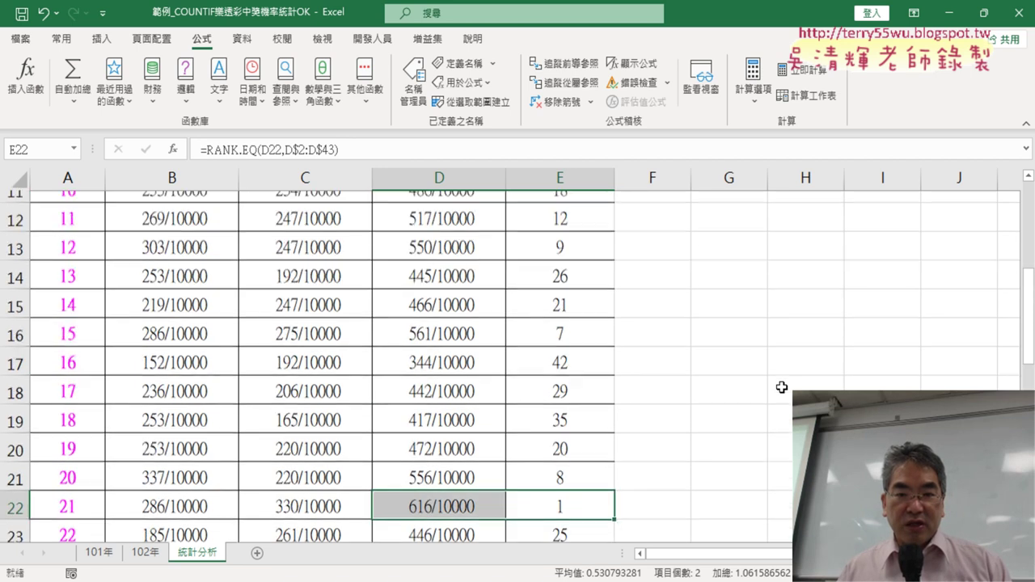
{"action": "scroll", "coordinate": [781, 388], "scroll_direction": "up", "scroll_amount": 2}
{"action": "scroll", "coordinate": [781, 387], "scroll_direction": "up", "scroll_amount": 2}
{"action": "scroll", "coordinate": [776, 392], "scroll_direction": "down", "scroll_amount": 2}
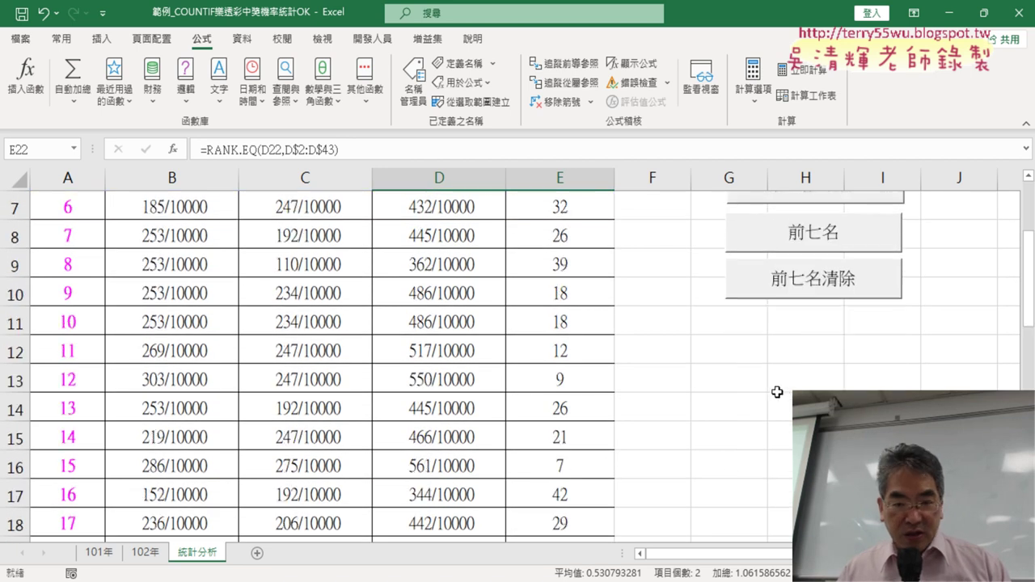
{"action": "scroll", "coordinate": [777, 393], "scroll_direction": "down", "scroll_amount": 1}
{"action": "scroll", "coordinate": [775, 393], "scroll_direction": "down", "scroll_amount": 1}
{"action": "scroll", "coordinate": [761, 397], "scroll_direction": "down", "scroll_amount": 1}
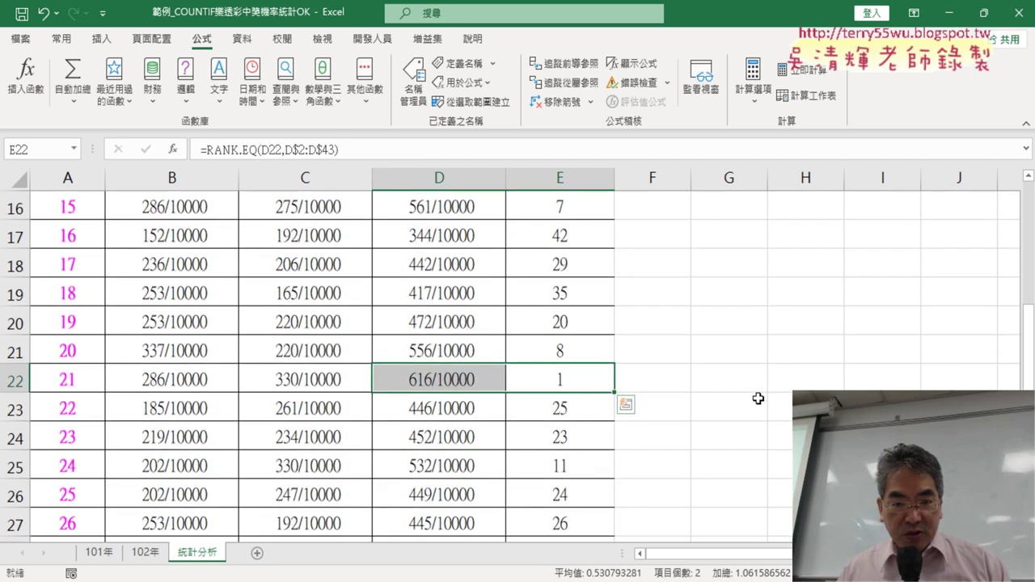
{"action": "scroll", "coordinate": [758, 398], "scroll_direction": "down", "scroll_amount": 2}
{"action": "scroll", "coordinate": [758, 398], "scroll_direction": "down", "scroll_amount": 1}
{"action": "scroll", "coordinate": [758, 398], "scroll_direction": "down", "scroll_amount": 1}
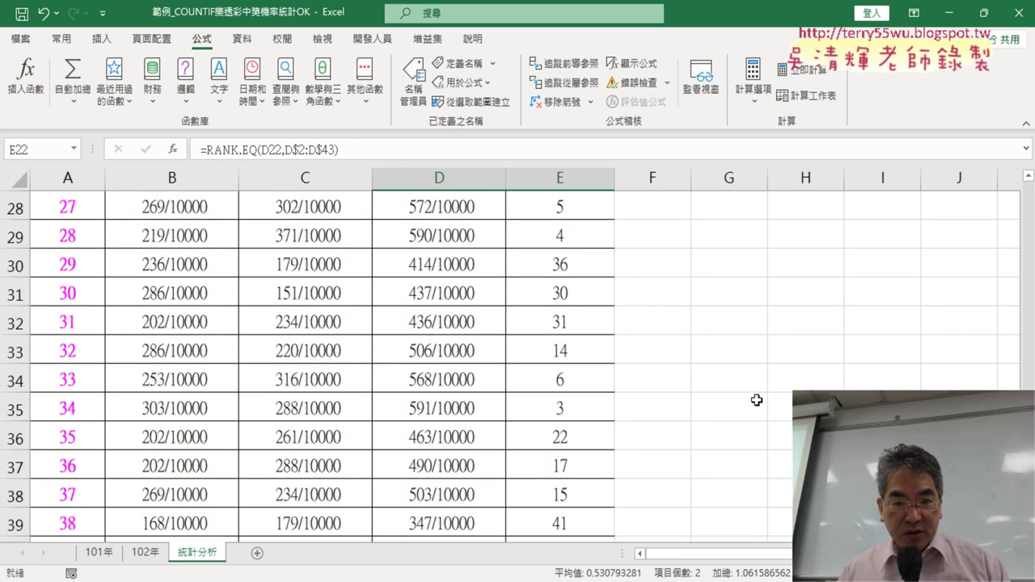
{"action": "scroll", "coordinate": [756, 400], "scroll_direction": "down", "scroll_amount": 1}
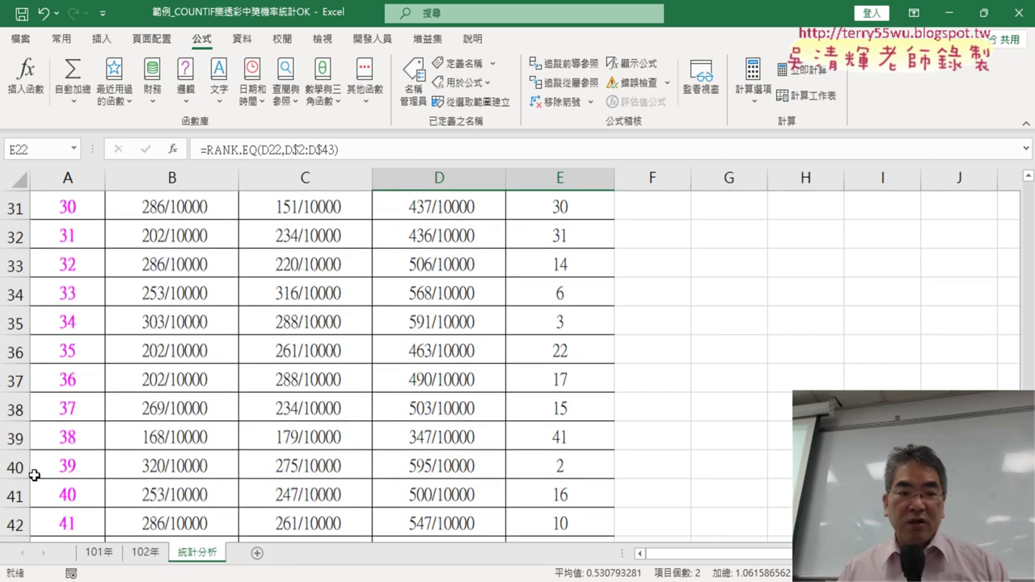
- Locate the top ranks: number 21 ranks first and number 39 second
{"action": "left_click", "coordinate": [67, 466]}
{"action": "scroll", "coordinate": [386, 438], "scroll_direction": "up", "scroll_amount": 4}
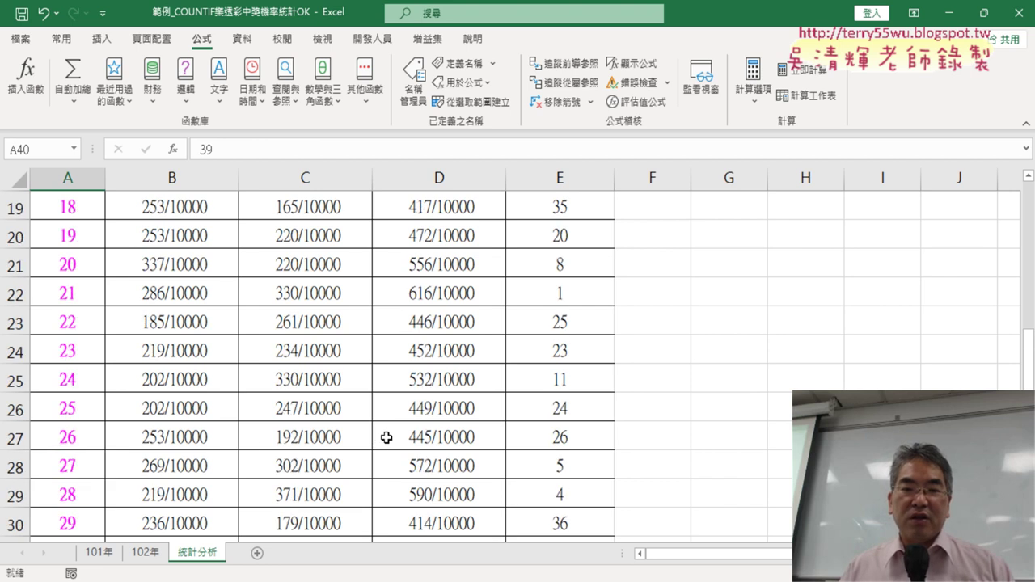
{"action": "scroll", "coordinate": [387, 438], "scroll_direction": "up", "scroll_amount": 6}
{"action": "left_click", "coordinate": [603, 178]}
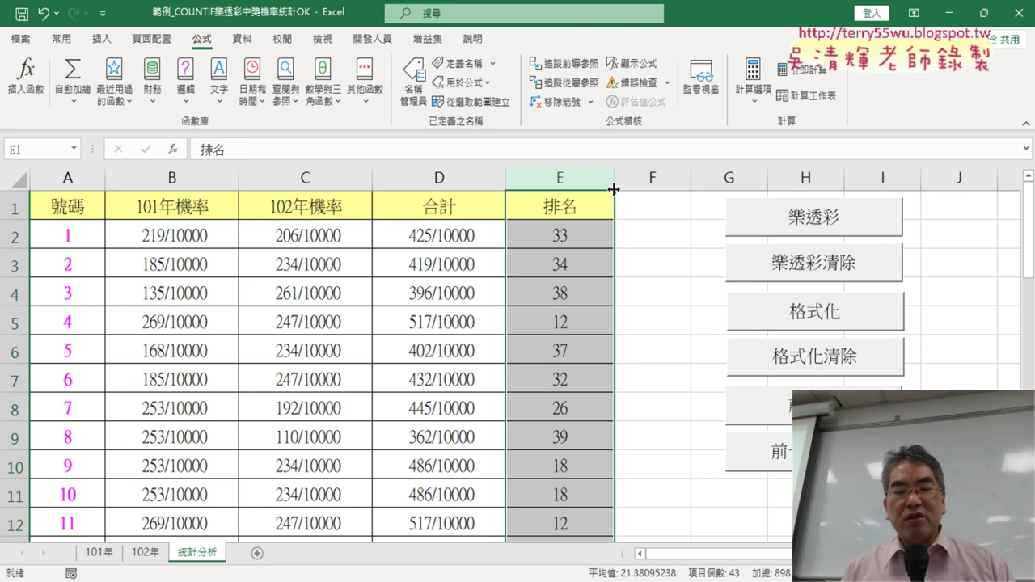
{"action": "scroll", "coordinate": [518, 333], "scroll_direction": "down", "scroll_amount": 4}
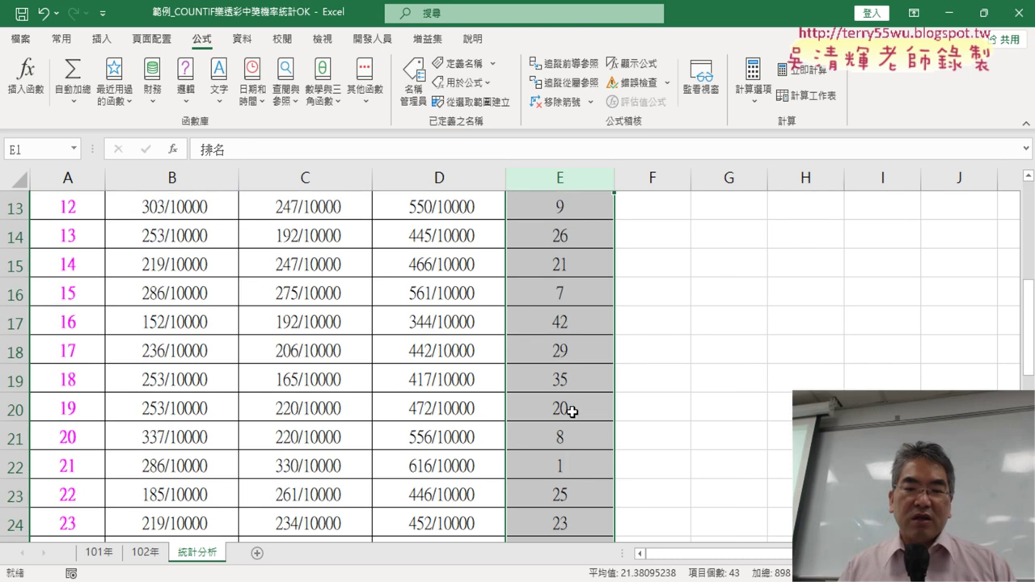
{"action": "left_click", "coordinate": [561, 468]}
{"action": "left_click", "coordinate": [63, 464]}
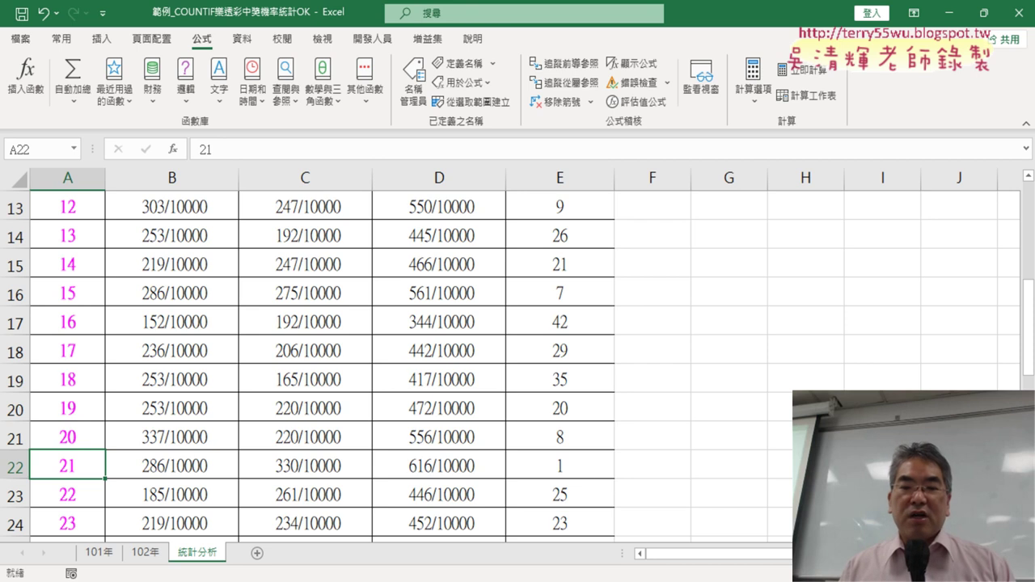
{"action": "left_click", "coordinate": [588, 466]}
{"action": "left_click", "coordinate": [580, 178]}
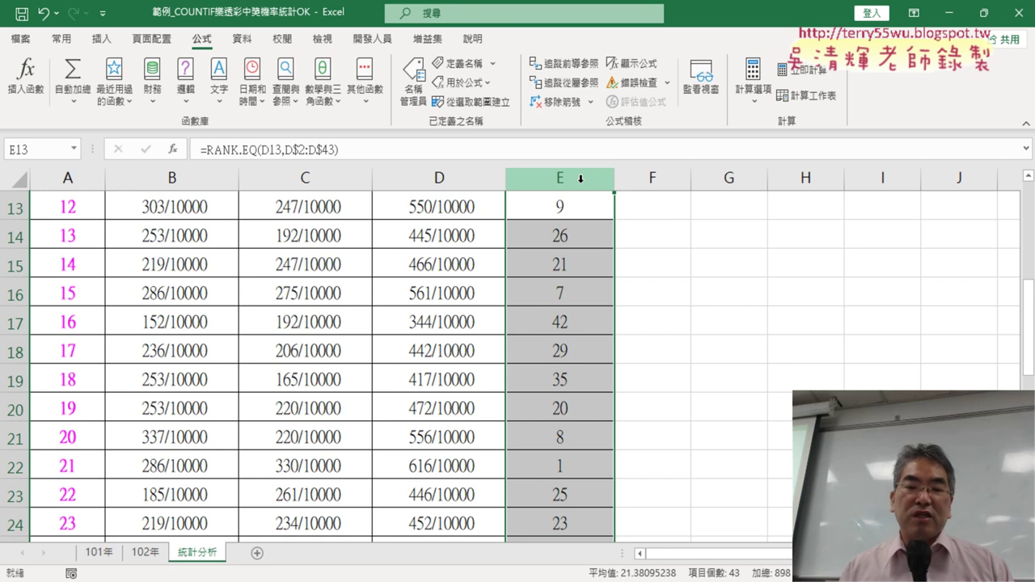
{"action": "left_click", "coordinate": [538, 463]}
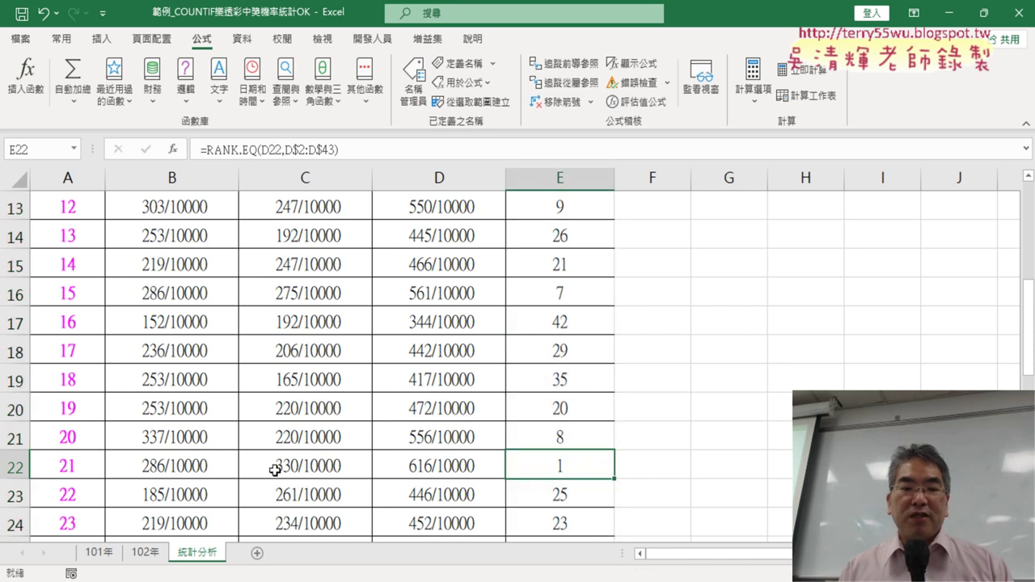
{"action": "left_click", "coordinate": [56, 474]}
{"action": "scroll", "coordinate": [79, 467], "scroll_direction": "up", "scroll_amount": 4}
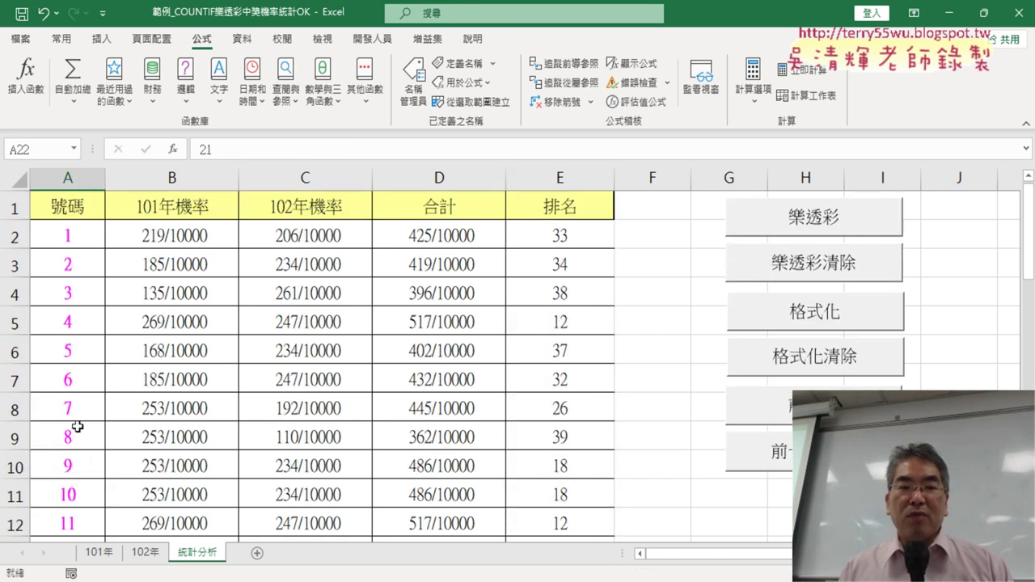
{"action": "scroll", "coordinate": [76, 421], "scroll_direction": "down", "scroll_amount": 4}
{"action": "scroll", "coordinate": [86, 437], "scroll_direction": "down", "scroll_amount": 2}
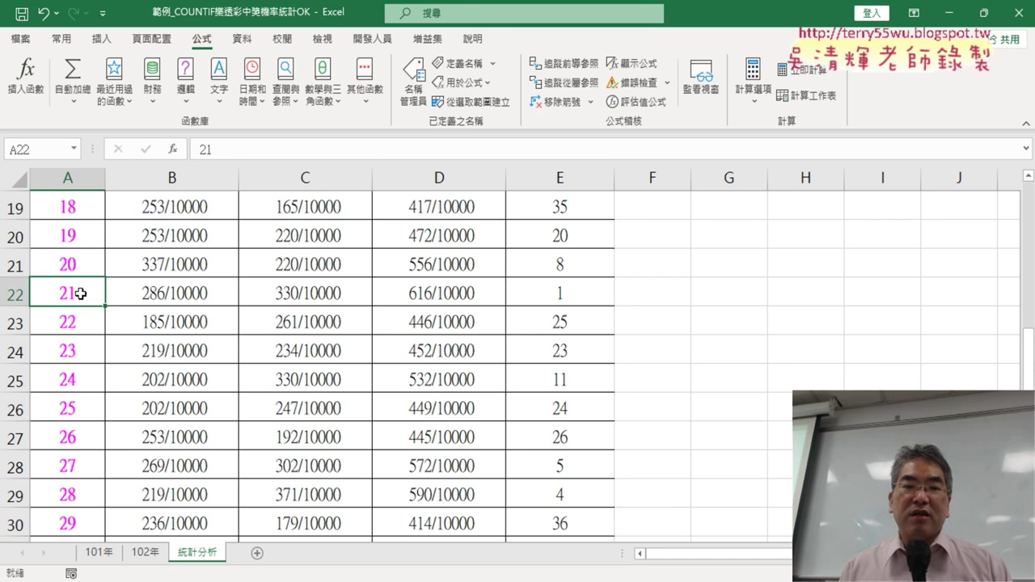
- Fill the cells of top-ranked numbers 21 and 34 yellow
{"action": "left_click", "coordinate": [61, 39]}
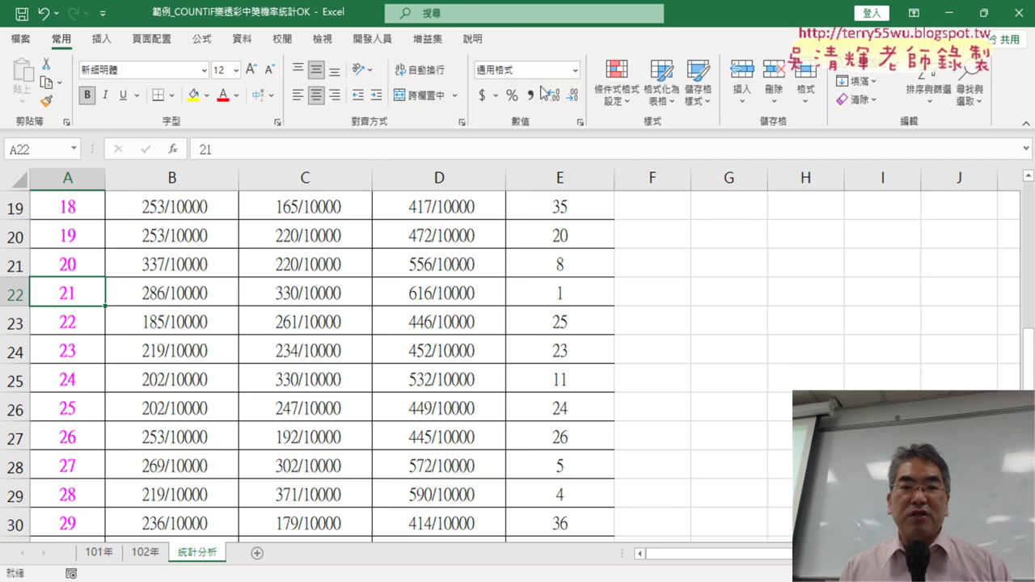
{"action": "left_click", "coordinate": [193, 96]}
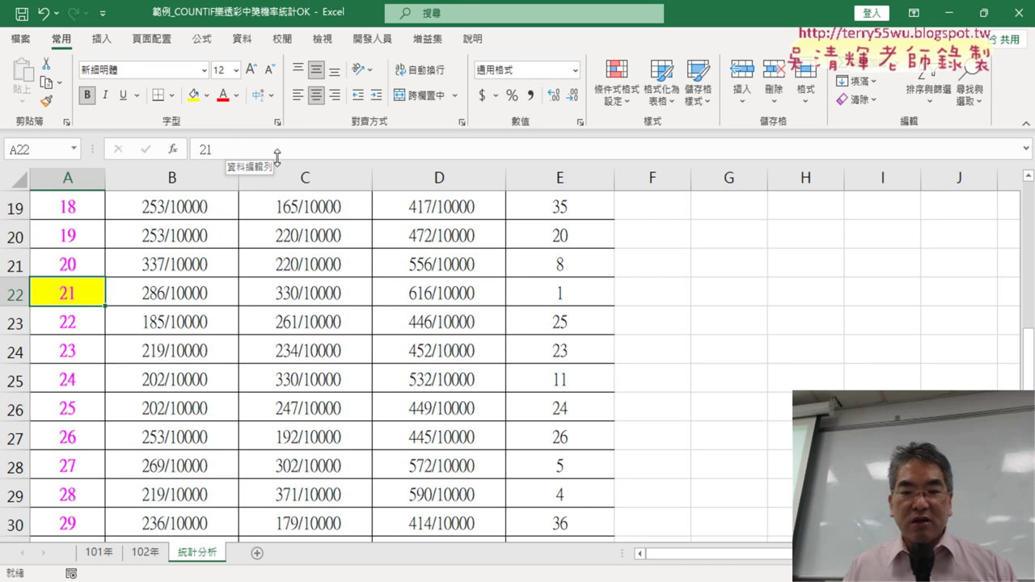
{"action": "scroll", "coordinate": [582, 327], "scroll_direction": "down", "scroll_amount": 3}
{"action": "scroll", "coordinate": [576, 433], "scroll_direction": "down", "scroll_amount": 2}
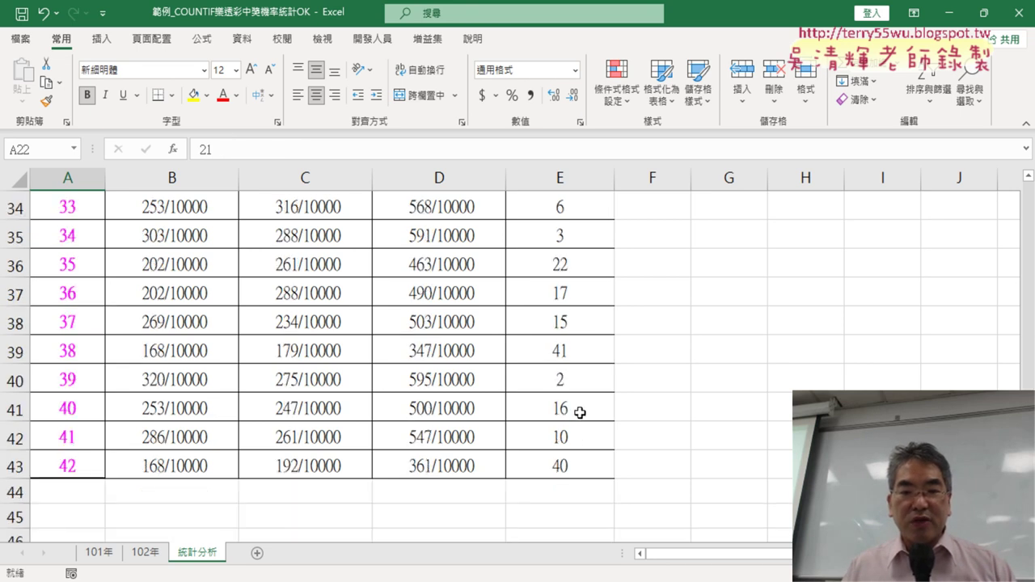
{"action": "scroll", "coordinate": [580, 404], "scroll_direction": "up", "scroll_amount": 2}
{"action": "left_click_drag", "start_coordinate": [550, 419], "coordinate": [437, 409]}
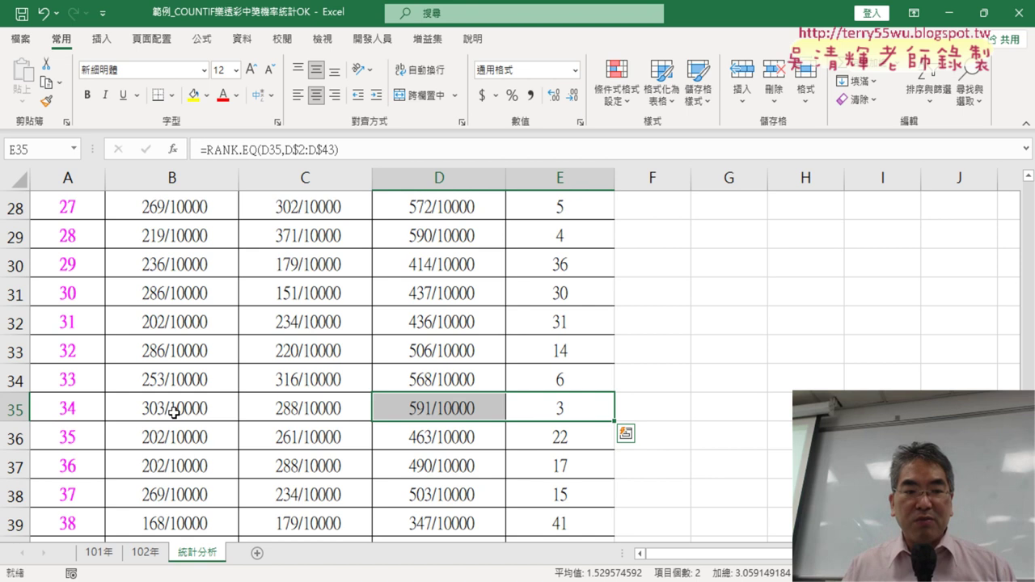
{"action": "left_click", "coordinate": [73, 408]}
{"action": "left_click", "coordinate": [193, 95]}
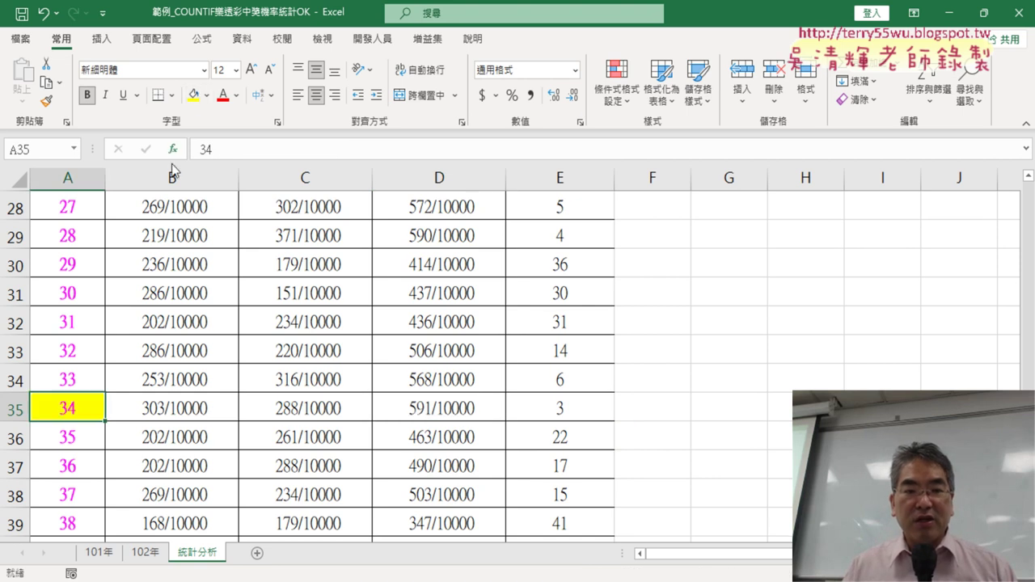
- Fill numbers 28 and 15 yellow as well
{"action": "left_click", "coordinate": [89, 241]}
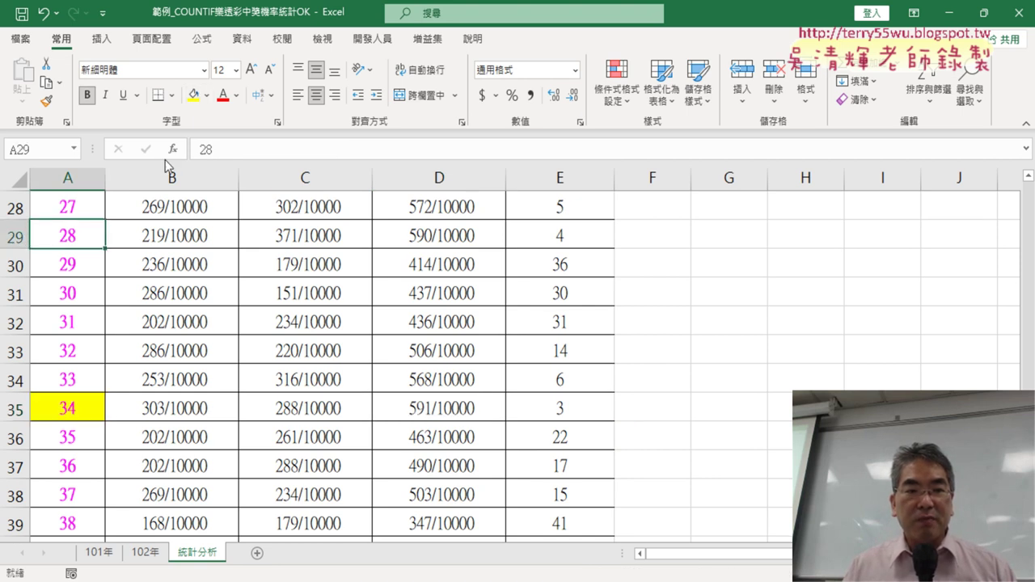
{"action": "left_click", "coordinate": [194, 95]}
{"action": "scroll", "coordinate": [306, 242], "scroll_direction": "up", "scroll_amount": 3}
{"action": "scroll", "coordinate": [306, 249], "scroll_direction": "up", "scroll_amount": 2}
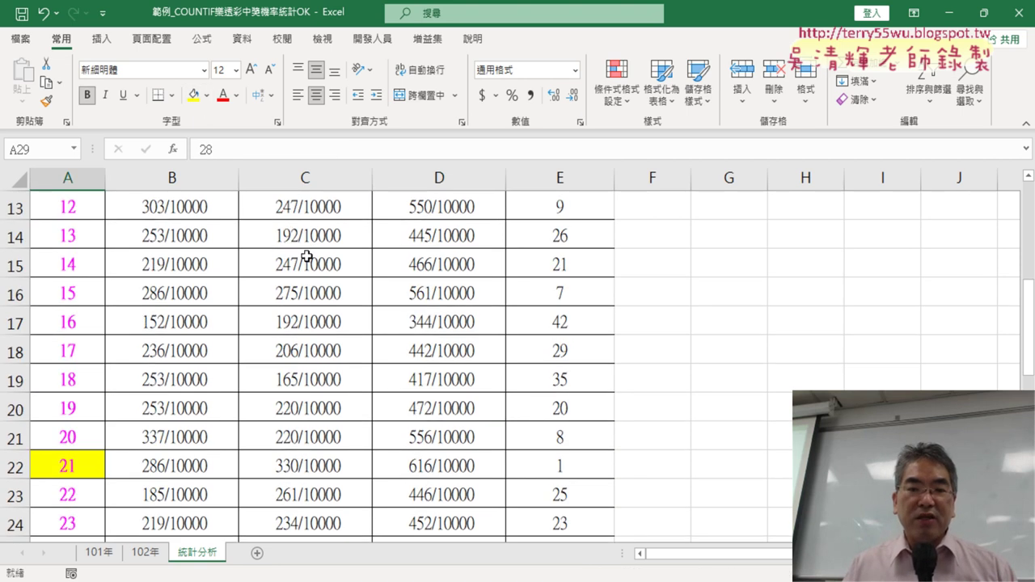
{"action": "scroll", "coordinate": [307, 256], "scroll_direction": "up", "scroll_amount": 1}
{"action": "left_click", "coordinate": [73, 382]}
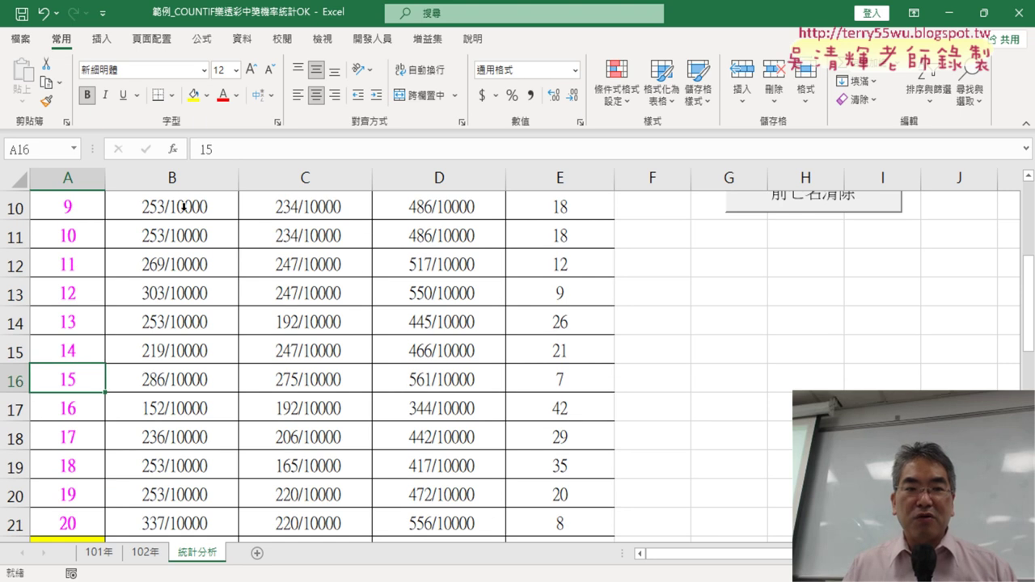
{"action": "left_click", "coordinate": [195, 96]}
- Highlight number 27 yellow, then undo the recent highlights with Ctrl+Z
{"action": "scroll", "coordinate": [186, 323], "scroll_direction": "up", "scroll_amount": 3}
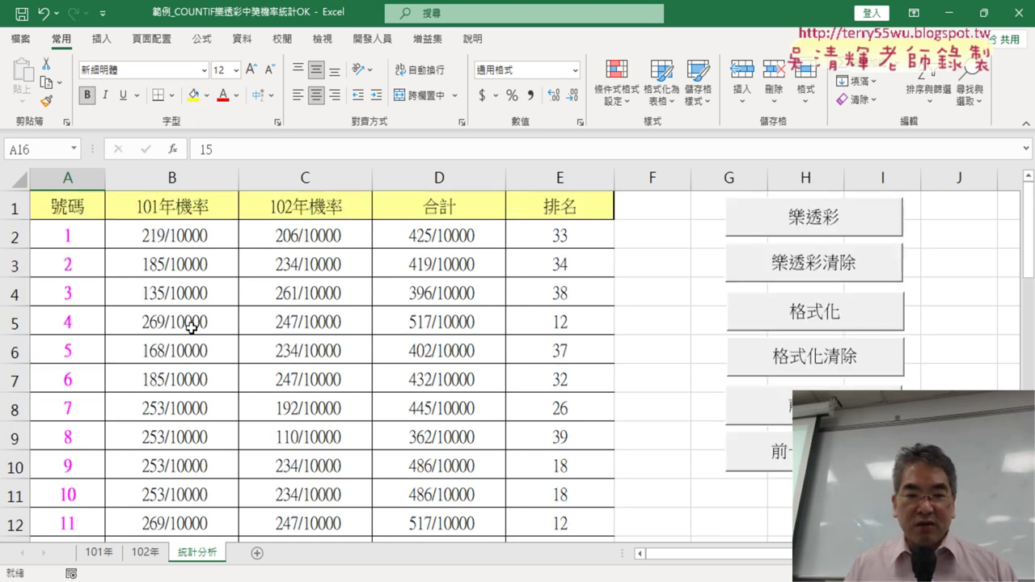
{"action": "scroll", "coordinate": [550, 395], "scroll_direction": "down", "scroll_amount": 2}
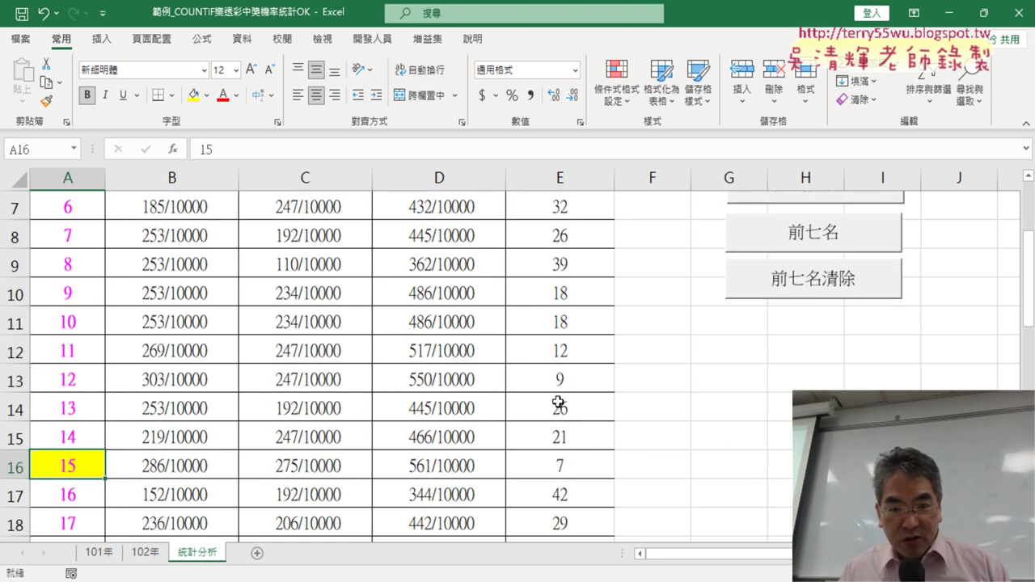
{"action": "scroll", "coordinate": [567, 451], "scroll_direction": "down", "scroll_amount": 2}
{"action": "scroll", "coordinate": [576, 437], "scroll_direction": "down", "scroll_amount": 1}
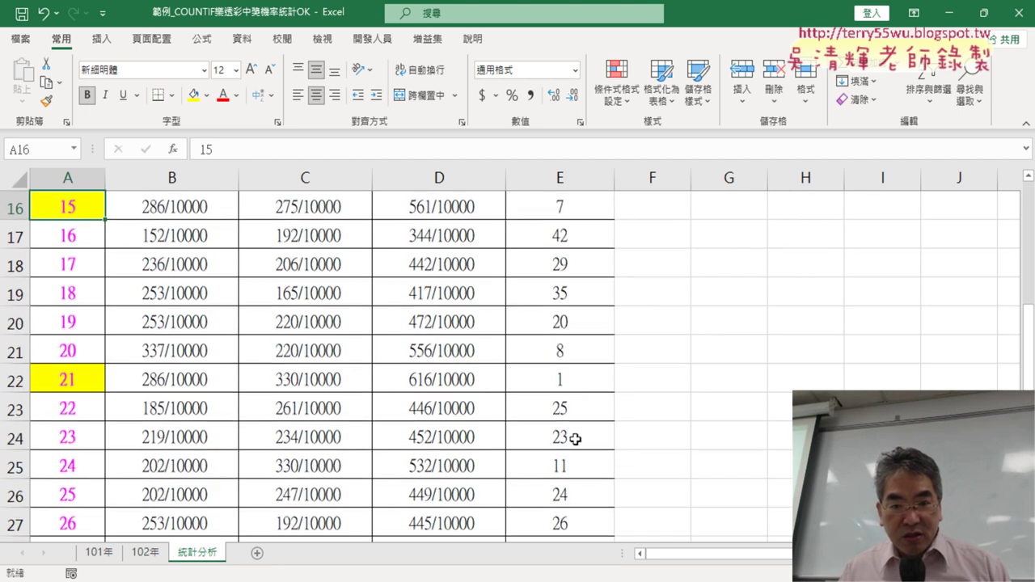
{"action": "scroll", "coordinate": [580, 402], "scroll_direction": "down", "scroll_amount": 1}
{"action": "scroll", "coordinate": [576, 396], "scroll_direction": "down", "scroll_amount": 2}
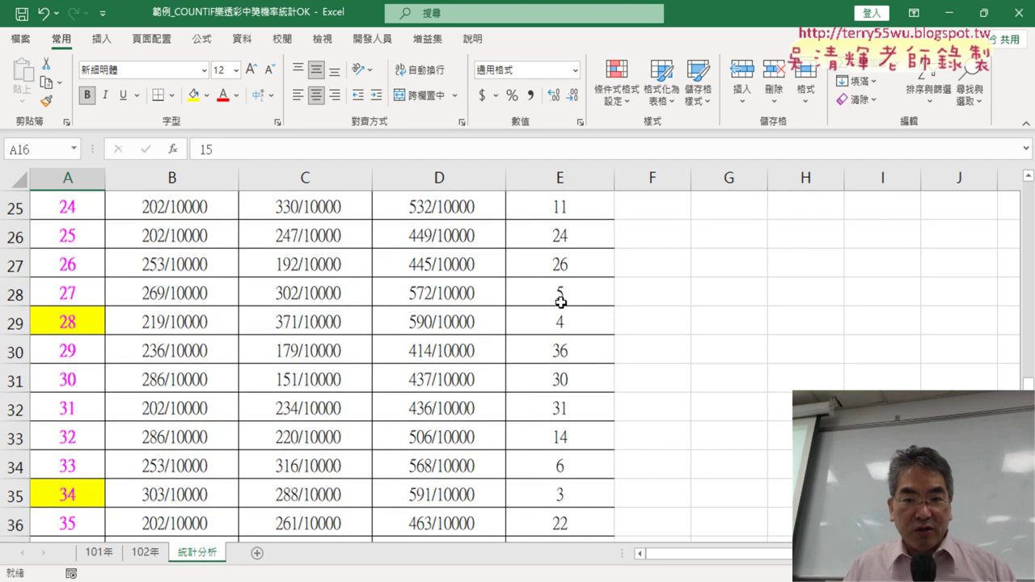
{"action": "left_click_drag", "start_coordinate": [560, 302], "coordinate": [554, 322]}
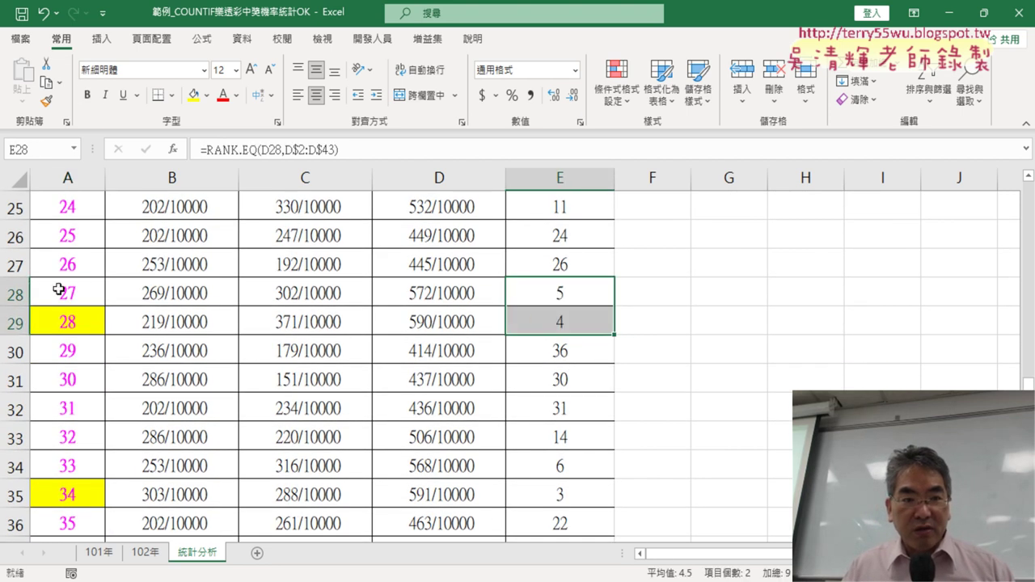
{"action": "left_click", "coordinate": [87, 285]}
{"action": "left_click", "coordinate": [195, 96]}
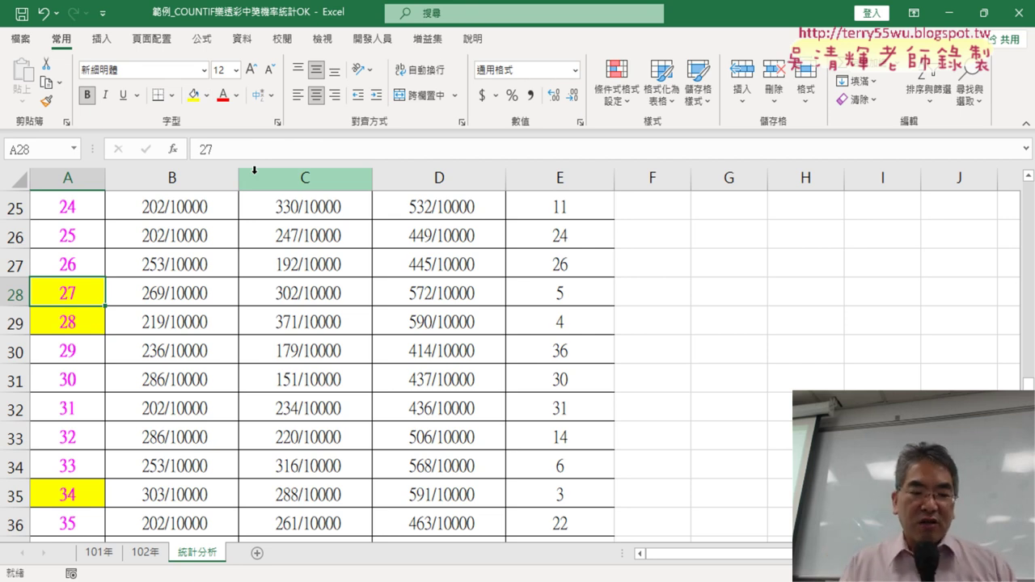
{"action": "key", "text": "ctrl+z"}
- Undo the remaining yellow highlights, including the one on number 21
{"action": "key", "text": "ctrl+z"}
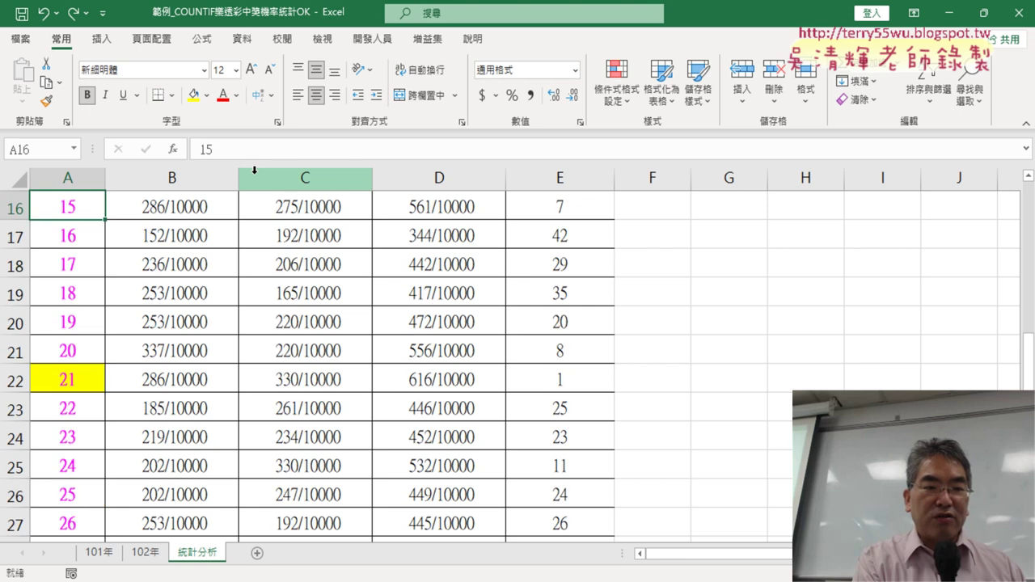
{"action": "key", "text": "ctrl+z"}
{"action": "key", "text": "ctrl+z"}
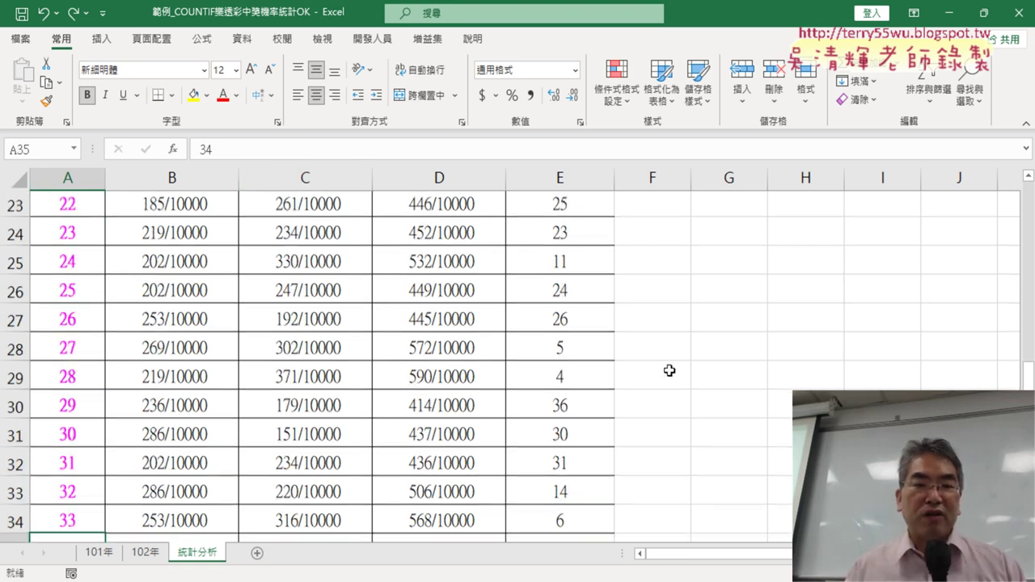
{"action": "scroll", "coordinate": [668, 370], "scroll_direction": "up", "scroll_amount": 7}
{"action": "scroll", "coordinate": [639, 370], "scroll_direction": "down", "scroll_amount": 3}
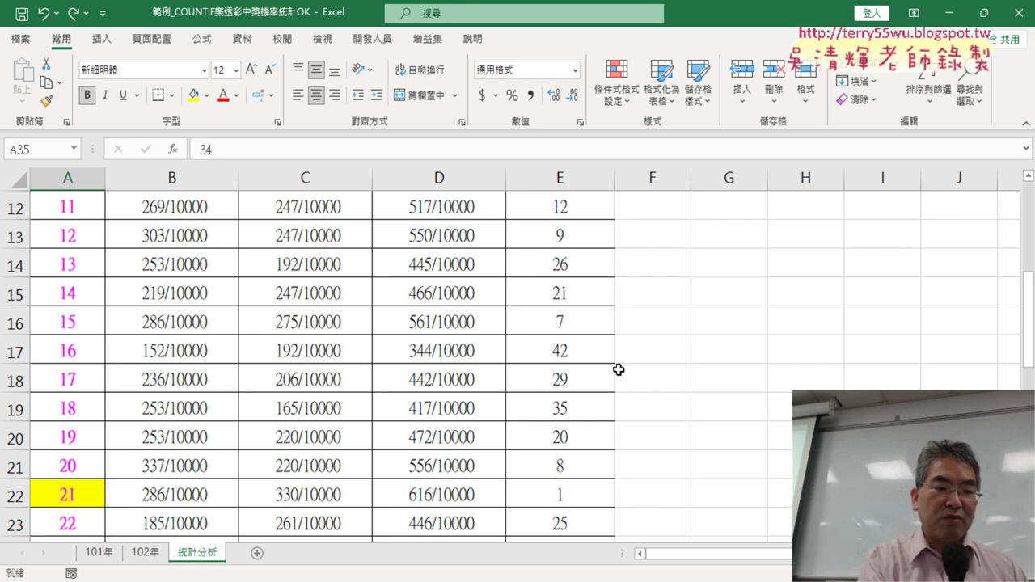
{"action": "key", "text": "ctrl+z"}
- Select the 排名 rank column to its end and circle the macro buttons for emphasis
{"action": "scroll", "coordinate": [635, 342], "scroll_direction": "up", "scroll_amount": 5}
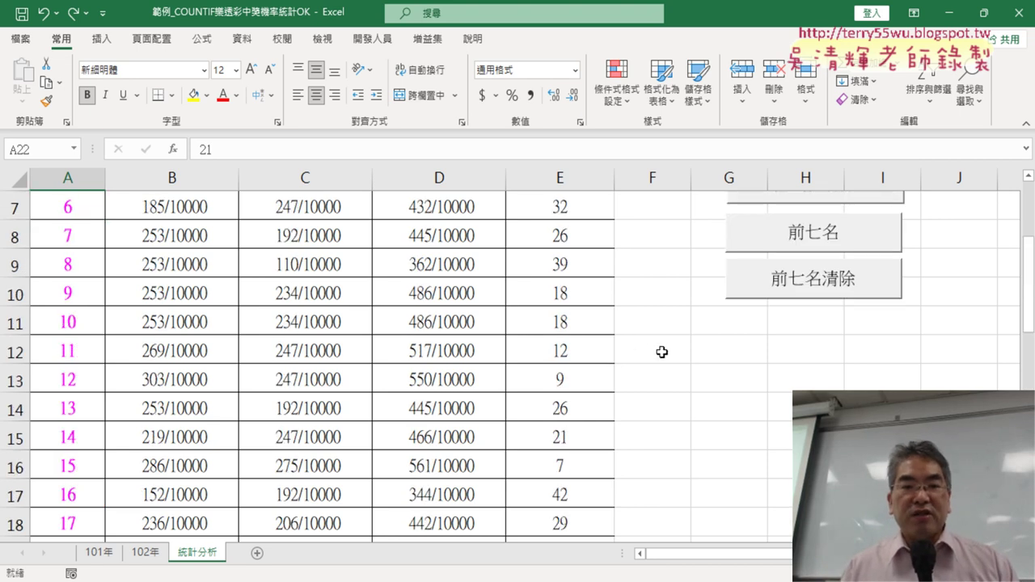
{"action": "scroll", "coordinate": [664, 350], "scroll_direction": "up", "scroll_amount": 2}
{"action": "left_click", "coordinate": [586, 201]}
{"action": "key", "text": "ctrl+shift+Down"}
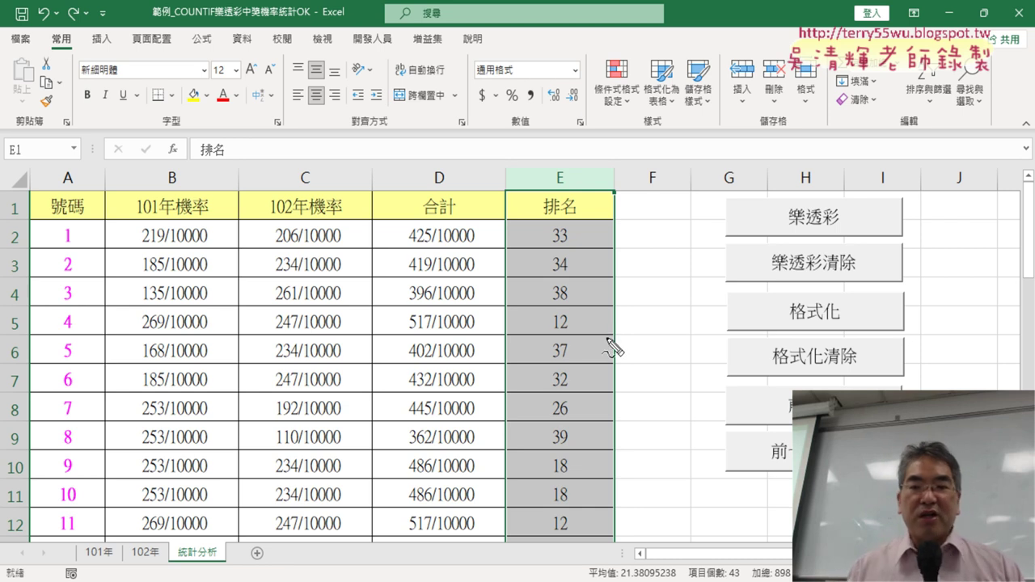
{"action": "mouse_move", "coordinate": [789, 497]}
{"action": "left_mouse_down"}
{"action": "mouse_move", "coordinate": [688, 225]}
{"action": "mouse_move", "coordinate": [842, 147]}
{"action": "mouse_move", "coordinate": [947, 318]}
{"action": "mouse_move", "coordinate": [772, 495]}
{"action": "left_mouse_up"}
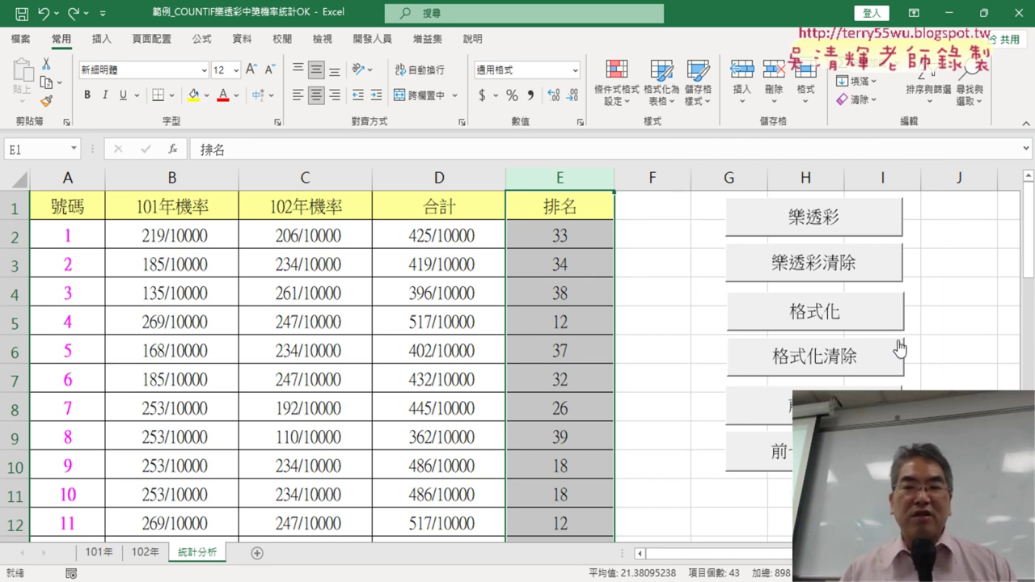
- Alternate the 樂透彩清除 and 樂透彩 buttons to clear and rebuild columns B–E
{"action": "left_click", "coordinate": [803, 270]}
{"action": "left_click", "coordinate": [651, 270]}
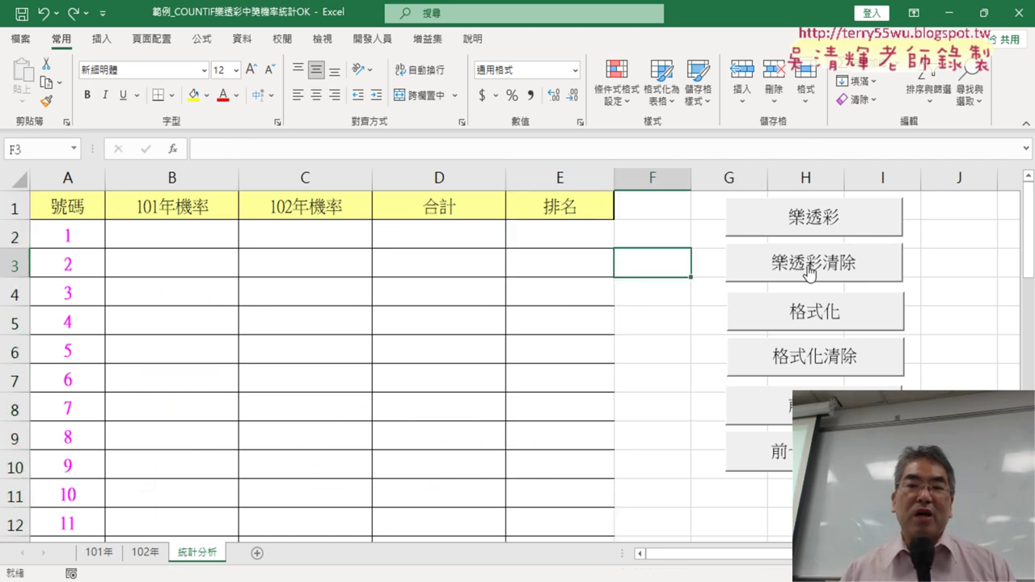
{"action": "left_click", "coordinate": [834, 224]}
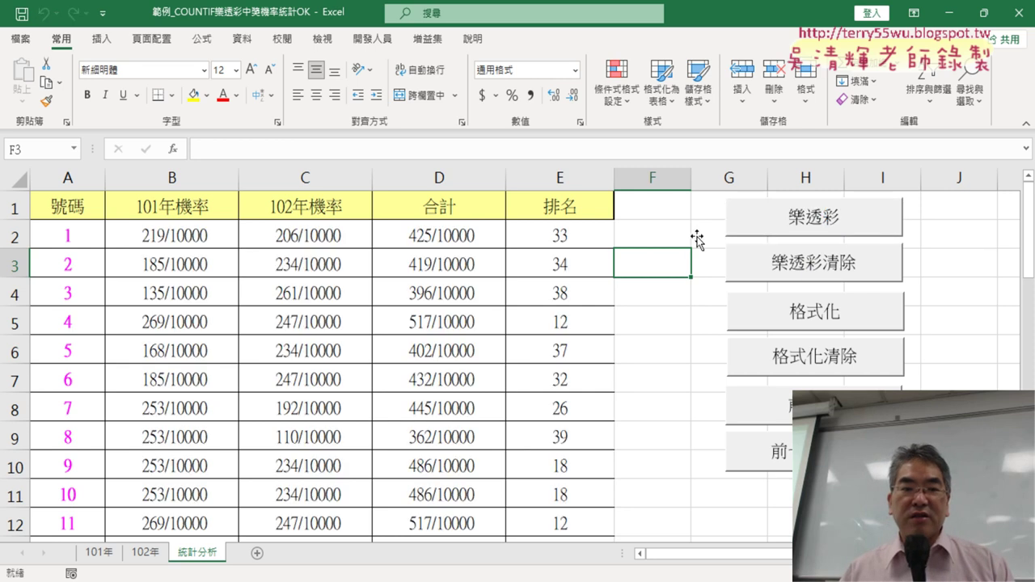
{"action": "left_click", "coordinate": [805, 260]}
{"action": "left_click", "coordinate": [813, 230]}
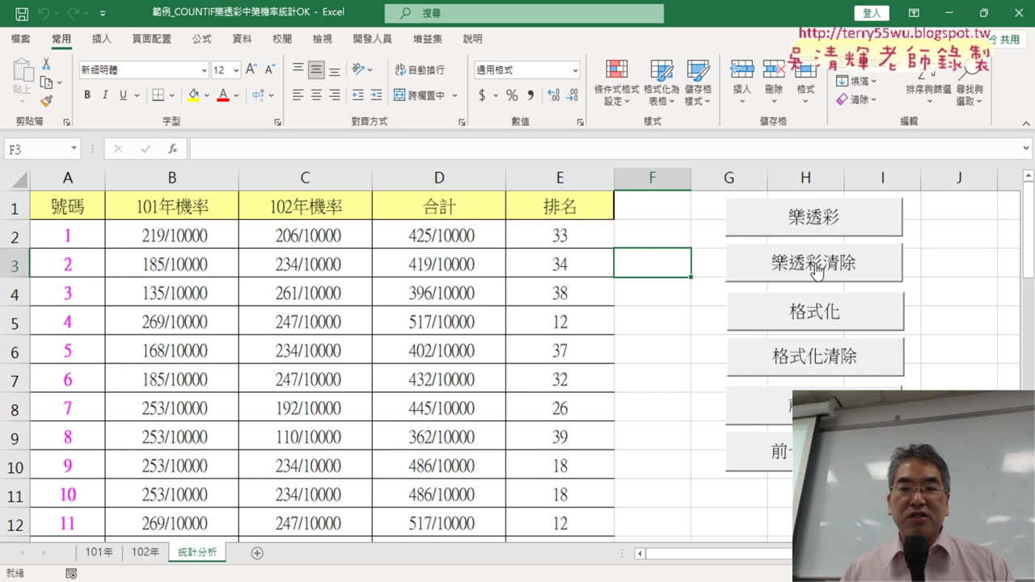
{"action": "left_click", "coordinate": [817, 261]}
{"action": "left_click", "coordinate": [831, 226]}
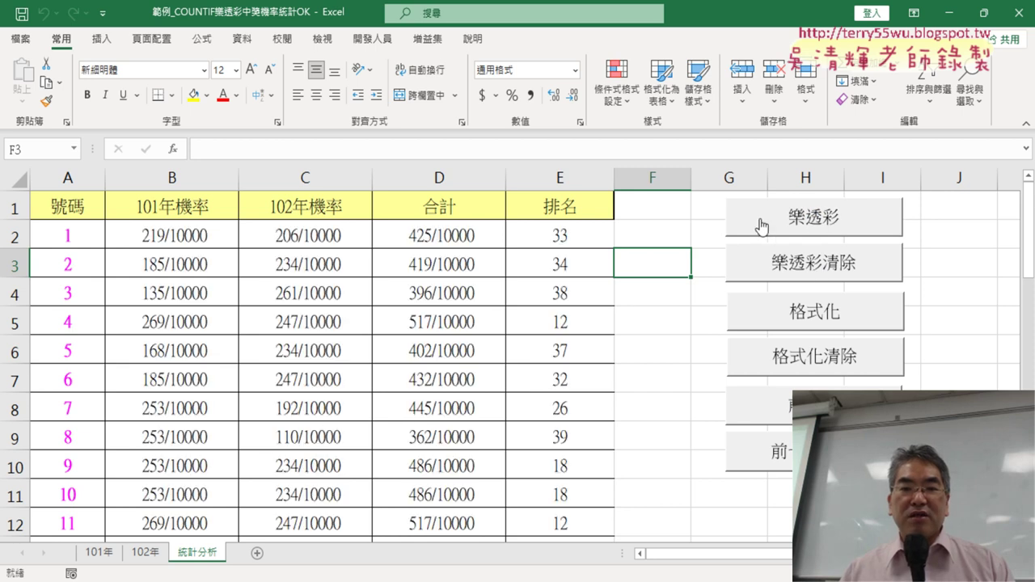
- Scroll through the rebuilt table, then clear and refill the statistics once more
{"action": "scroll", "coordinate": [485, 299], "scroll_direction": "down", "scroll_amount": 1}
{"action": "scroll", "coordinate": [577, 305], "scroll_direction": "down", "scroll_amount": 8}
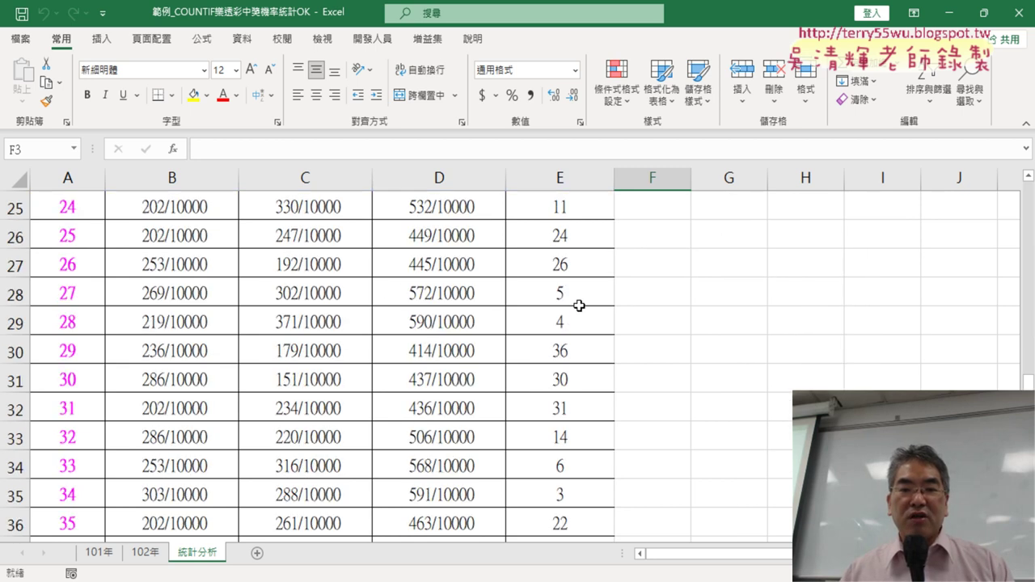
{"action": "scroll", "coordinate": [577, 305], "scroll_direction": "down", "scroll_amount": 6}
{"action": "scroll", "coordinate": [578, 305], "scroll_direction": "up", "scroll_amount": 5}
{"action": "scroll", "coordinate": [577, 305], "scroll_direction": "up", "scroll_amount": 8}
{"action": "scroll", "coordinate": [577, 301], "scroll_direction": "up", "scroll_amount": 1}
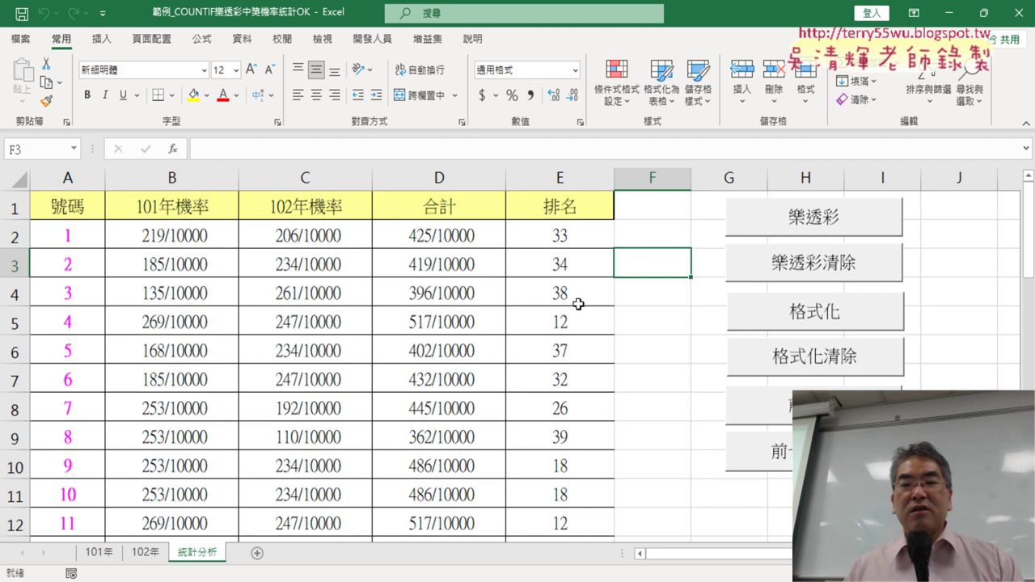
{"action": "left_click", "coordinate": [845, 269]}
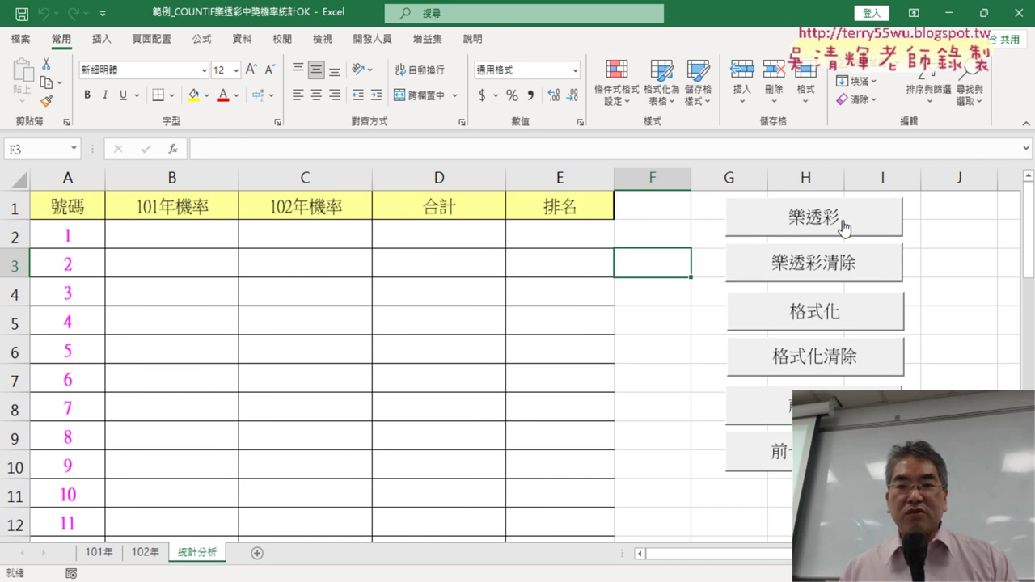
{"action": "left_click", "coordinate": [844, 229]}
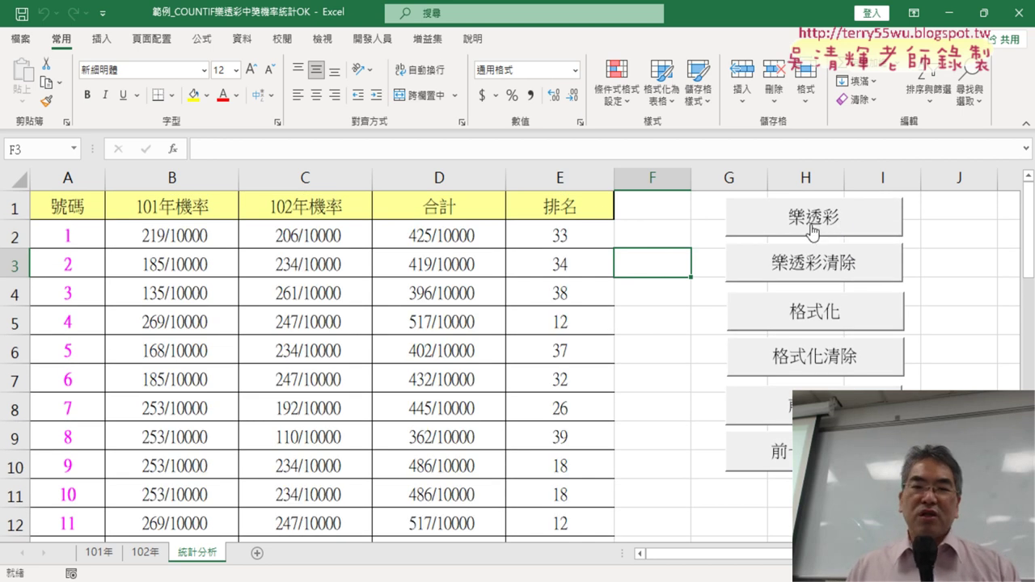
{"action": "left_click", "coordinate": [183, 238]}
{"action": "left_click", "coordinate": [327, 242]}
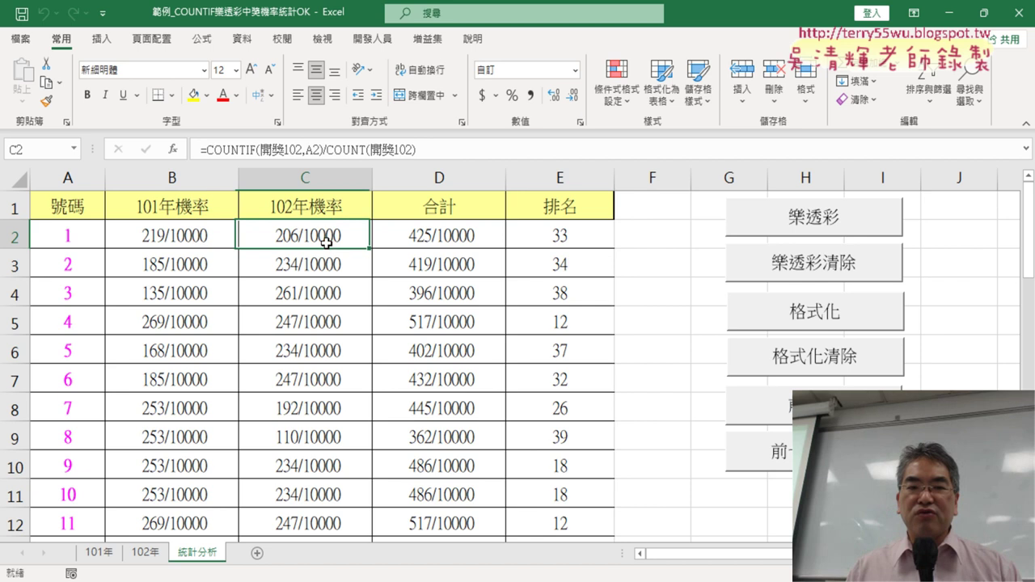
{"action": "left_click", "coordinate": [412, 237]}
{"action": "left_click", "coordinate": [572, 238]}
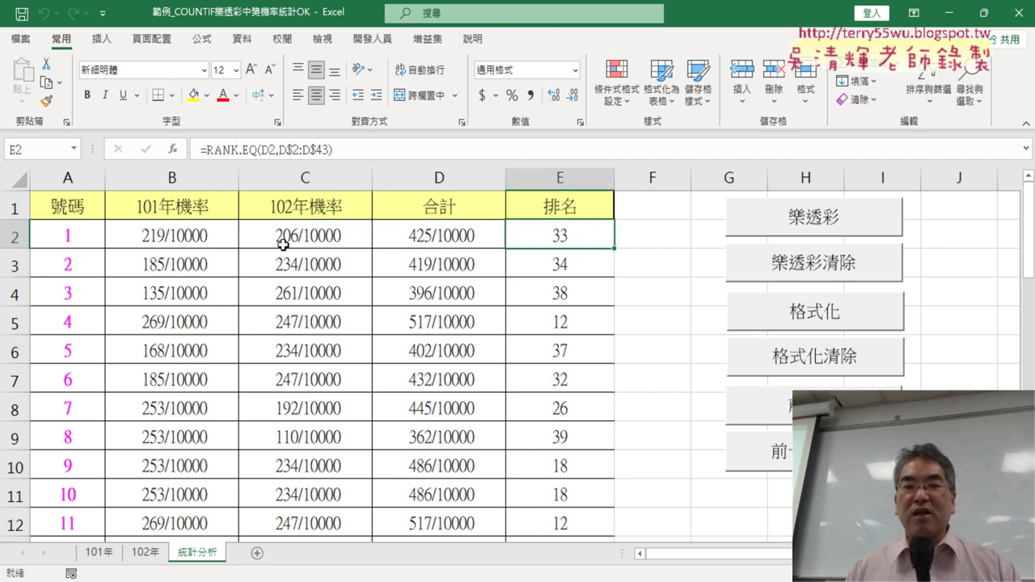
{"action": "left_click", "coordinate": [191, 241]}
{"action": "left_click", "coordinate": [319, 246]}
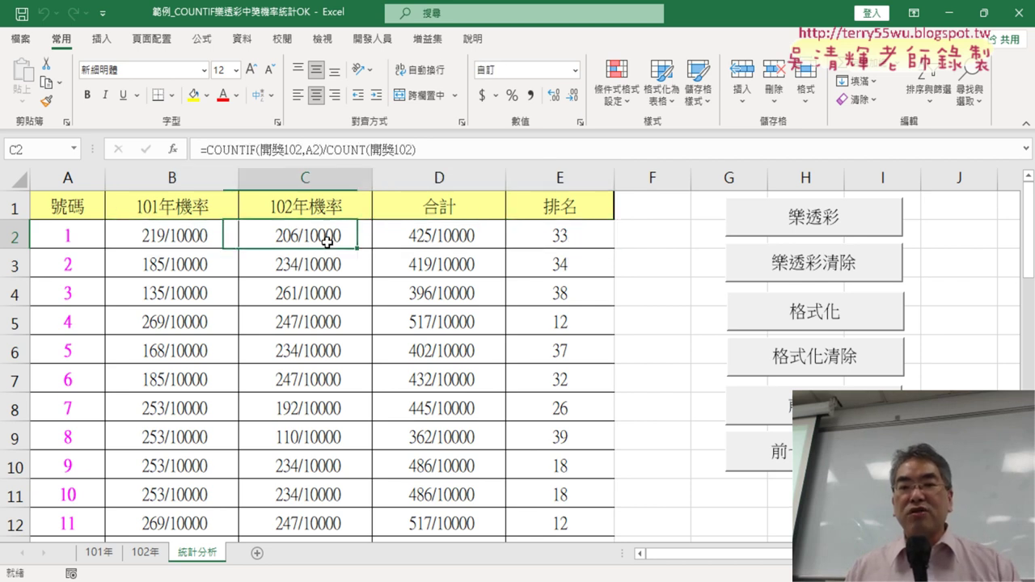
{"action": "left_click", "coordinate": [441, 245]}
{"action": "left_click", "coordinate": [572, 238]}
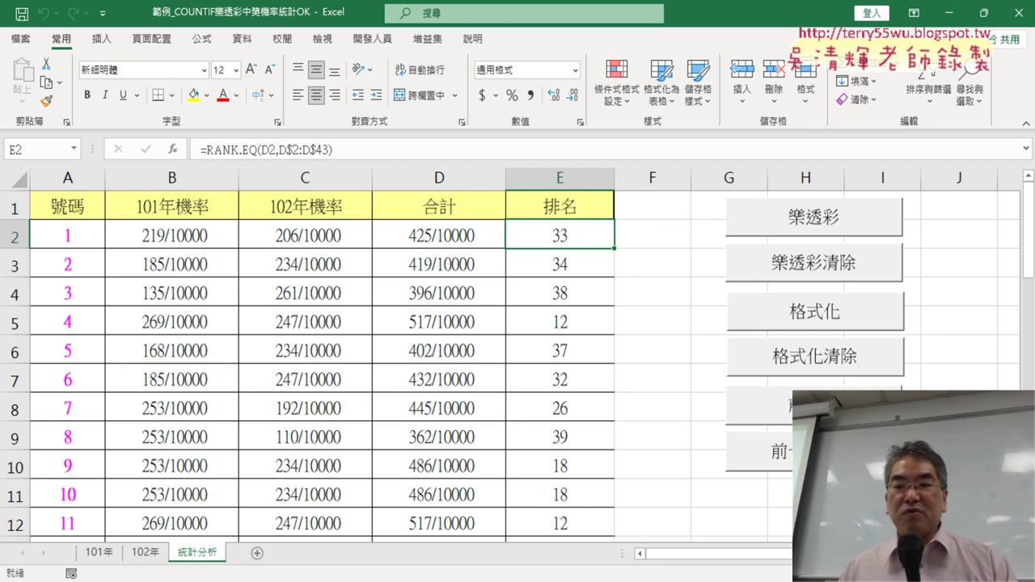
{"action": "scroll", "coordinate": [947, 318], "scroll_direction": "down", "scroll_amount": 1}
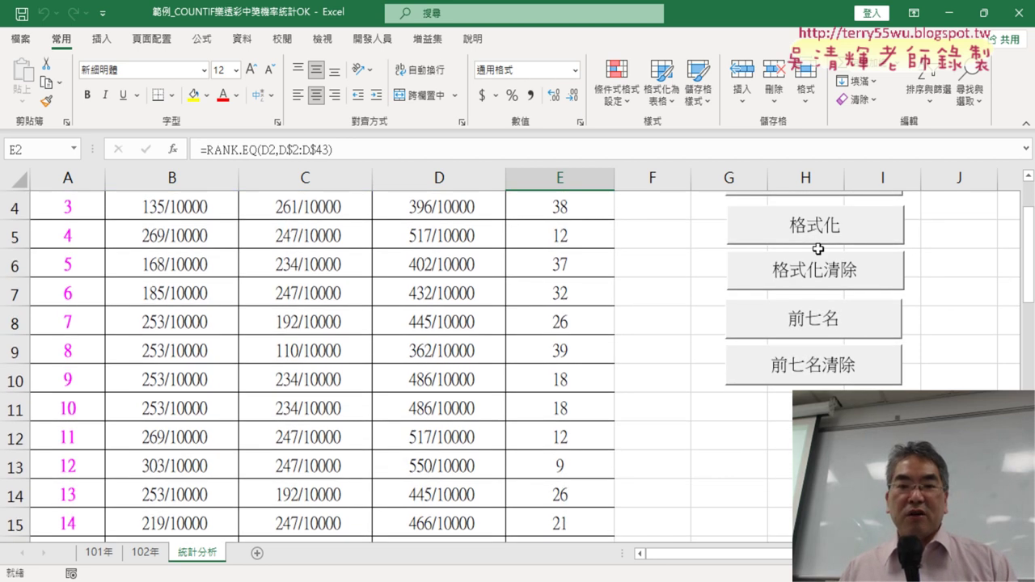
{"action": "scroll", "coordinate": [811, 243], "scroll_direction": "up", "scroll_amount": 1}
{"action": "left_click", "coordinate": [572, 177]}
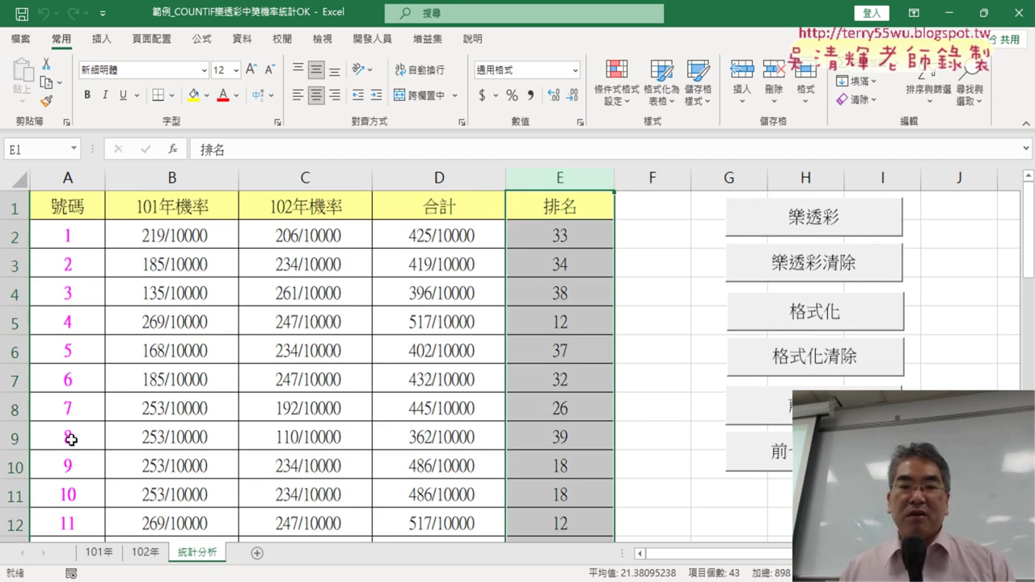
{"action": "left_click", "coordinate": [825, 317]}
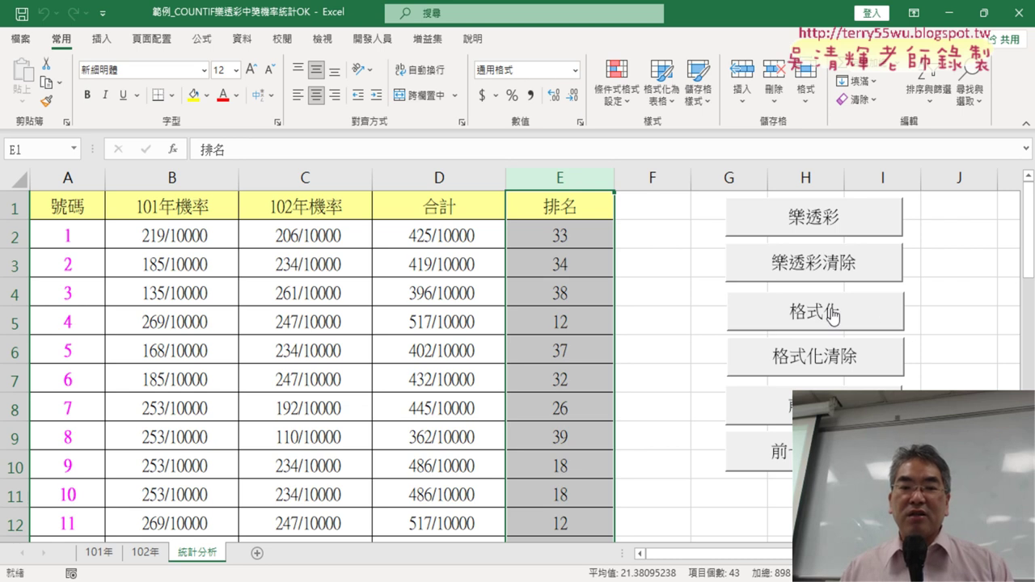
{"action": "scroll", "coordinate": [626, 358], "scroll_direction": "down", "scroll_amount": 3}
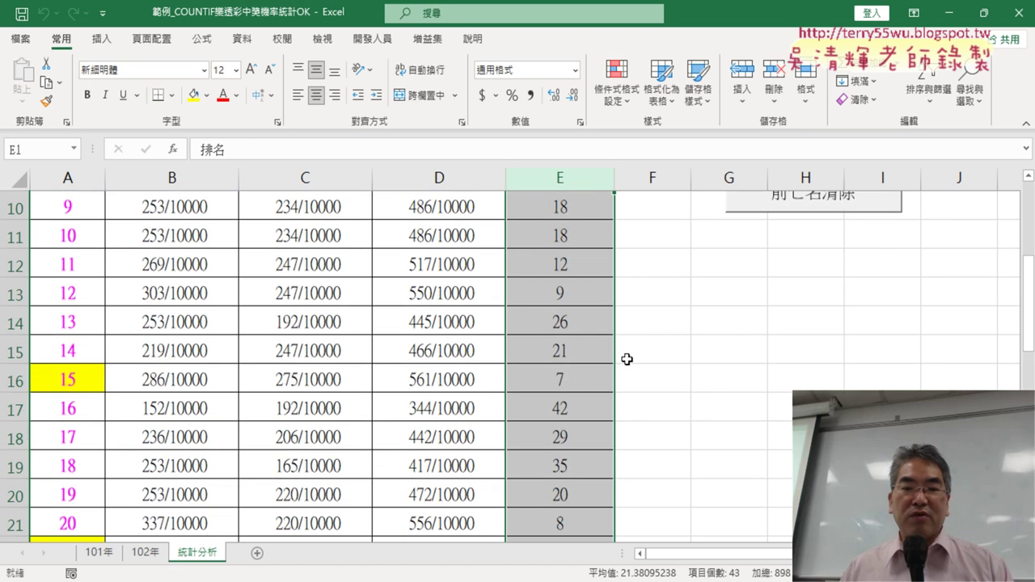
{"action": "left_click", "coordinate": [565, 206]}
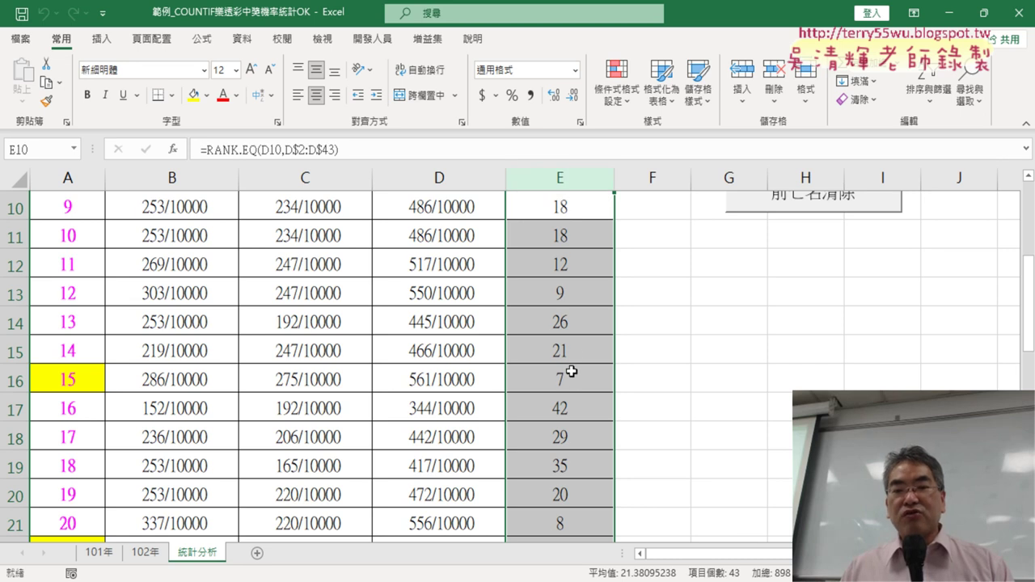
{"action": "left_click", "coordinate": [70, 383]}
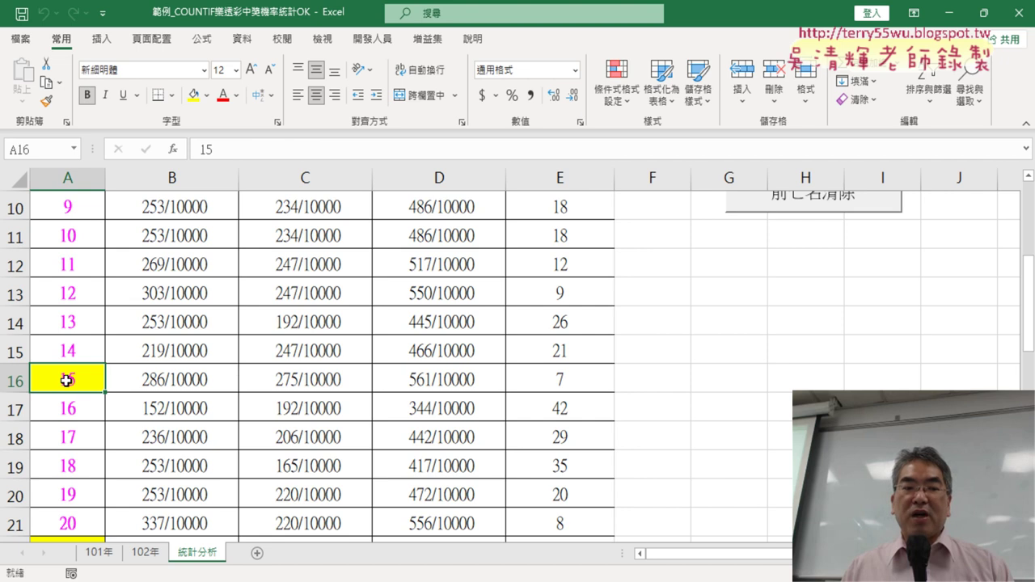
{"action": "left_click", "coordinate": [82, 178]}
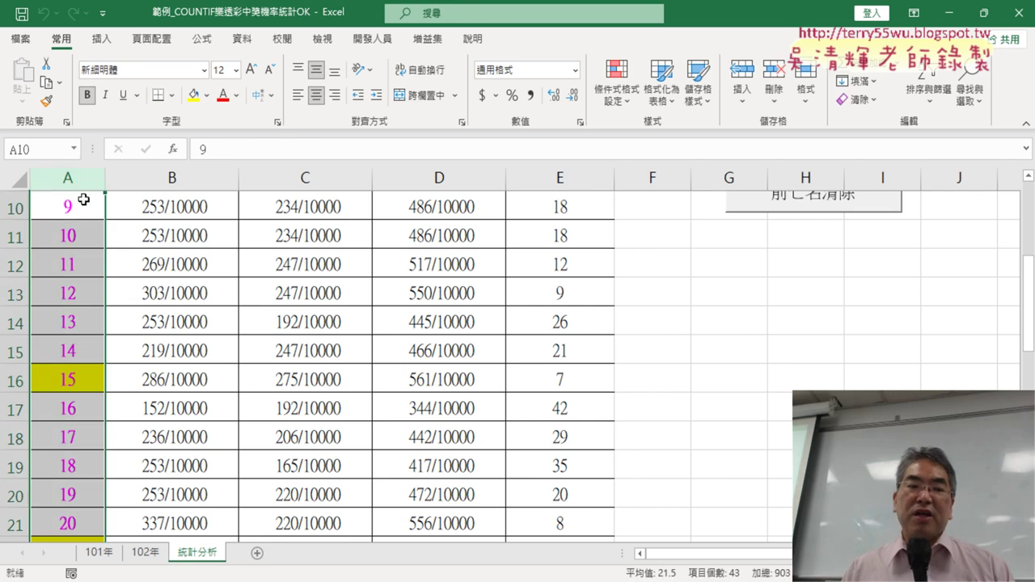
{"action": "left_click", "coordinate": [70, 381]}
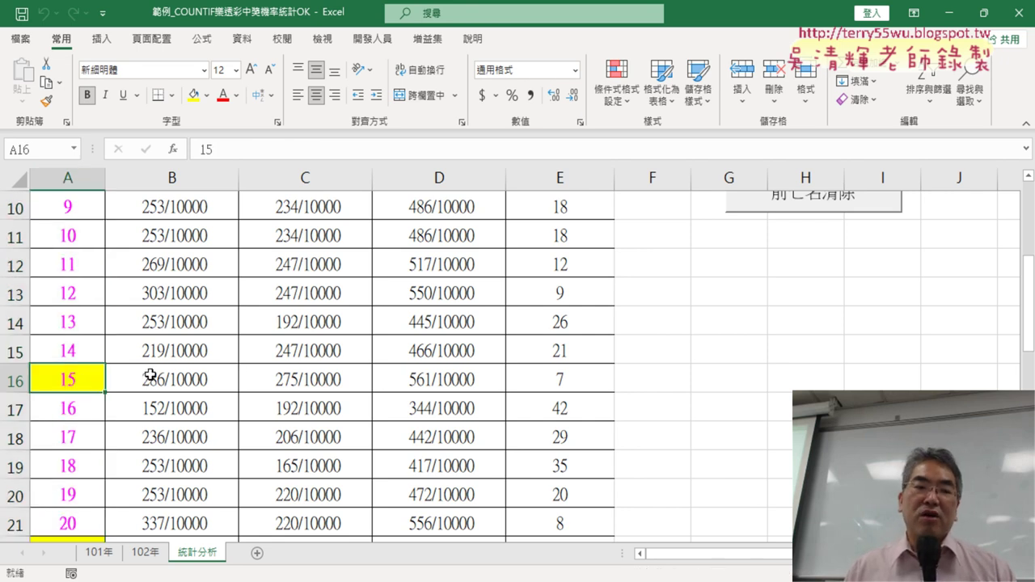
{"action": "scroll", "coordinate": [146, 380], "scroll_direction": "down", "scroll_amount": 3}
{"action": "scroll", "coordinate": [83, 324], "scroll_direction": "down", "scroll_amount": 3}
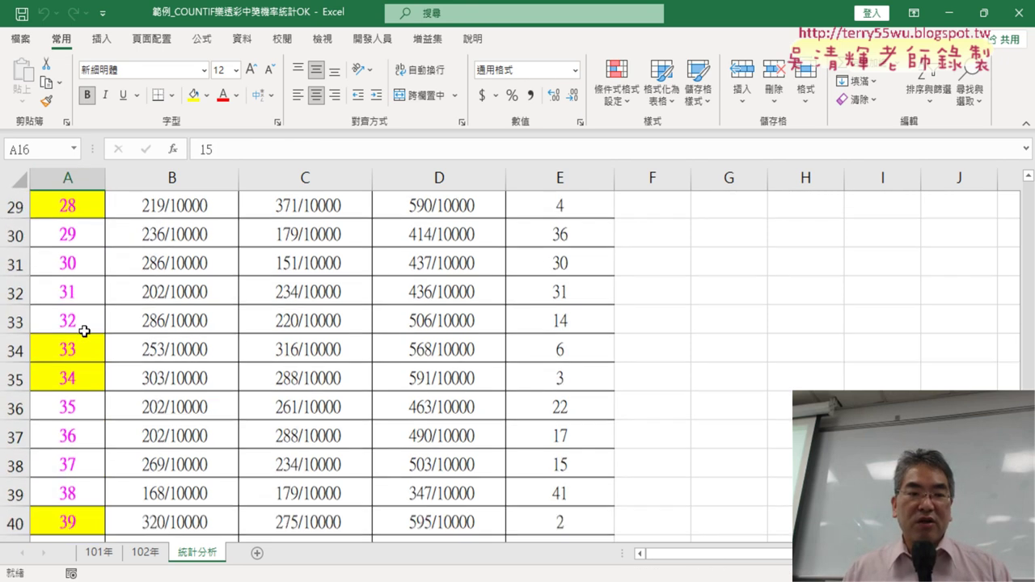
{"action": "scroll", "coordinate": [83, 327], "scroll_direction": "down", "scroll_amount": 3}
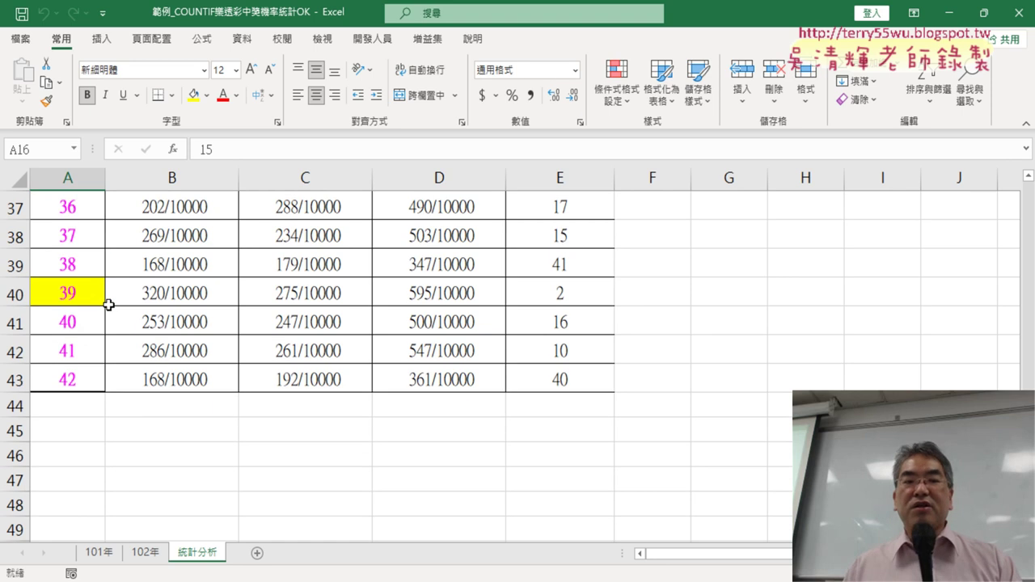
{"action": "scroll", "coordinate": [129, 299], "scroll_direction": "up", "scroll_amount": 6}
{"action": "scroll", "coordinate": [179, 314], "scroll_direction": "up", "scroll_amount": 5}
{"action": "scroll", "coordinate": [180, 314], "scroll_direction": "up", "scroll_amount": 1}
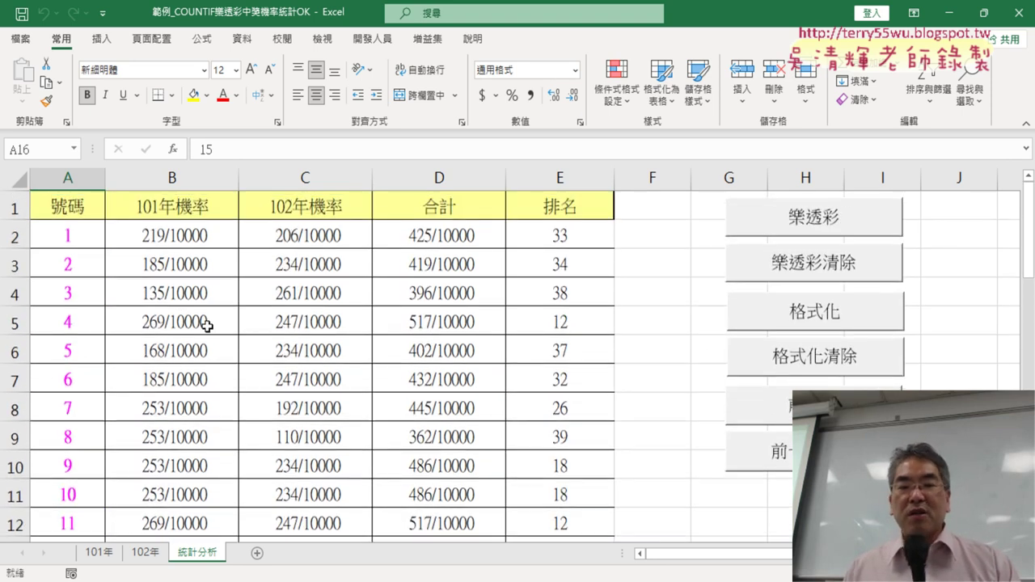
{"action": "left_click", "coordinate": [842, 372]}
{"action": "scroll", "coordinate": [268, 347], "scroll_direction": "down", "scroll_amount": 5}
{"action": "scroll", "coordinate": [266, 280], "scroll_direction": "down", "scroll_amount": 1}
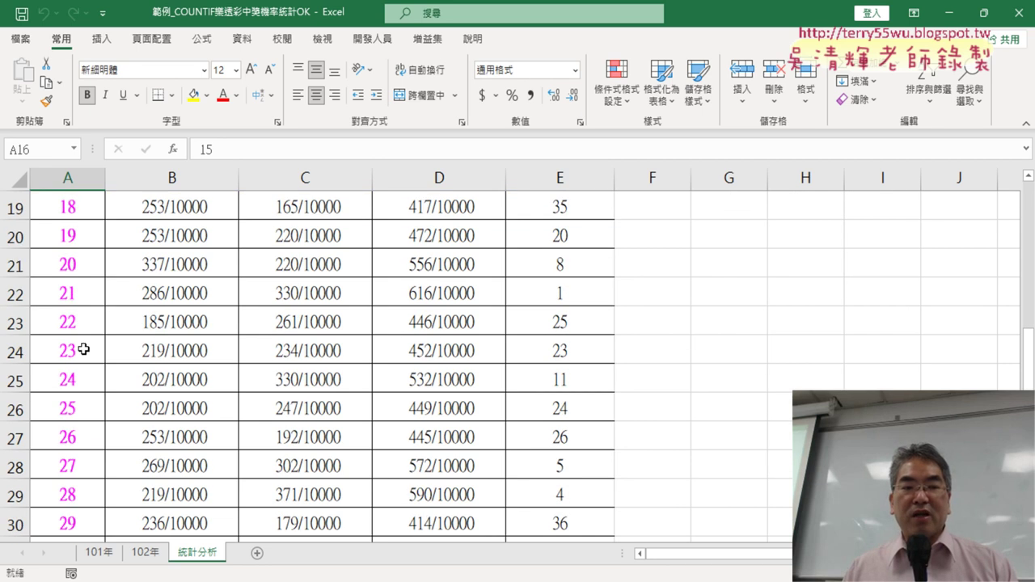
{"action": "scroll", "coordinate": [81, 347], "scroll_direction": "down", "scroll_amount": 6}
{"action": "scroll", "coordinate": [81, 381], "scroll_direction": "down", "scroll_amount": 2}
{"action": "scroll", "coordinate": [87, 369], "scroll_direction": "up", "scroll_amount": 4}
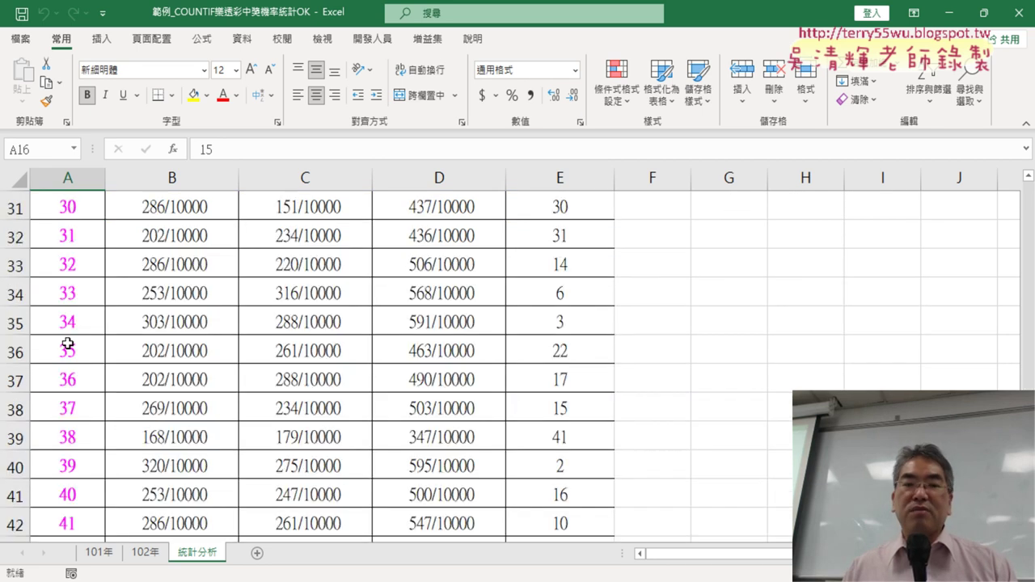
{"action": "scroll", "coordinate": [68, 344], "scroll_direction": "up", "scroll_amount": 5}
{"action": "scroll", "coordinate": [73, 340], "scroll_direction": "up", "scroll_amount": 5}
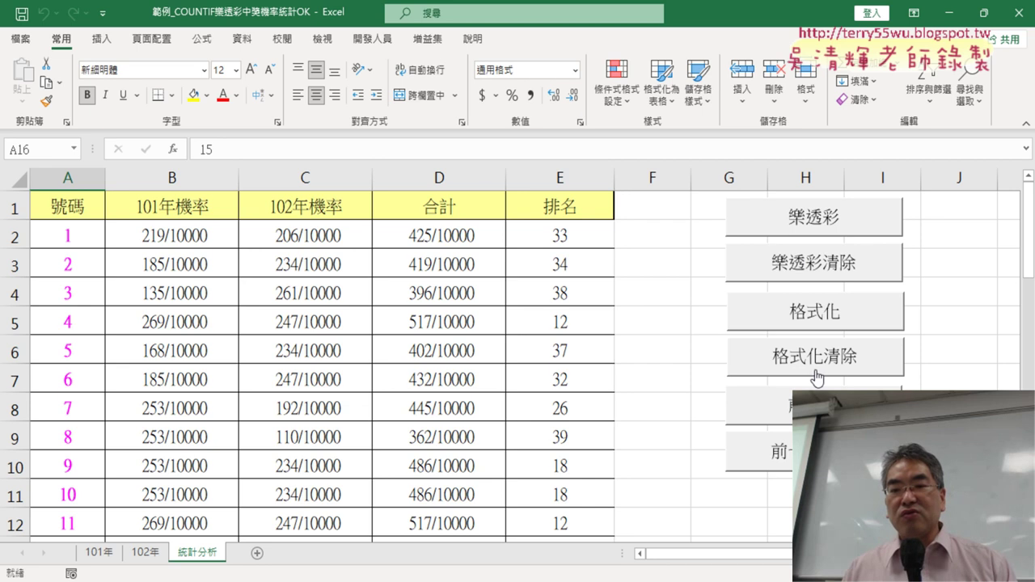
{"action": "left_click", "coordinate": [668, 209]}
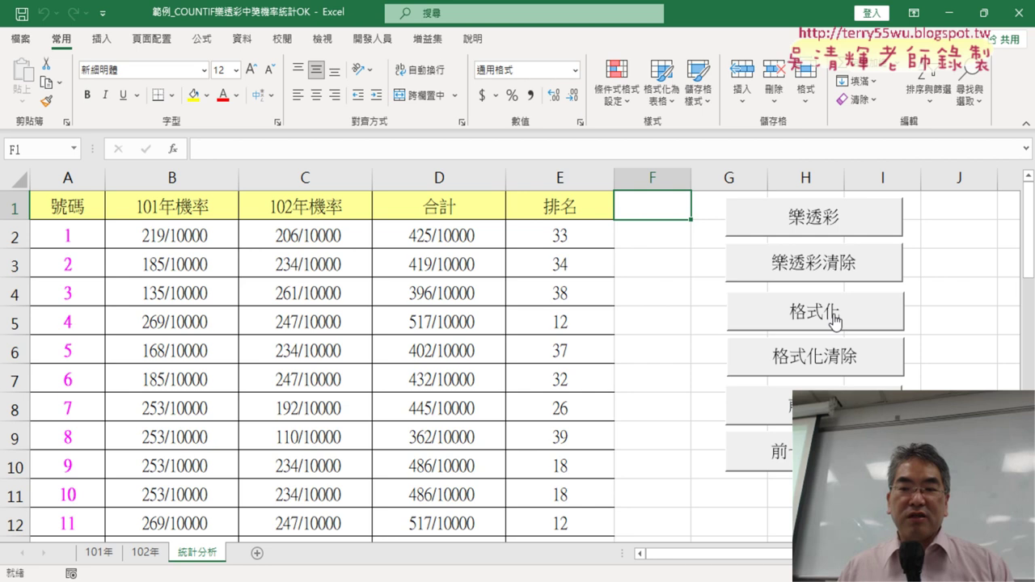
{"action": "scroll", "coordinate": [462, 296], "scroll_direction": "down", "scroll_amount": 3}
{"action": "scroll", "coordinate": [456, 296], "scroll_direction": "down", "scroll_amount": 2}
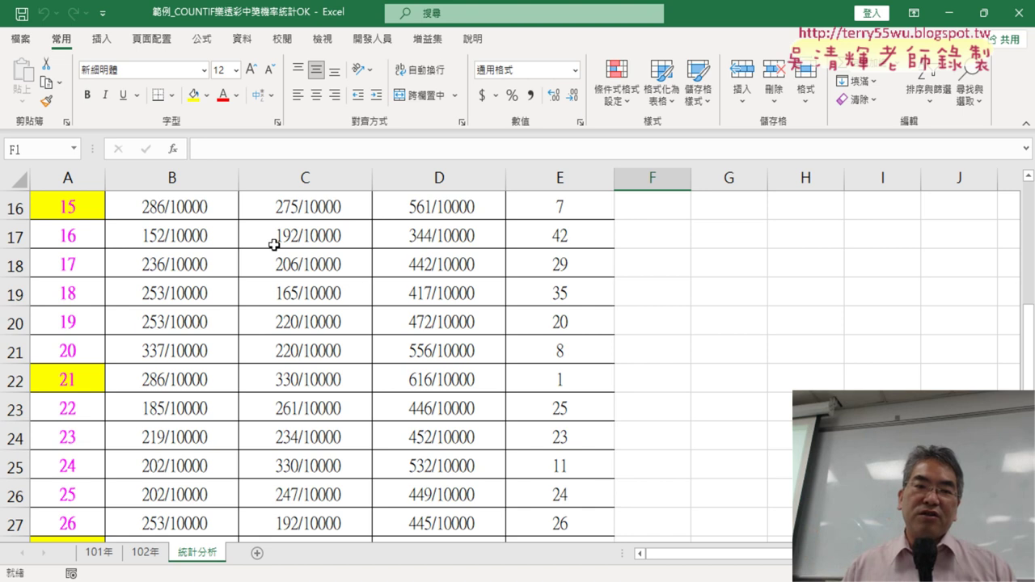
{"action": "left_click", "coordinate": [85, 207]}
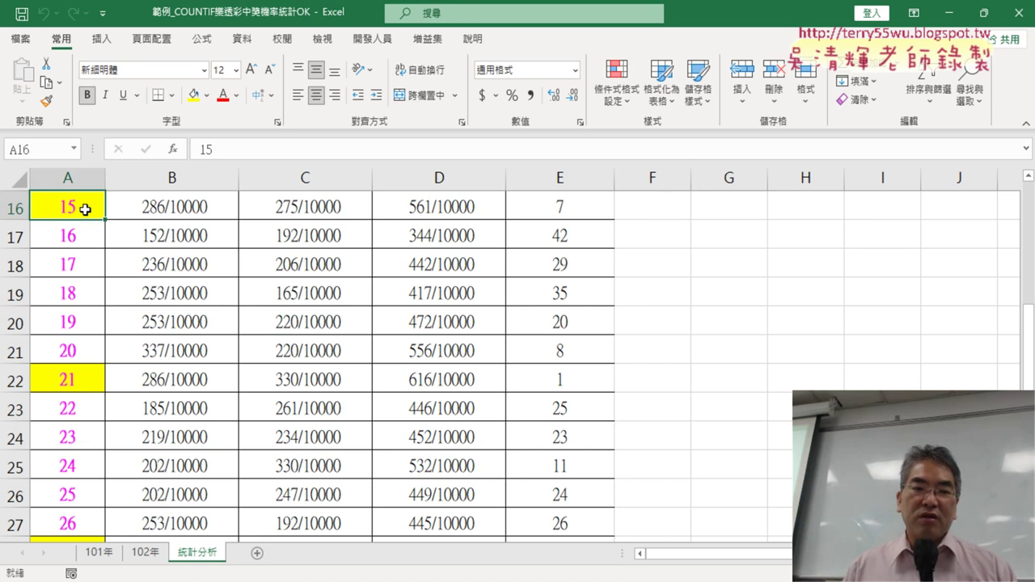
{"action": "left_click", "coordinate": [97, 378]}
{"action": "scroll", "coordinate": [97, 377], "scroll_direction": "down", "scroll_amount": 3}
{"action": "left_click", "coordinate": [85, 293]}
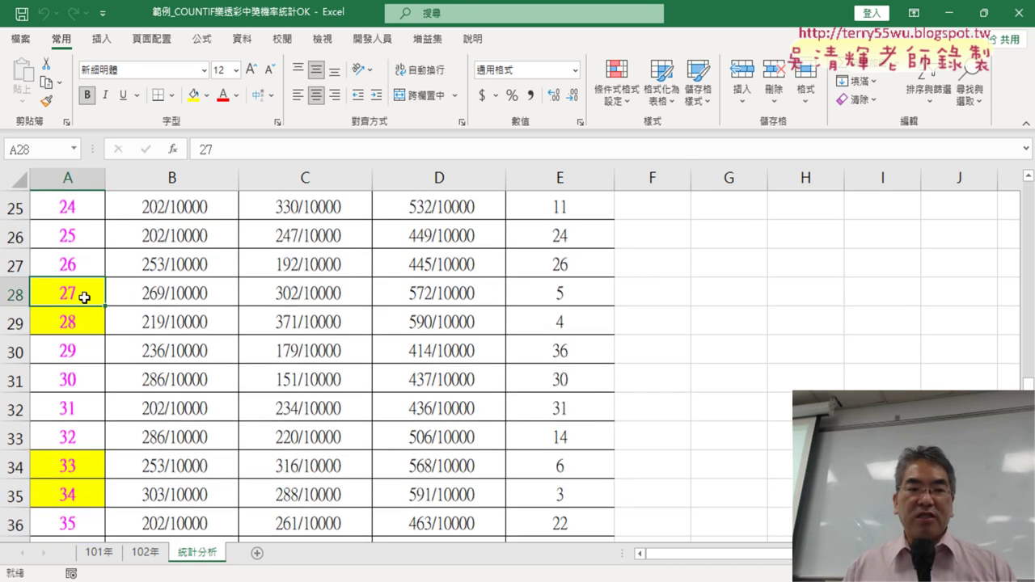
{"action": "left_click", "coordinate": [83, 321]}
{"action": "left_click", "coordinate": [79, 465]}
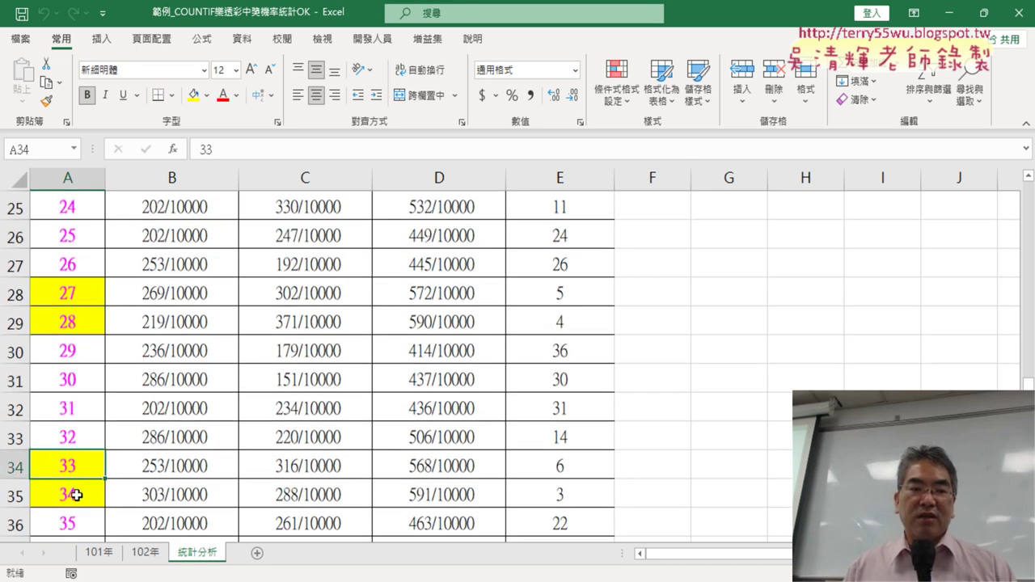
{"action": "left_click", "coordinate": [76, 495]}
{"action": "scroll", "coordinate": [201, 461], "scroll_direction": "down", "scroll_amount": 4}
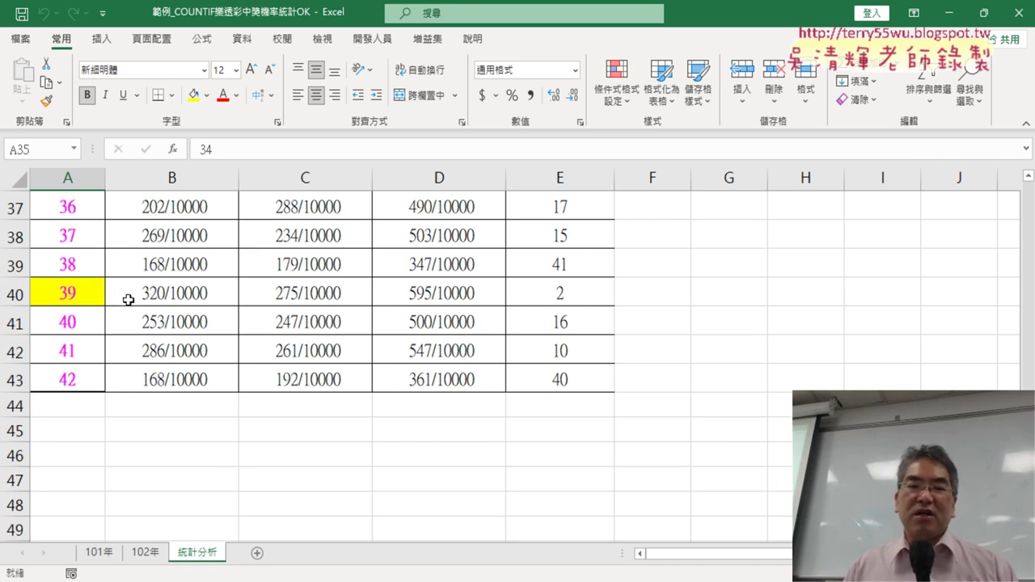
{"action": "scroll", "coordinate": [130, 299], "scroll_direction": "up", "scroll_amount": 8}
{"action": "scroll", "coordinate": [154, 318], "scroll_direction": "up", "scroll_amount": 4}
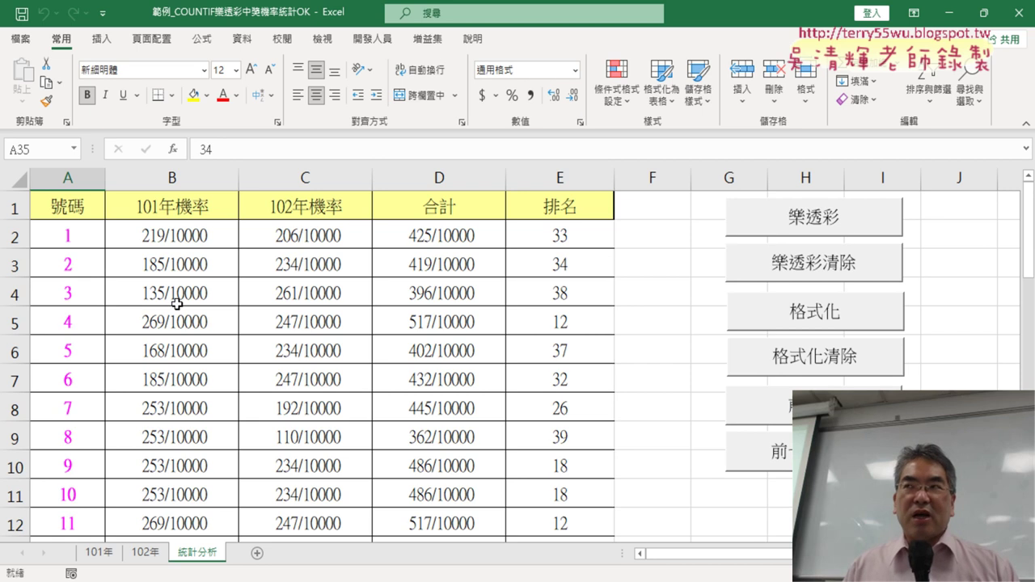
{"action": "left_click", "coordinate": [666, 214]}
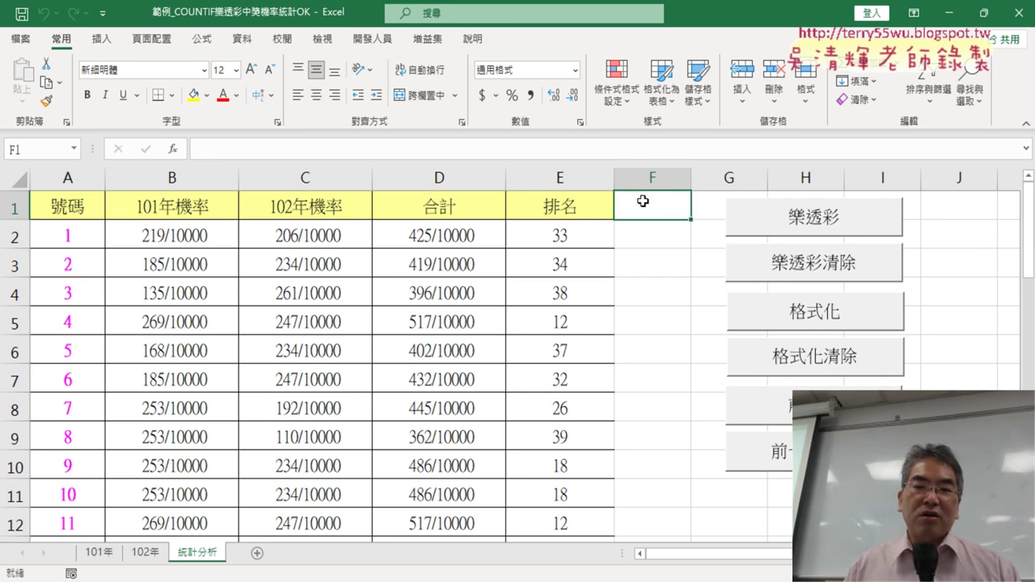
- Enter the heading 前七名 in cell F1 using the Zhuyin input method
{"action": "double_click", "coordinate": [652, 204]}
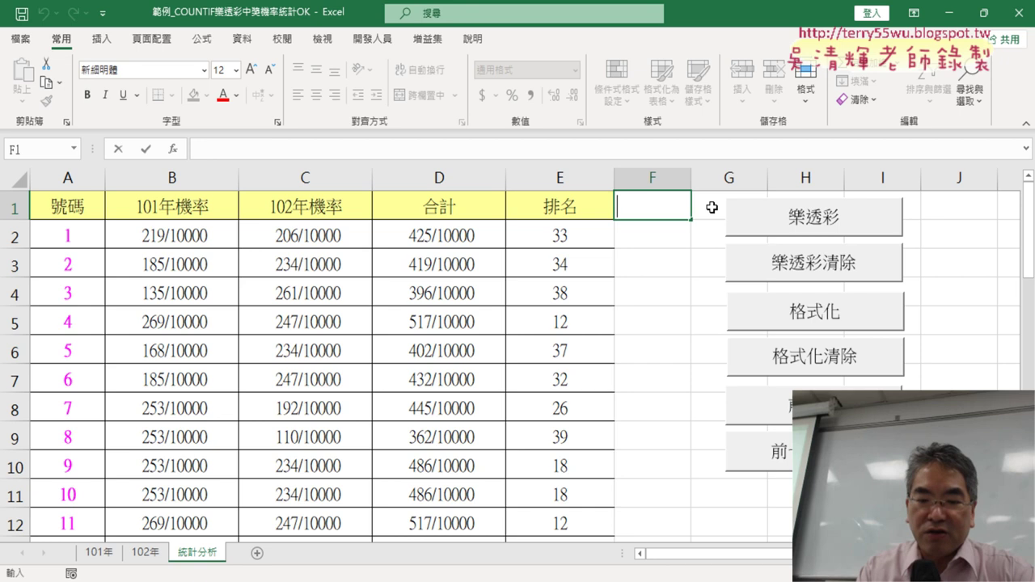
{"action": "type", "text": "<"}
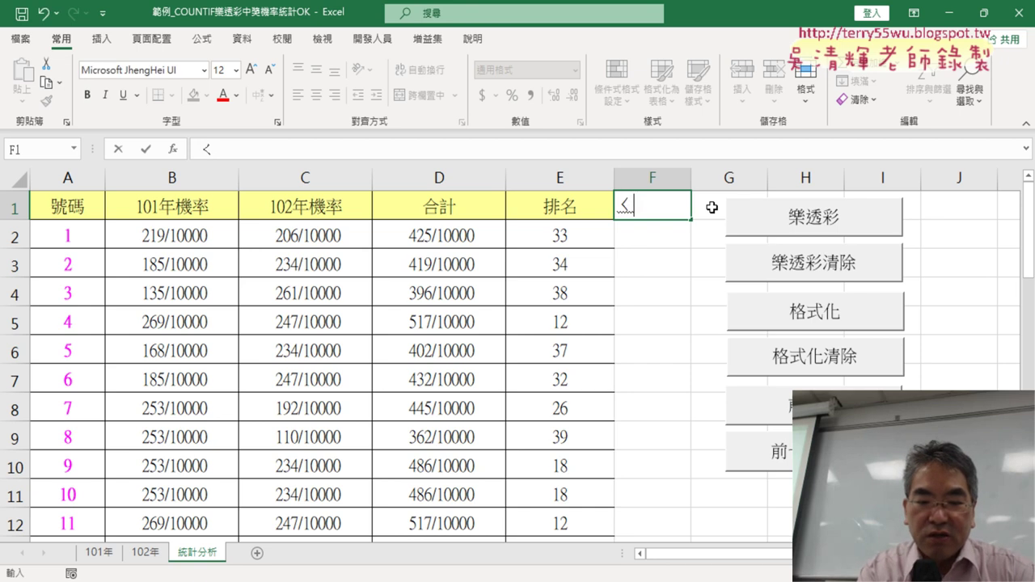
{"action": "type", "text": "ㄧ"}
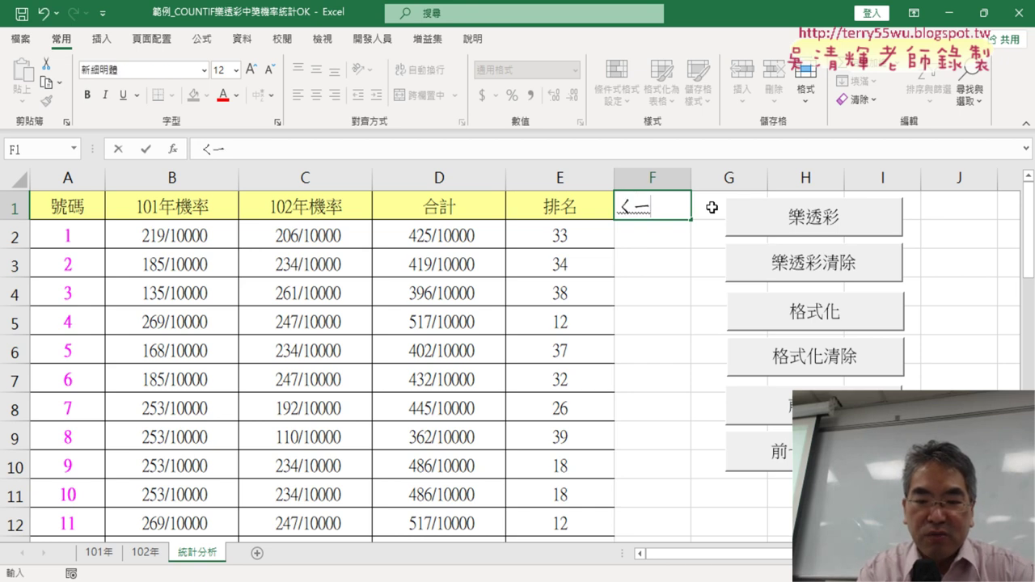
{"action": "type", "text": "ㄢ"}
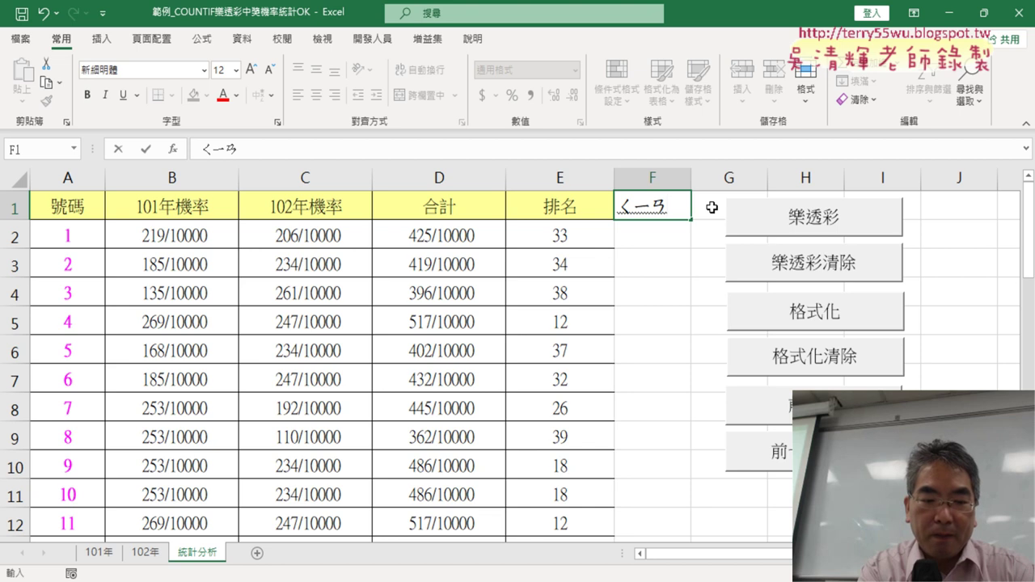
{"action": "type", "text": "6"}
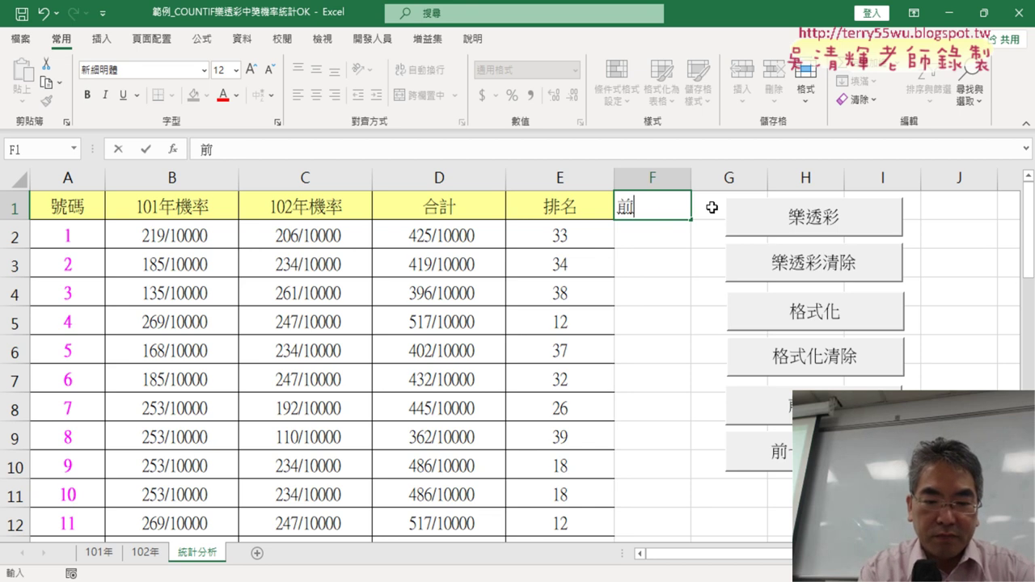
{"action": "type", "text": "ㄢ"}
{"action": "key", "text": "BackSpace"}
{"action": "type", "text": "ㄑㄧ"}
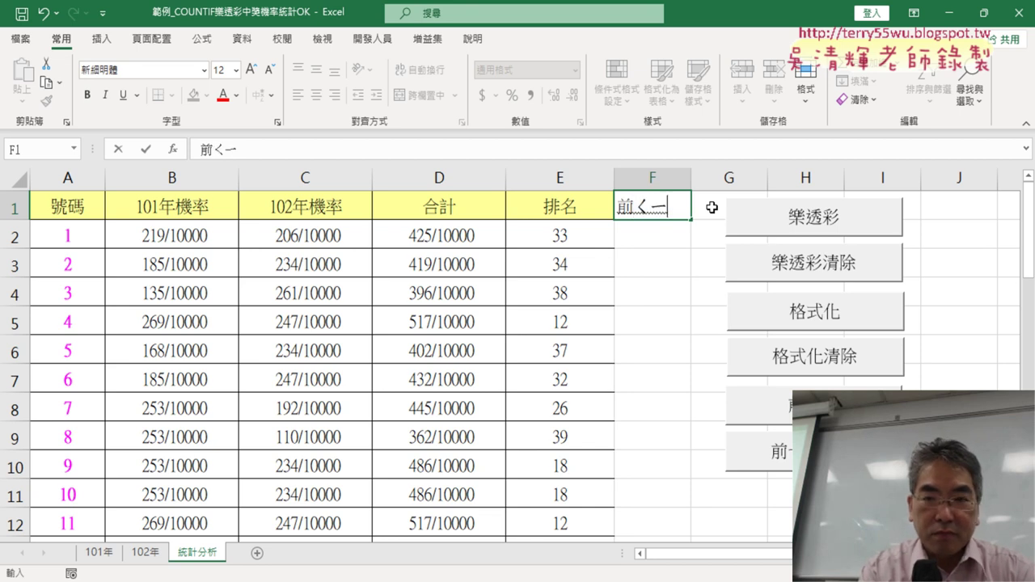
{"action": "key", "text": "space"}
{"action": "type", "text": "ㄇㄧ"}
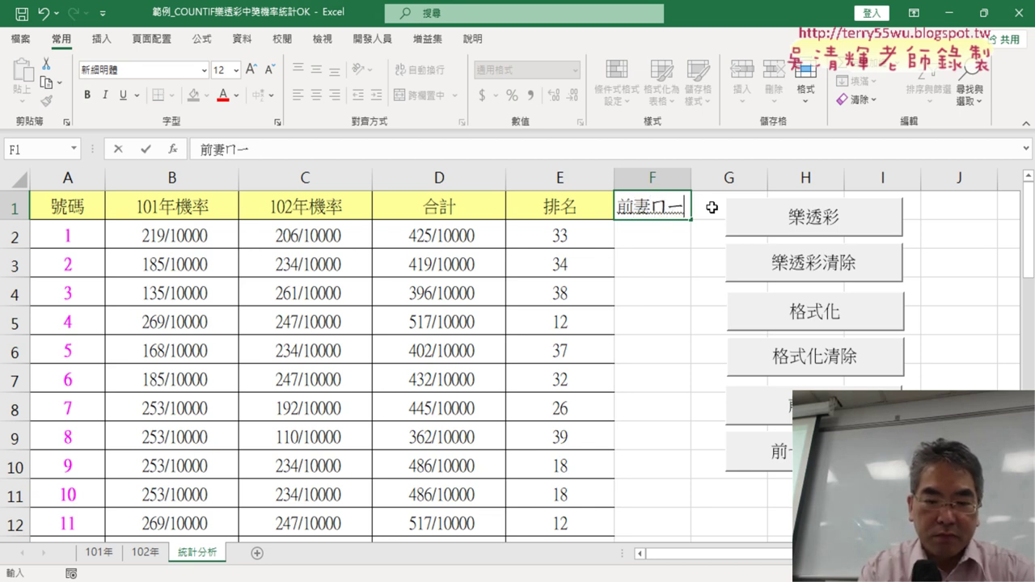
{"action": "type", "text": "ㄥ6"}
{"action": "key", "text": "Return"}
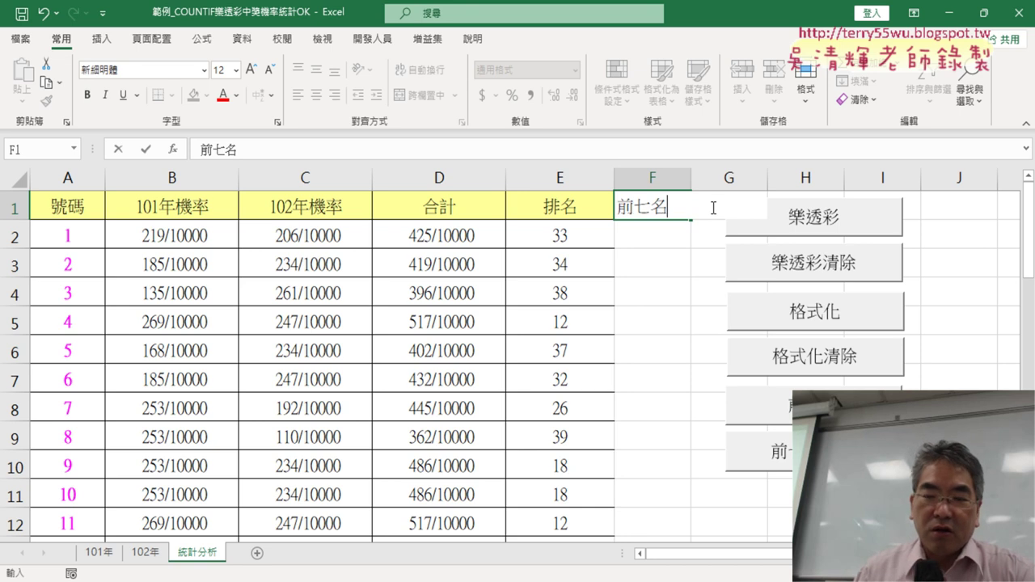
{"action": "left_click", "coordinate": [681, 270]}
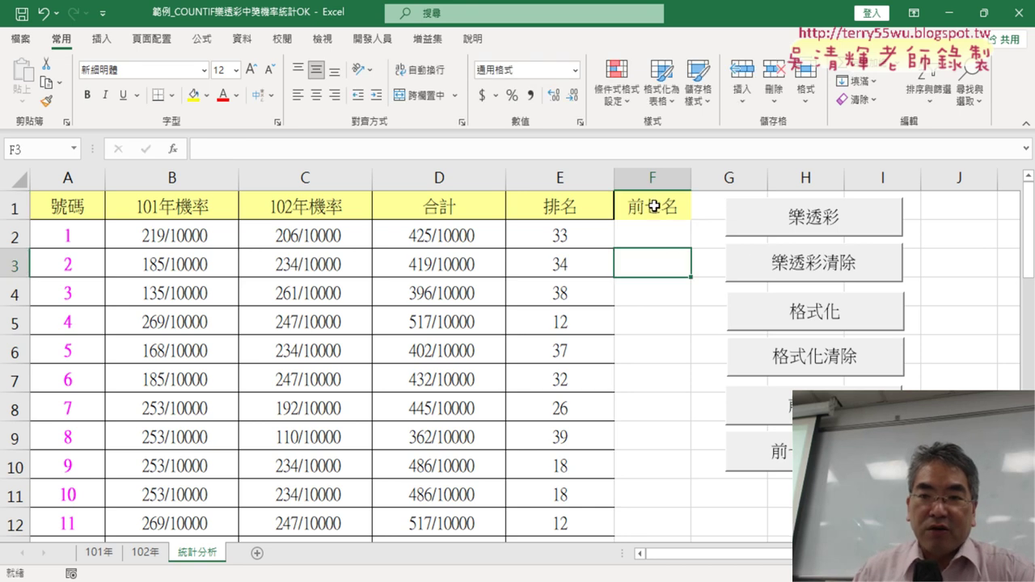
- Copy the 排名 header format from E1 onto F1 with Format Painter
{"action": "left_click", "coordinate": [654, 207]}
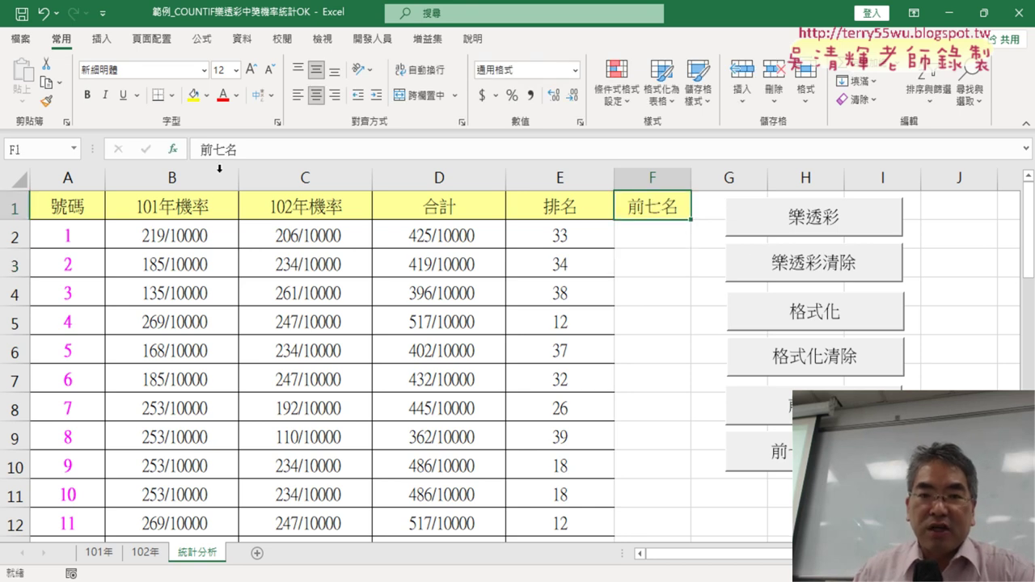
{"action": "left_click", "coordinate": [549, 203]}
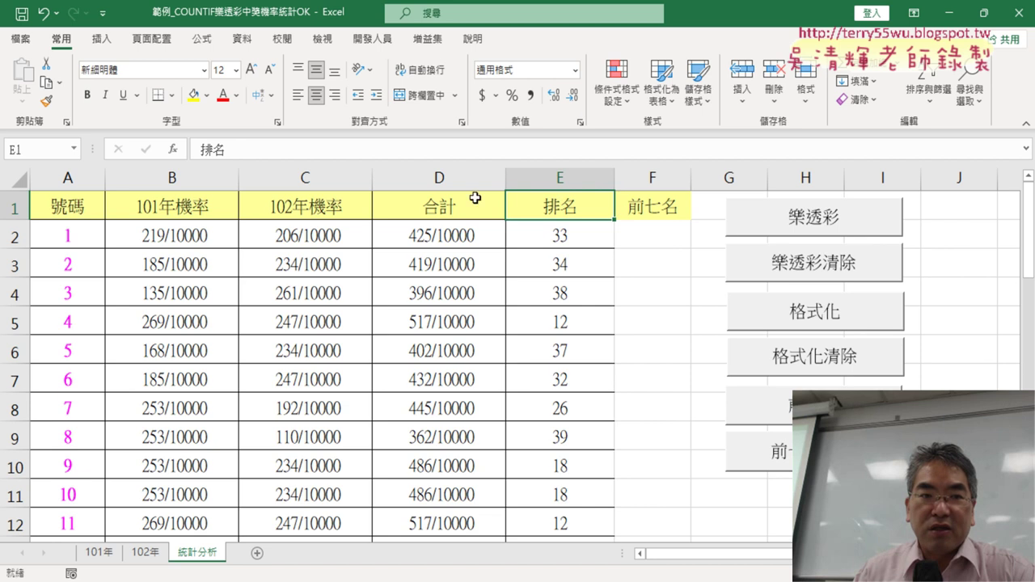
{"action": "left_click", "coordinate": [47, 102]}
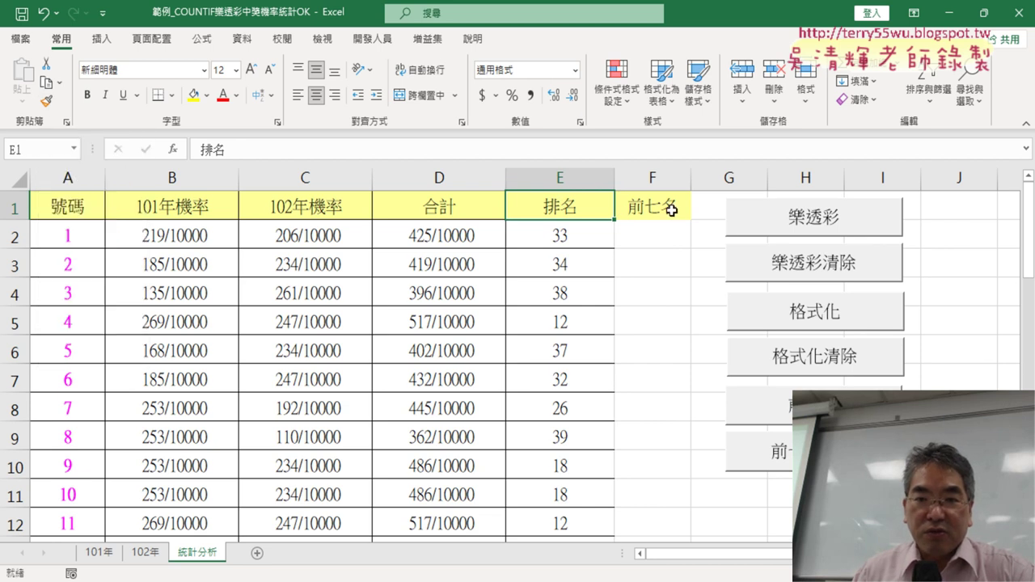
{"action": "left_click", "coordinate": [668, 208]}
- Clear all formatting from cell F1
{"action": "right_click", "coordinate": [668, 208]}
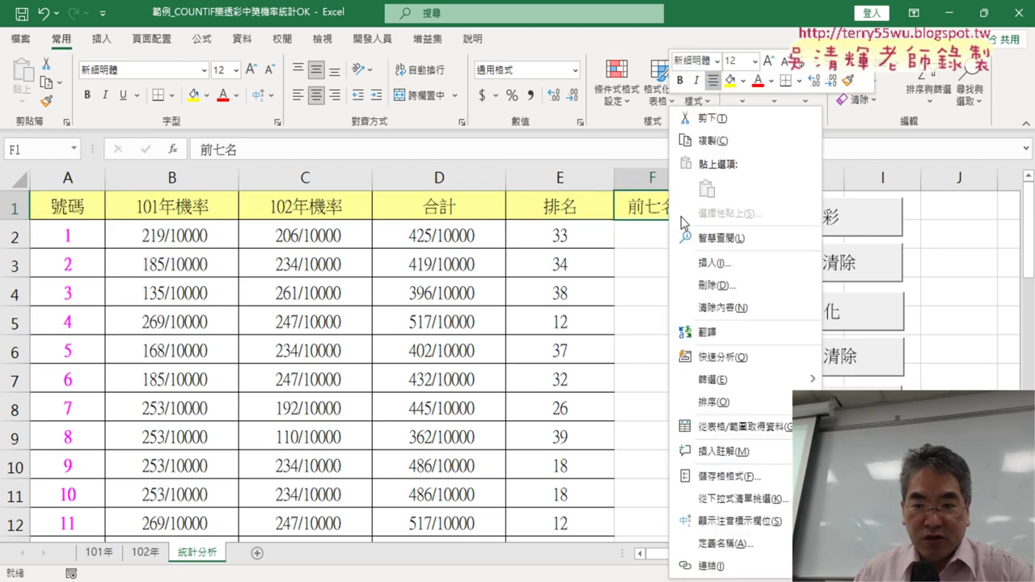
{"action": "left_click", "coordinate": [730, 29]}
{"action": "left_click", "coordinate": [860, 100]}
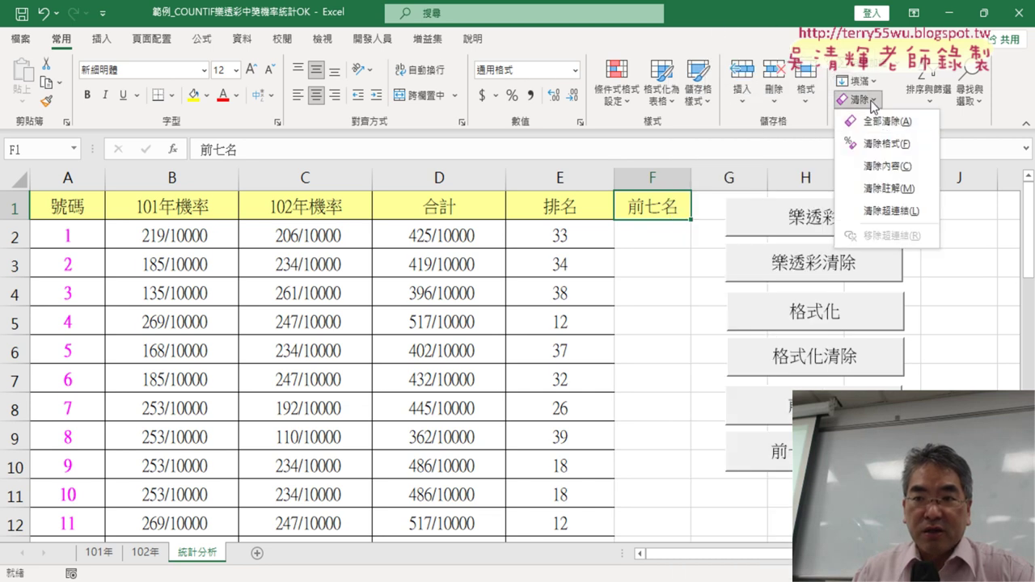
{"action": "left_click", "coordinate": [901, 145]}
- Reapply E1's yellow bordered header style to the 前七名 cell F1 with Format Painter
{"action": "left_click", "coordinate": [689, 256]}
{"action": "left_click", "coordinate": [552, 207]}
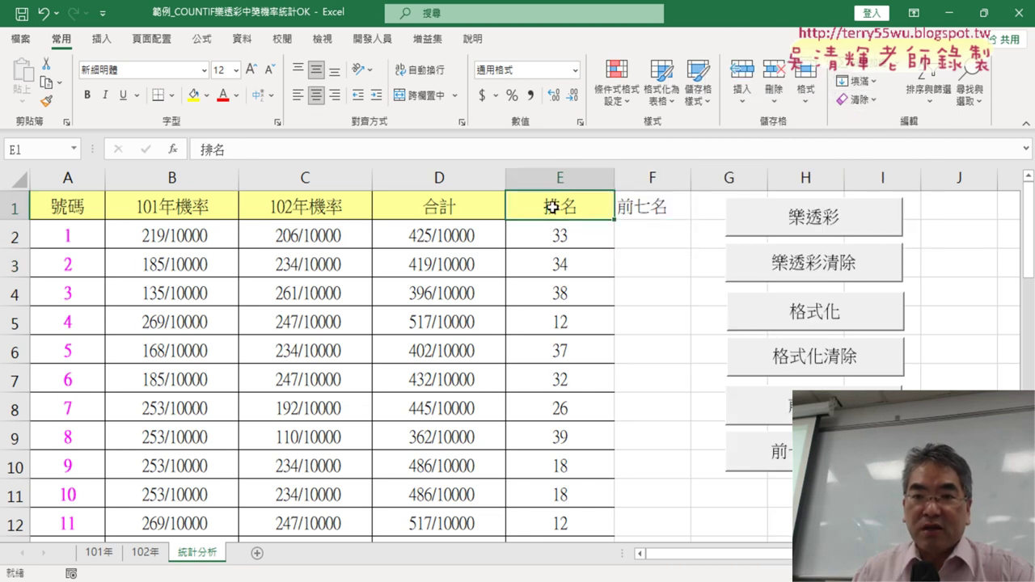
{"action": "left_click", "coordinate": [46, 101]}
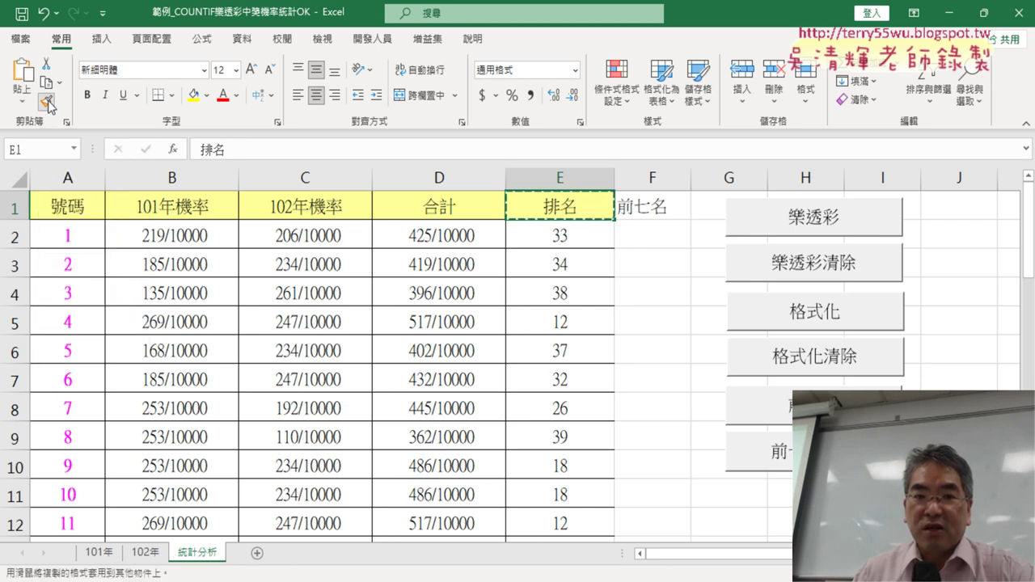
{"action": "left_click", "coordinate": [678, 211]}
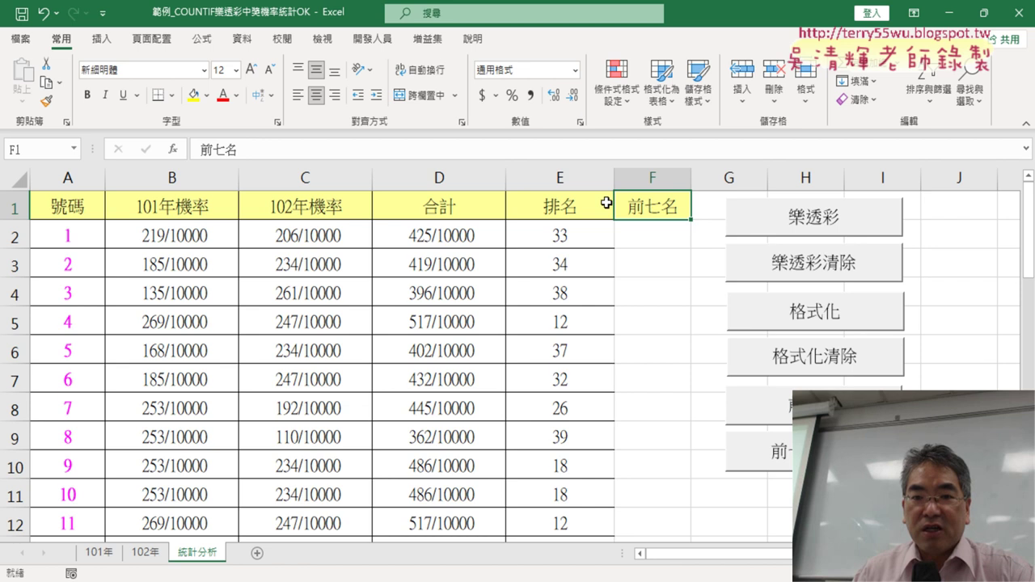
{"action": "left_click", "coordinate": [550, 206]}
{"action": "left_click", "coordinate": [660, 203]}
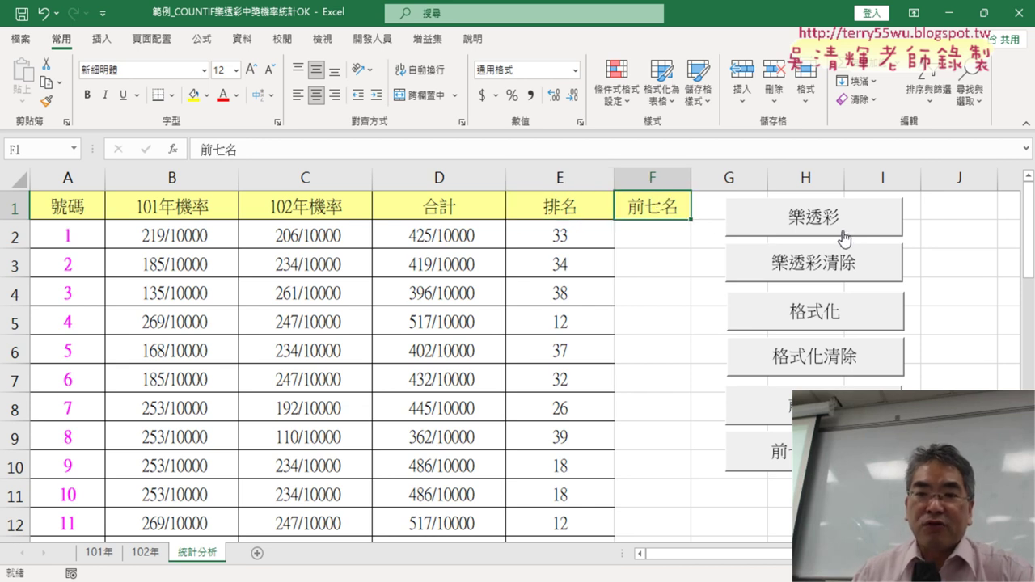
- Review the RANK.EQ results in column E, checking the rank formula for number 15
{"action": "scroll", "coordinate": [188, 346], "scroll_direction": "down", "scroll_amount": 3}
{"action": "scroll", "coordinate": [145, 289], "scroll_direction": "down", "scroll_amount": 1}
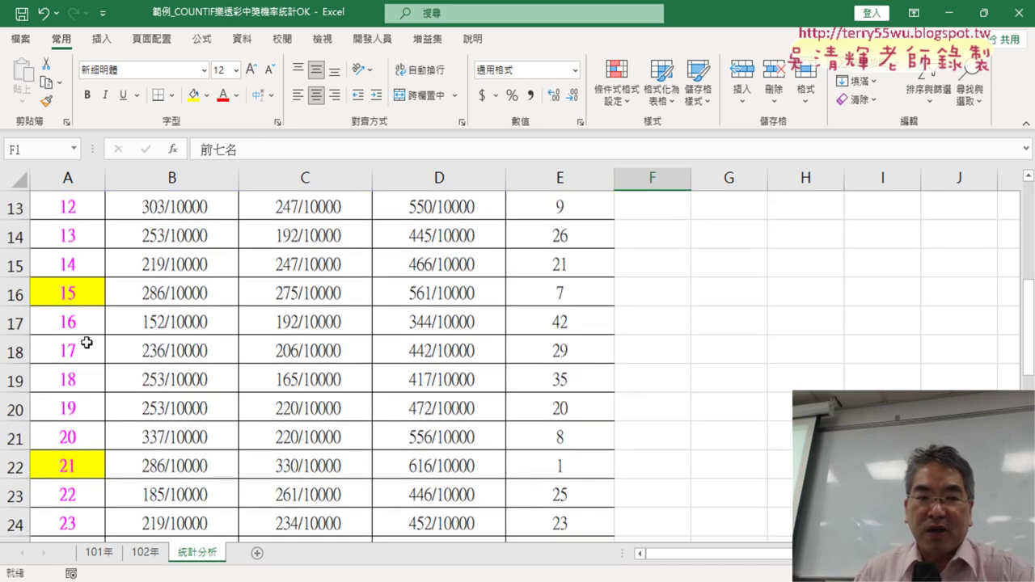
{"action": "scroll", "coordinate": [81, 429], "scroll_direction": "up", "scroll_amount": 4}
{"action": "left_click_drag", "start_coordinate": [639, 233], "coordinate": [649, 359]}
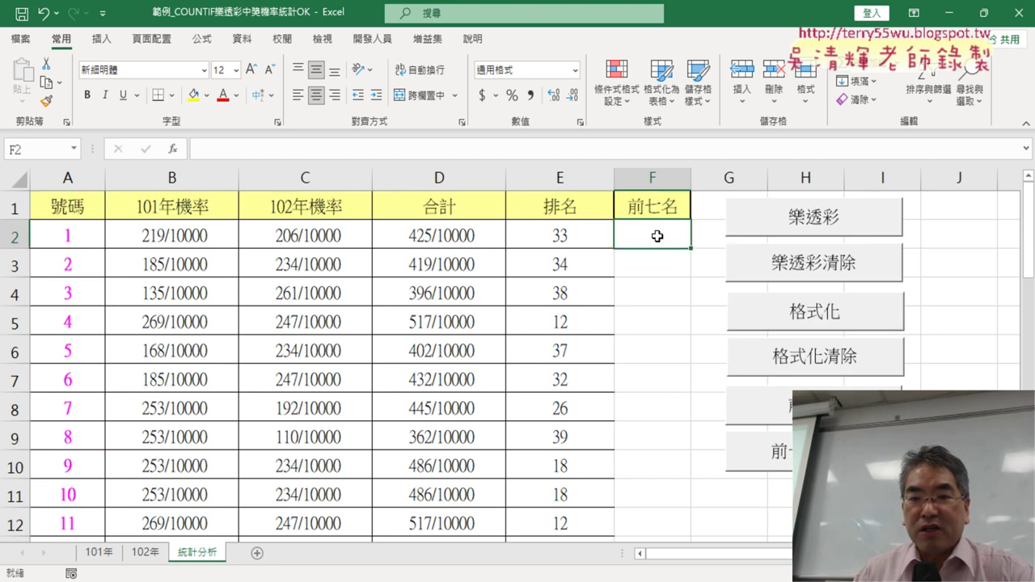
{"action": "scroll", "coordinate": [196, 405], "scroll_direction": "down", "scroll_amount": 2}
{"action": "scroll", "coordinate": [369, 386], "scroll_direction": "down", "scroll_amount": 1}
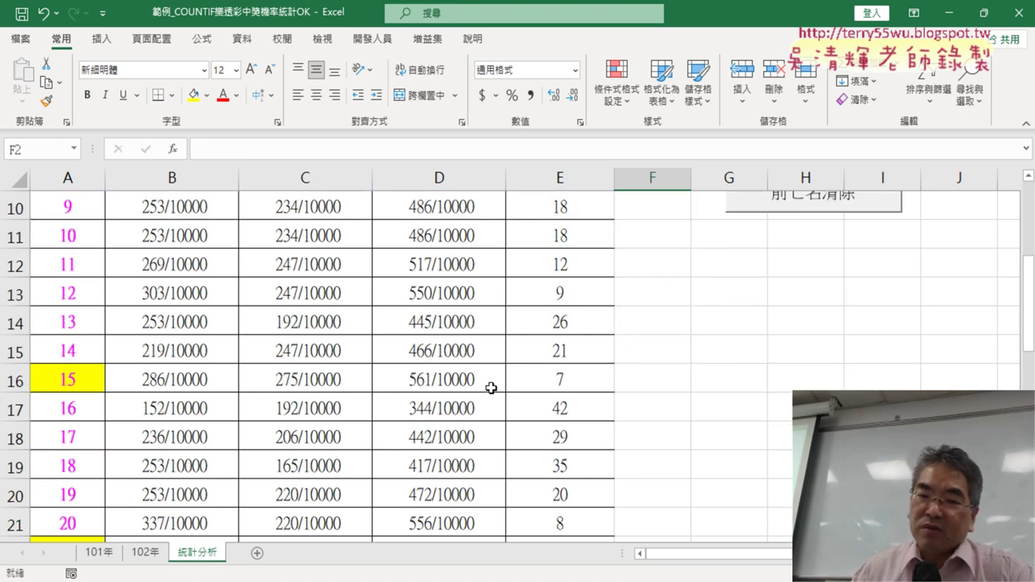
{"action": "left_click", "coordinate": [557, 377]}
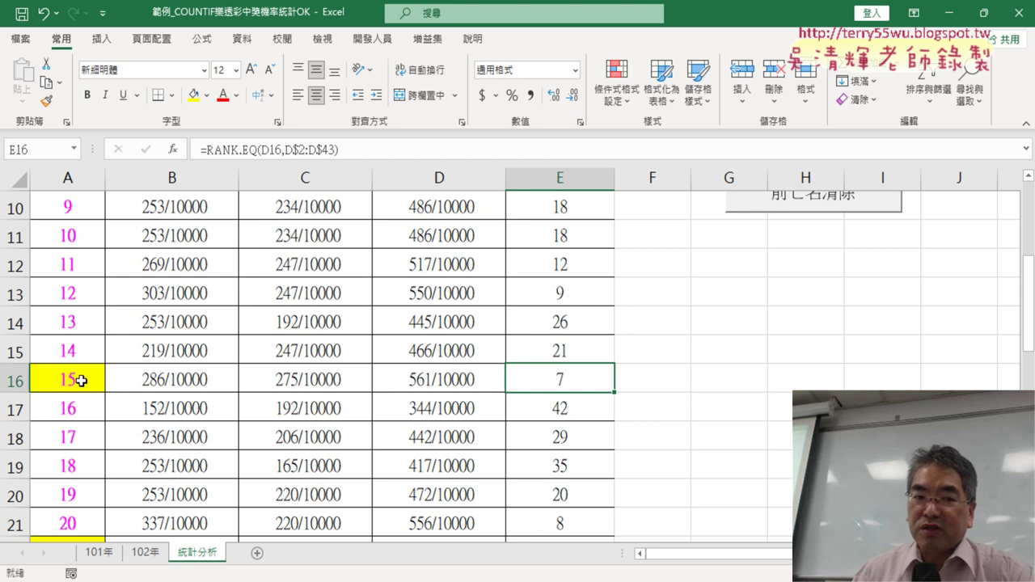
{"action": "scroll", "coordinate": [81, 381], "scroll_direction": "up", "scroll_amount": 2}
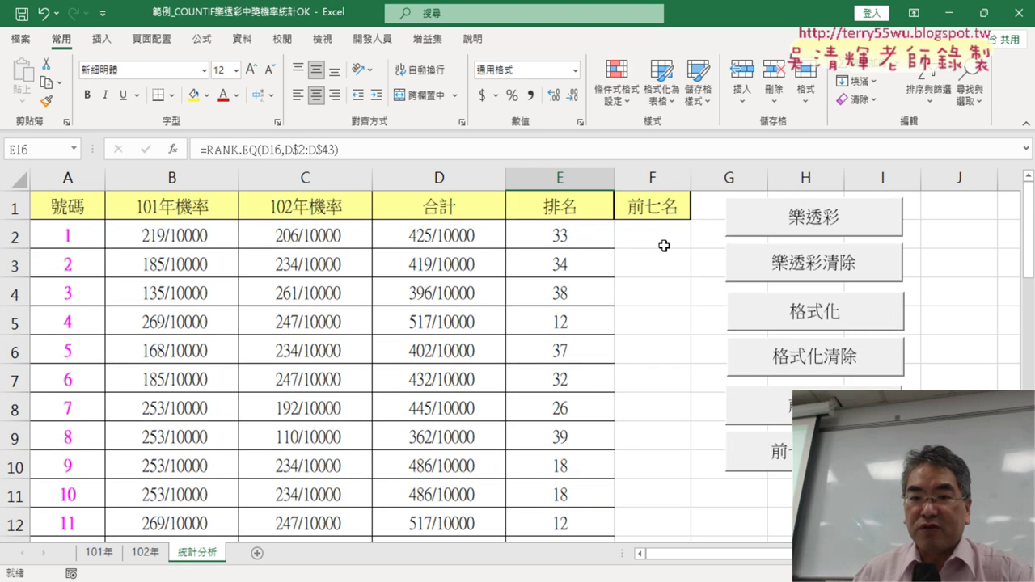
- Run the 前七名 macro to list 21, 39, 34, 28, 27, 33 and 15 in F2:F8
{"action": "left_click", "coordinate": [663, 241]}
{"action": "scroll", "coordinate": [414, 259], "scroll_direction": "down", "scroll_amount": 2}
{"action": "scroll", "coordinate": [262, 323], "scroll_direction": "down", "scroll_amount": 2}
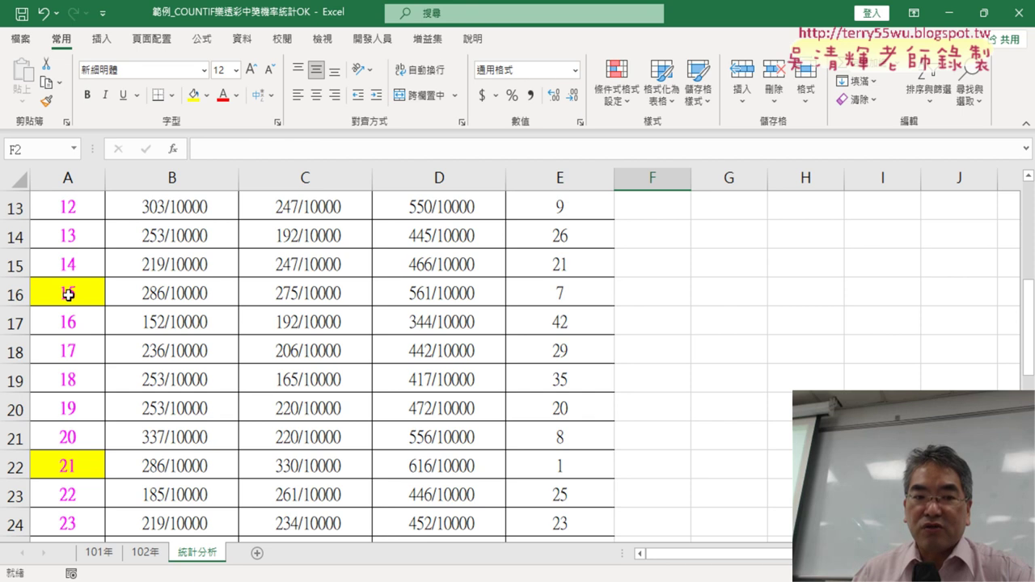
{"action": "scroll", "coordinate": [356, 322], "scroll_direction": "down", "scroll_amount": 3}
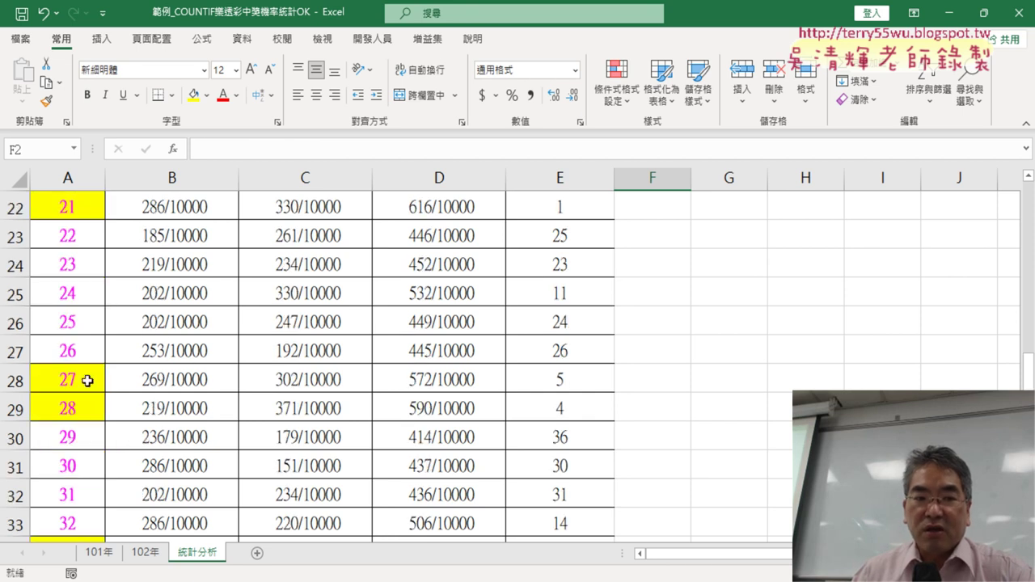
{"action": "scroll", "coordinate": [425, 296], "scroll_direction": "down", "scroll_amount": 3}
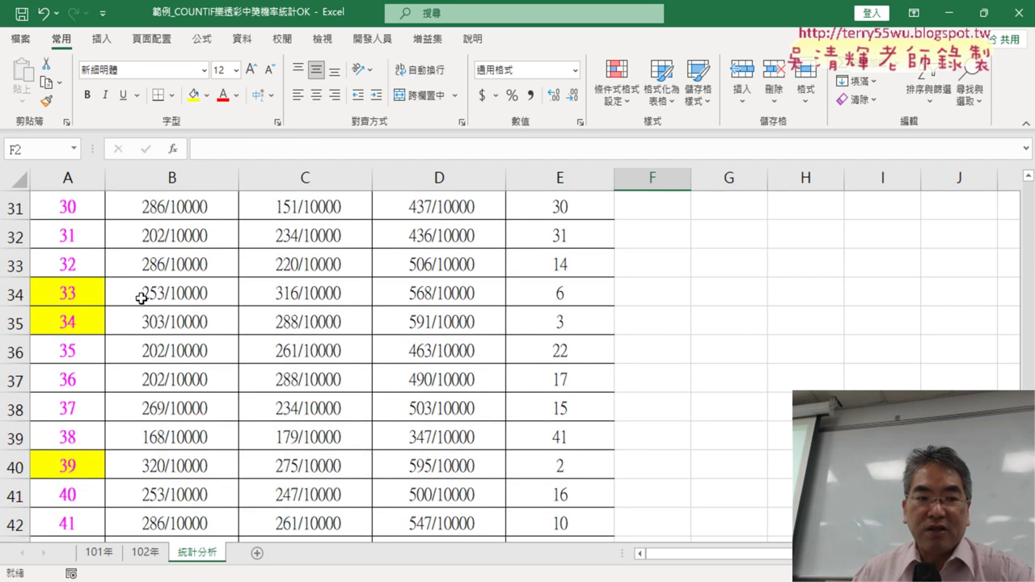
{"action": "scroll", "coordinate": [473, 371], "scroll_direction": "up", "scroll_amount": 5}
{"action": "scroll", "coordinate": [609, 290], "scroll_direction": "up", "scroll_amount": 5}
{"action": "scroll", "coordinate": [608, 289], "scroll_direction": "up", "scroll_amount": 1}
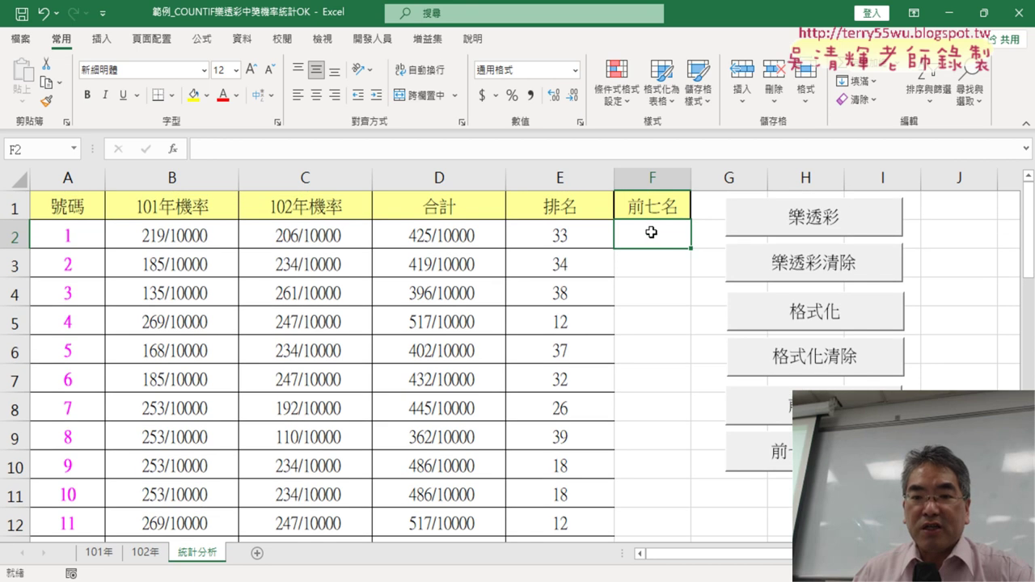
{"action": "left_click_drag", "start_coordinate": [652, 235], "coordinate": [660, 347]}
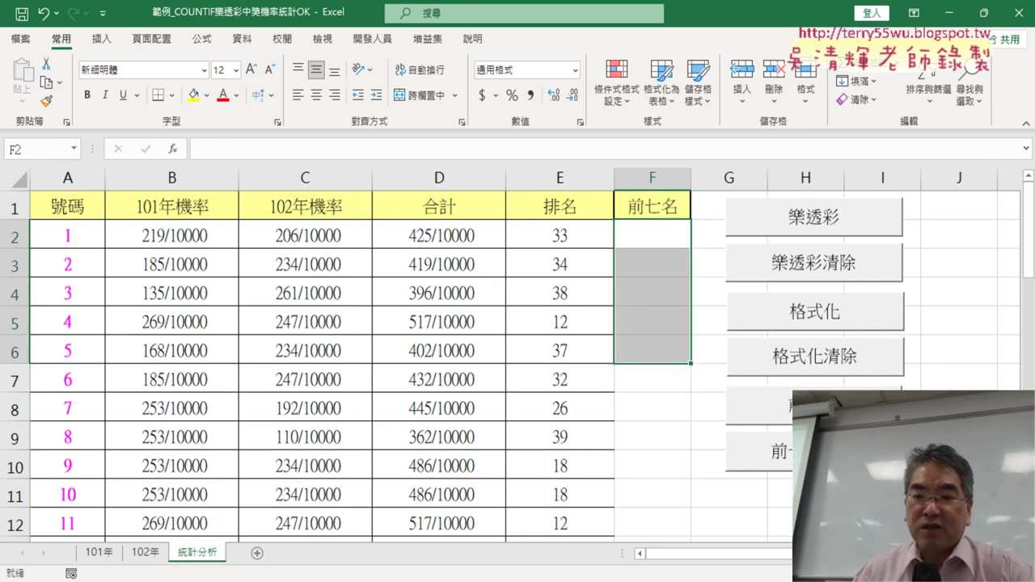
{"action": "left_click", "coordinate": [761, 405]}
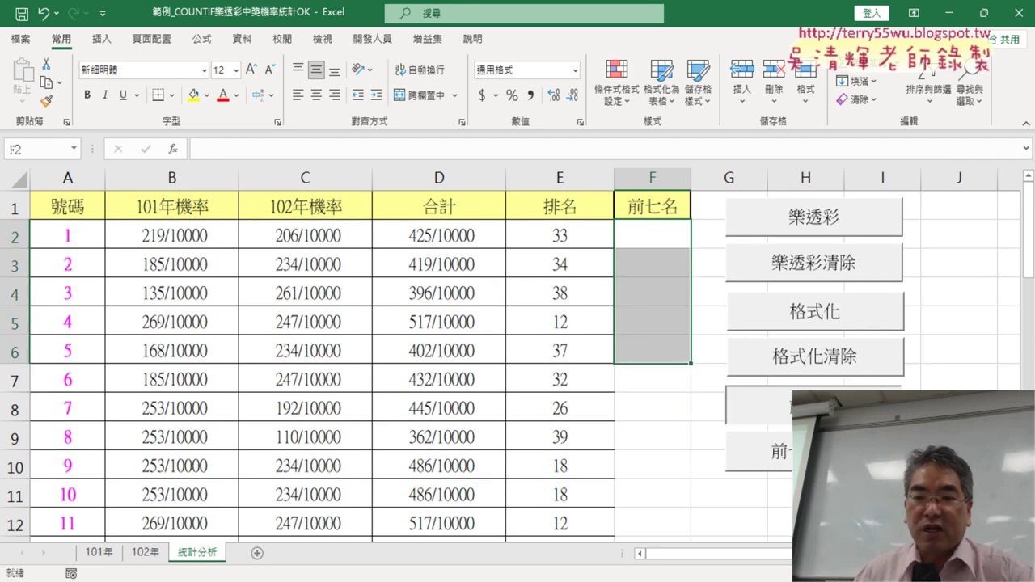
{"action": "left_click_drag", "start_coordinate": [662, 231], "coordinate": [677, 408]}
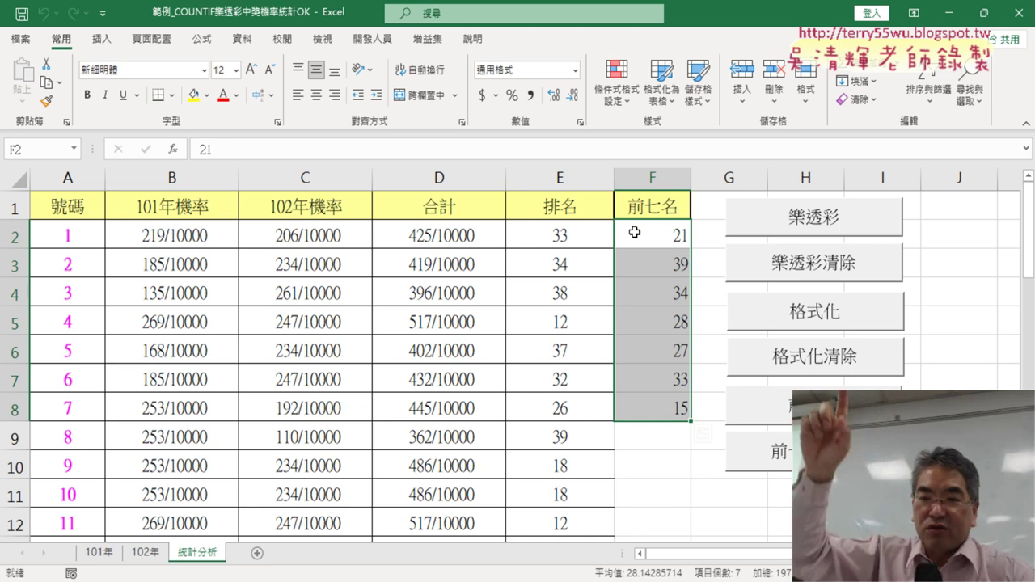
- Review the highlighted ranks, selecting the top-ranked number 21
{"action": "left_click", "coordinate": [664, 233]}
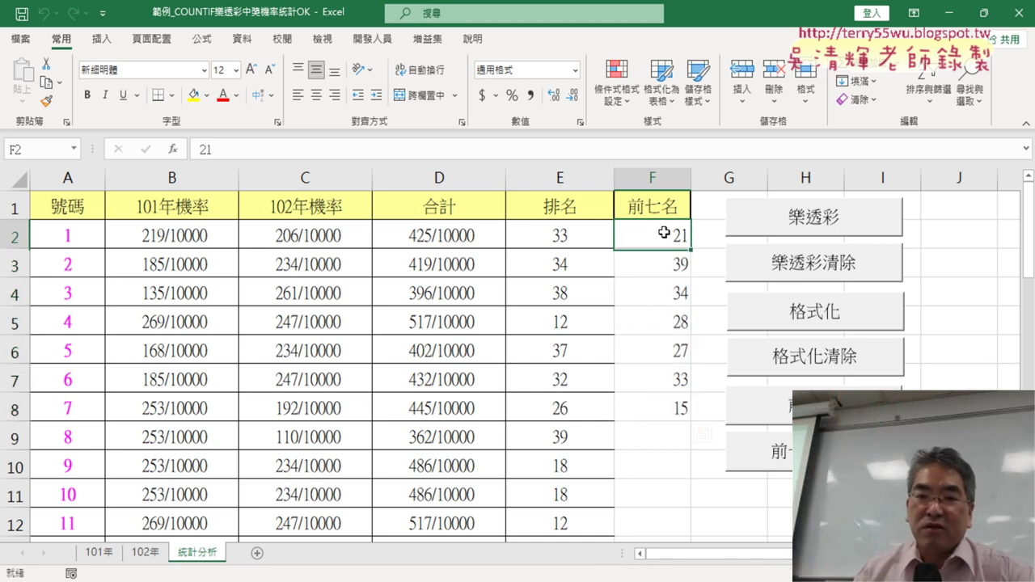
{"action": "scroll", "coordinate": [465, 326], "scroll_direction": "down", "scroll_amount": 1}
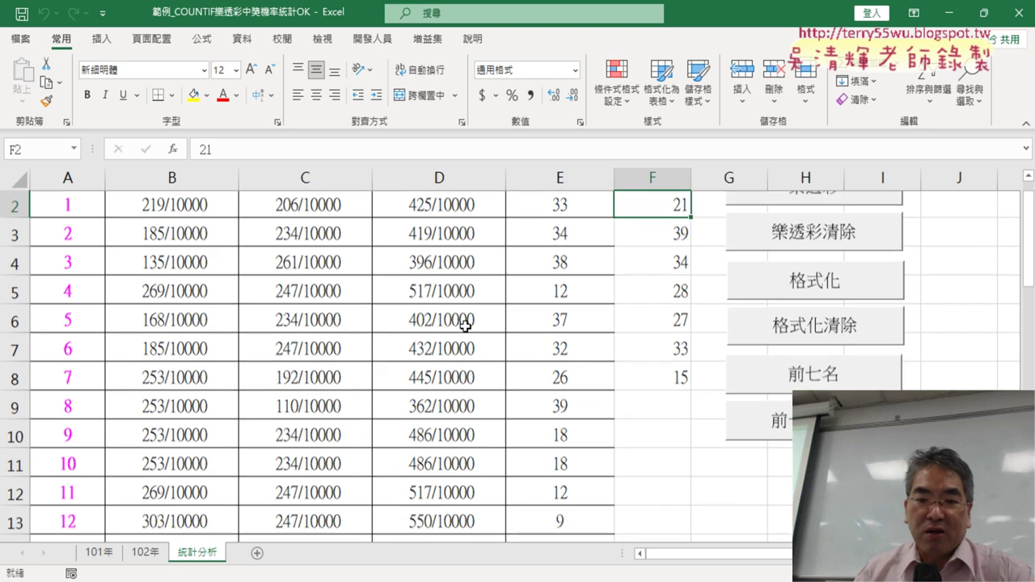
{"action": "scroll", "coordinate": [466, 325], "scroll_direction": "down", "scroll_amount": 3}
{"action": "scroll", "coordinate": [464, 257], "scroll_direction": "down", "scroll_amount": 3}
{"action": "scroll", "coordinate": [464, 260], "scroll_direction": "down", "scroll_amount": 2}
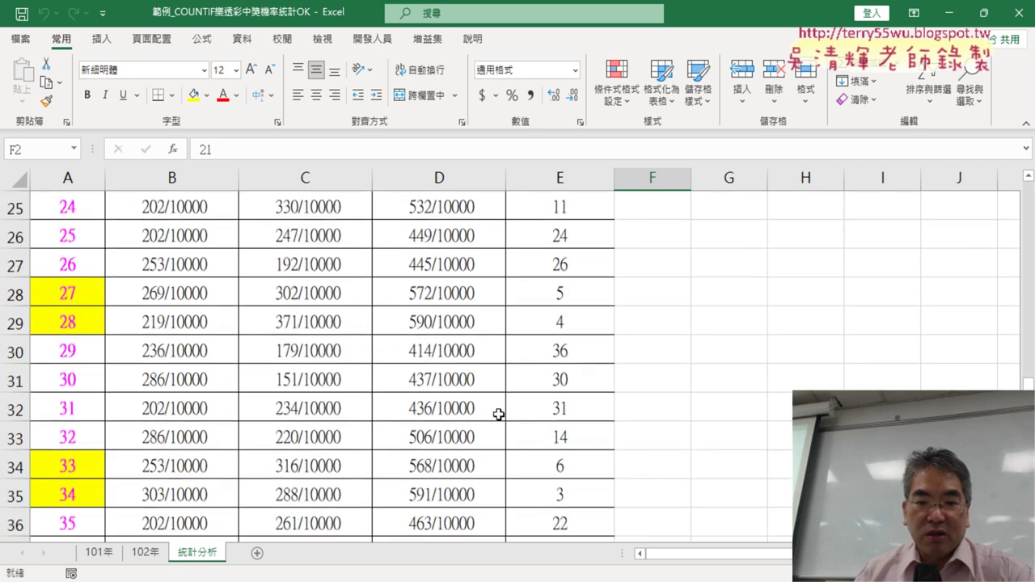
{"action": "scroll", "coordinate": [499, 414], "scroll_direction": "down", "scroll_amount": 2}
{"action": "scroll", "coordinate": [596, 411], "scroll_direction": "down", "scroll_amount": 1}
{"action": "scroll", "coordinate": [576, 477], "scroll_direction": "up", "scroll_amount": 2}
{"action": "scroll", "coordinate": [578, 472], "scroll_direction": "up", "scroll_amount": 1}
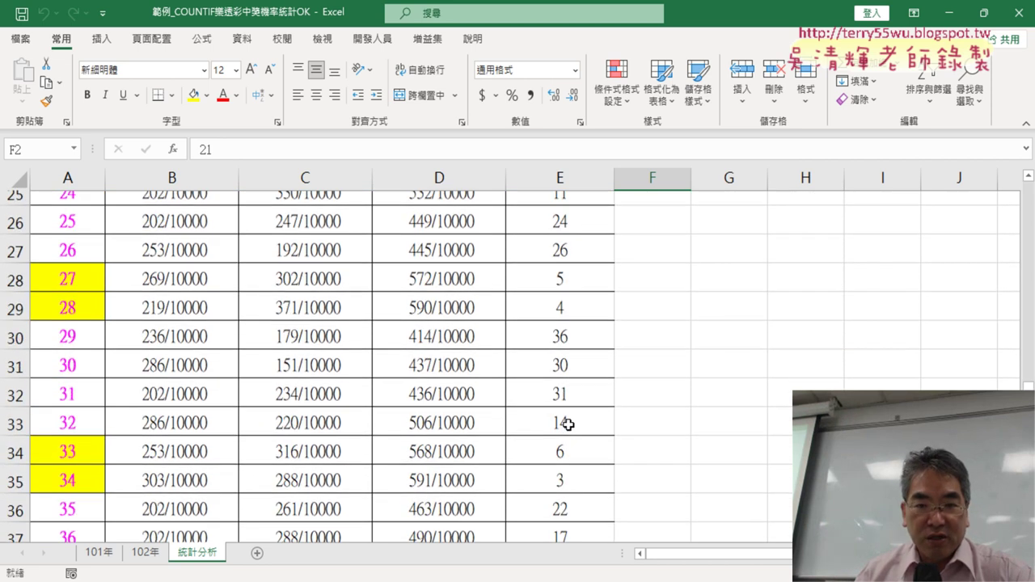
{"action": "scroll", "coordinate": [566, 416], "scroll_direction": "up", "scroll_amount": 1}
{"action": "scroll", "coordinate": [596, 319], "scroll_direction": "up", "scroll_amount": 1}
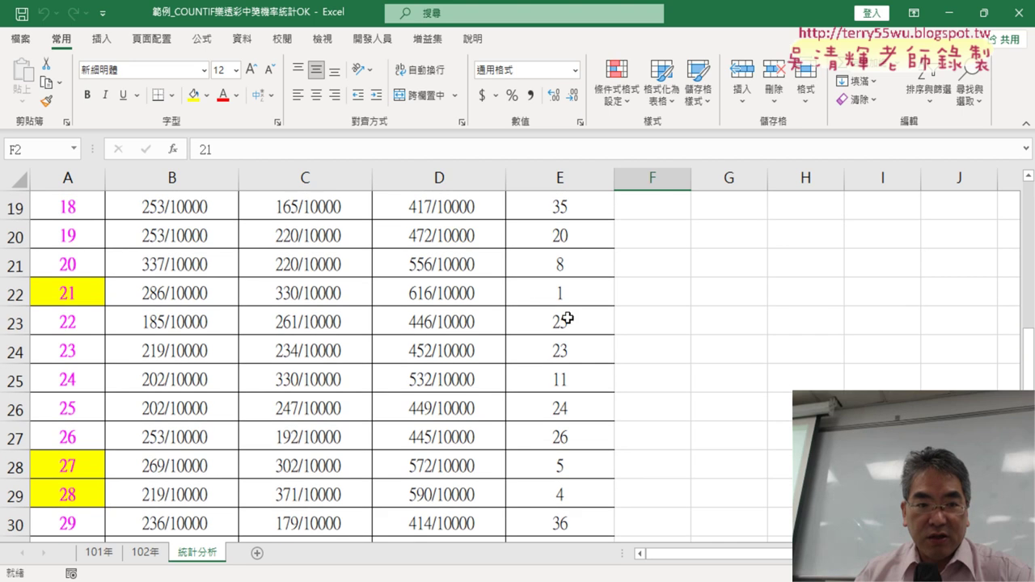
{"action": "left_click", "coordinate": [86, 287]}
{"action": "scroll", "coordinate": [339, 338], "scroll_direction": "up", "scroll_amount": 2}
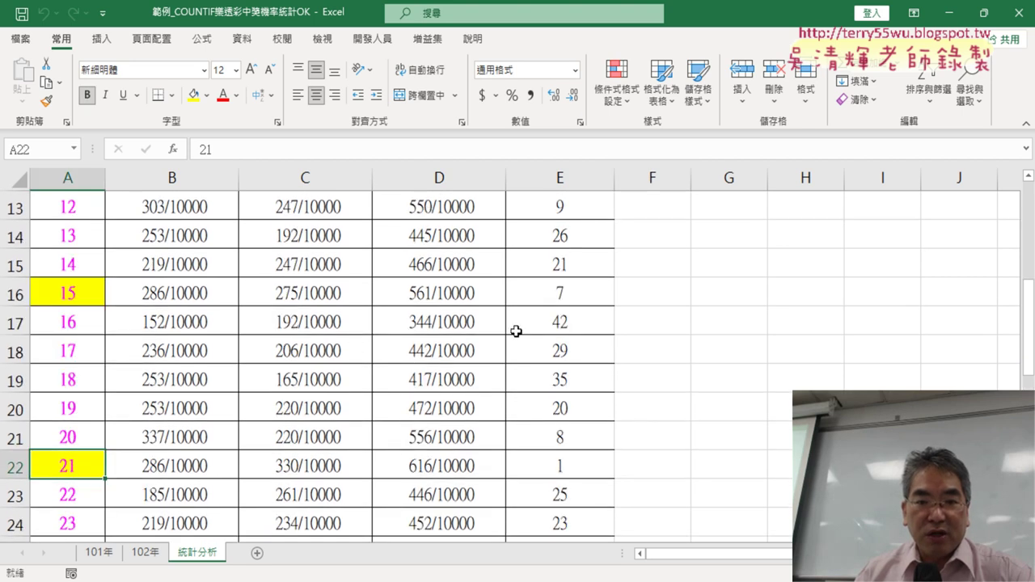
{"action": "scroll", "coordinate": [518, 330], "scroll_direction": "up", "scroll_amount": 2}
{"action": "scroll", "coordinate": [522, 329], "scroll_direction": "up", "scroll_amount": 2}
{"action": "scroll", "coordinate": [522, 326], "scroll_direction": "down", "scroll_amount": 1}
{"action": "scroll", "coordinate": [566, 322], "scroll_direction": "up", "scroll_amount": 1}
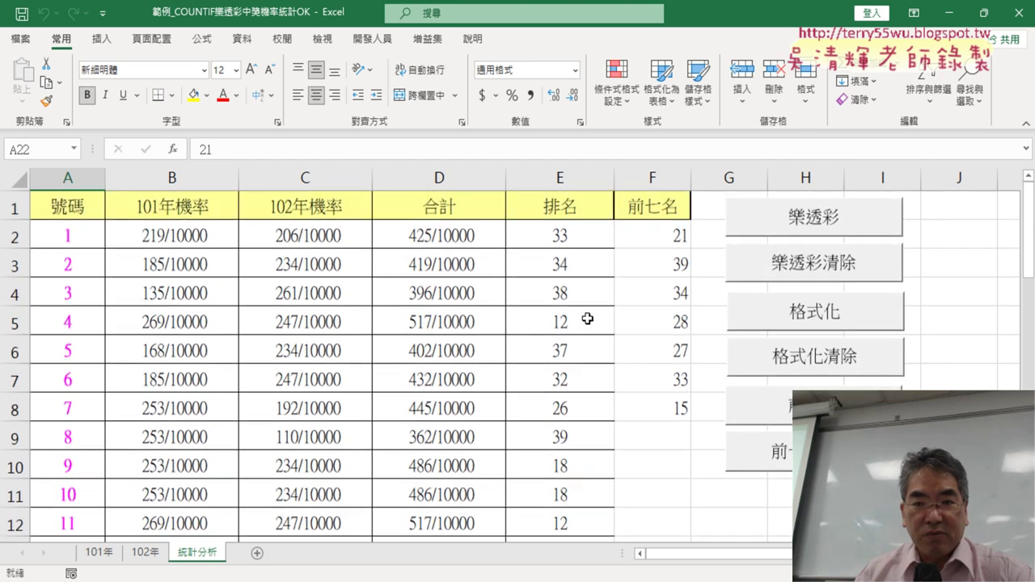
{"action": "scroll", "coordinate": [588, 318], "scroll_direction": "down", "scroll_amount": 1}
{"action": "scroll", "coordinate": [497, 294], "scroll_direction": "down", "scroll_amount": 8}
{"action": "scroll", "coordinate": [464, 307], "scroll_direction": "down", "scroll_amount": 3}
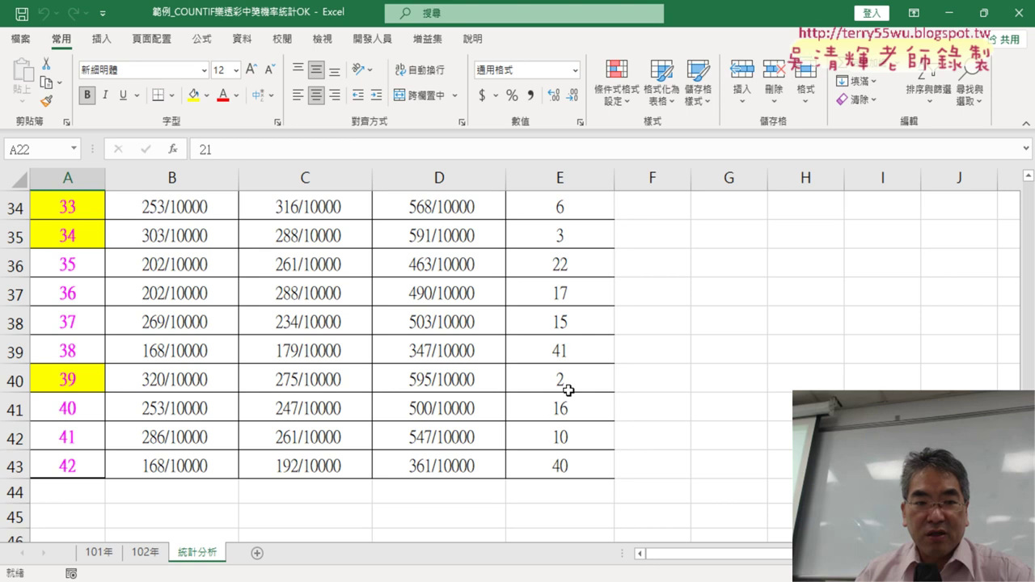
- Run the 前七名清除 macro to empty F2:F8
{"action": "left_click_drag", "start_coordinate": [568, 388], "coordinate": [76, 373]}
{"action": "scroll", "coordinate": [358, 393], "scroll_direction": "up", "scroll_amount": 5}
{"action": "scroll", "coordinate": [589, 365], "scroll_direction": "up", "scroll_amount": 6}
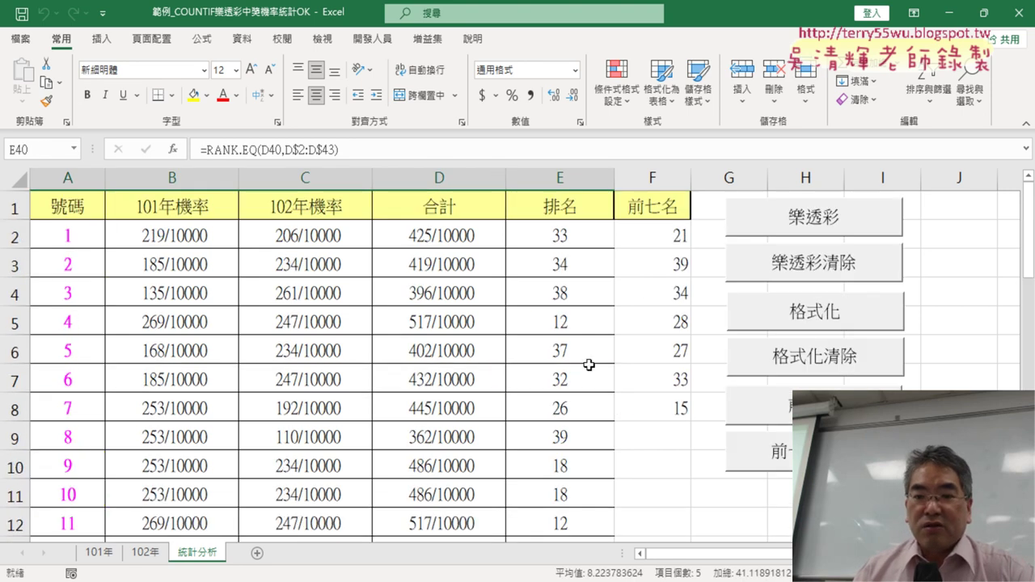
{"action": "left_click", "coordinate": [780, 451]}
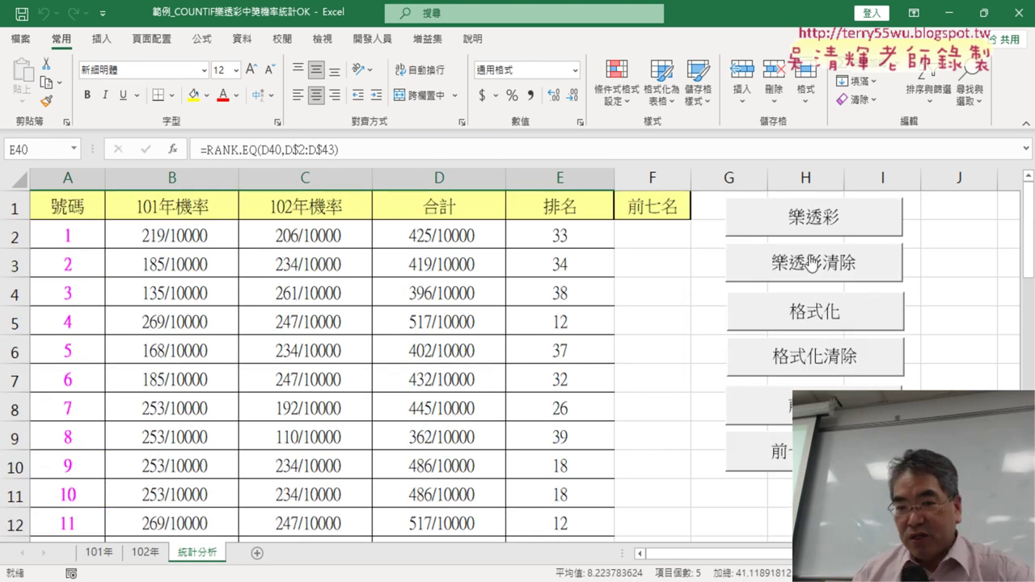
{"action": "left_click", "coordinate": [564, 236]}
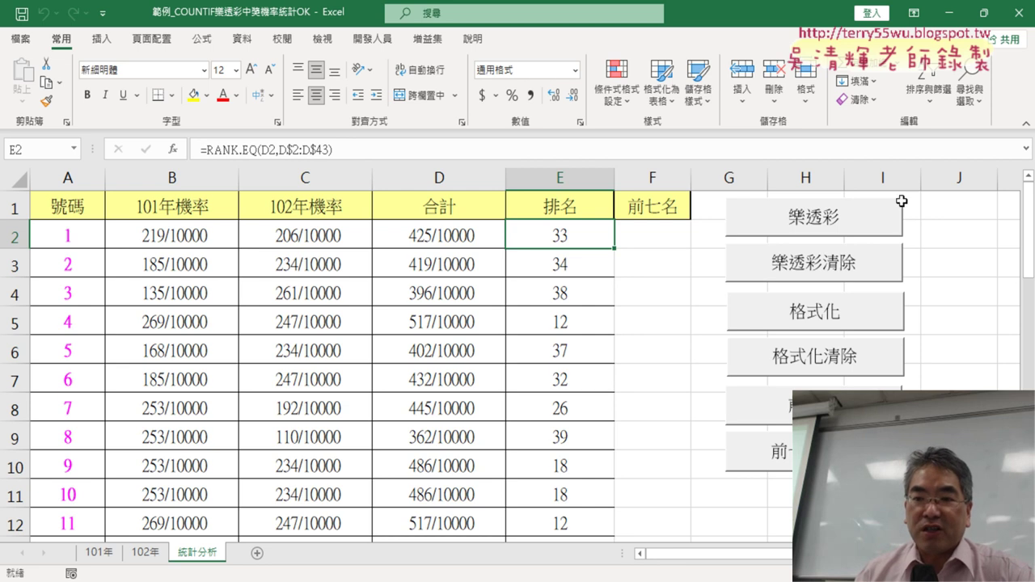
- Verify 開發人員 is checked under Customize Ribbon in Excel Options and confirm
{"action": "left_click", "coordinate": [379, 42]}
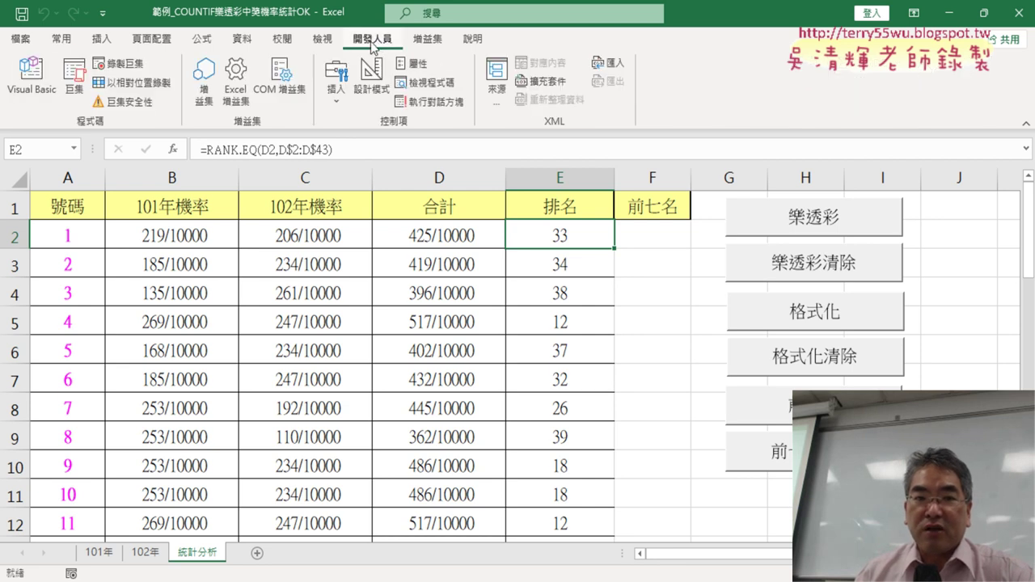
{"action": "left_click", "coordinate": [103, 12]}
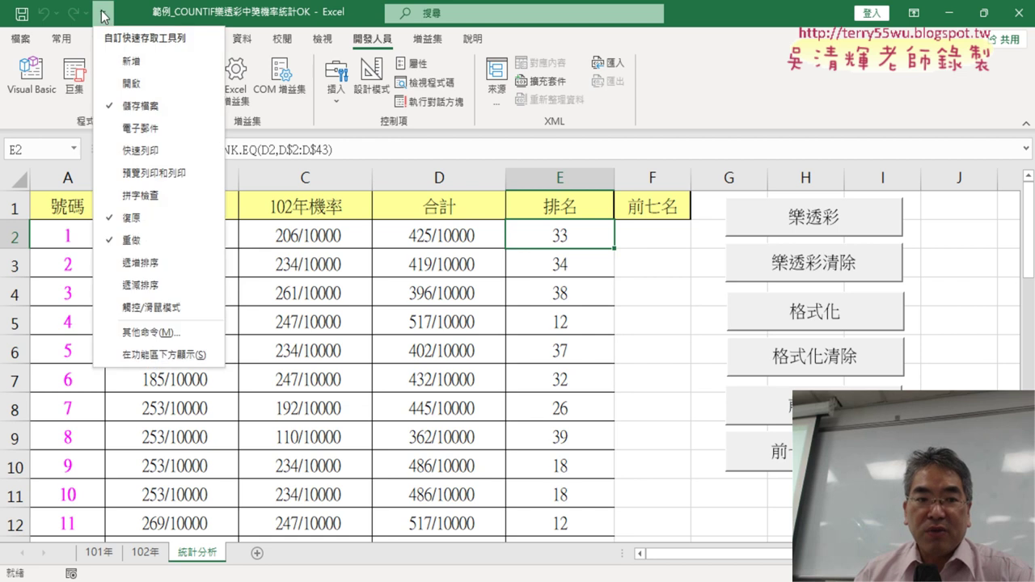
{"action": "left_click", "coordinate": [144, 332]}
{"action": "left_click", "coordinate": [235, 234]}
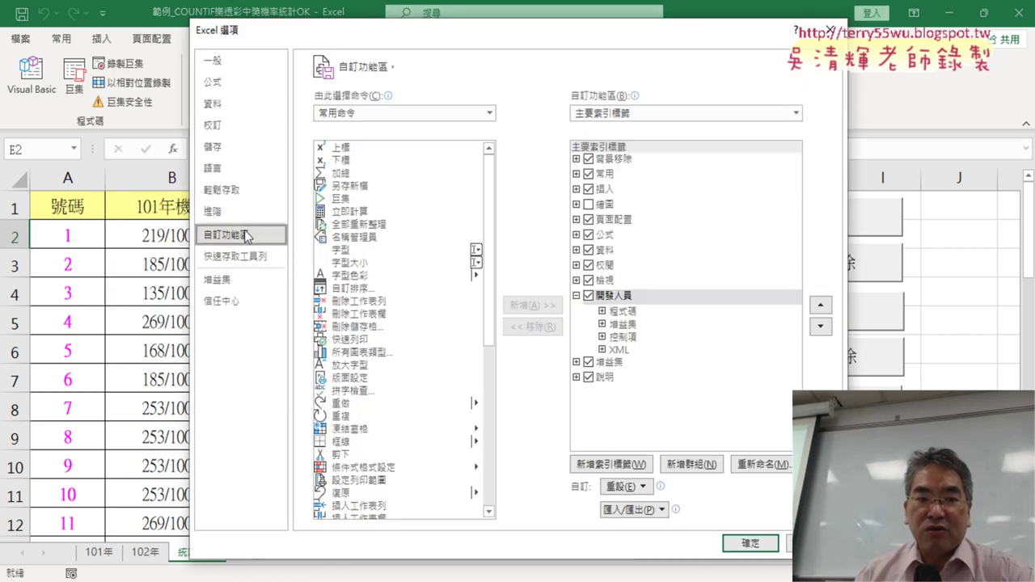
{"action": "left_click", "coordinate": [588, 297]}
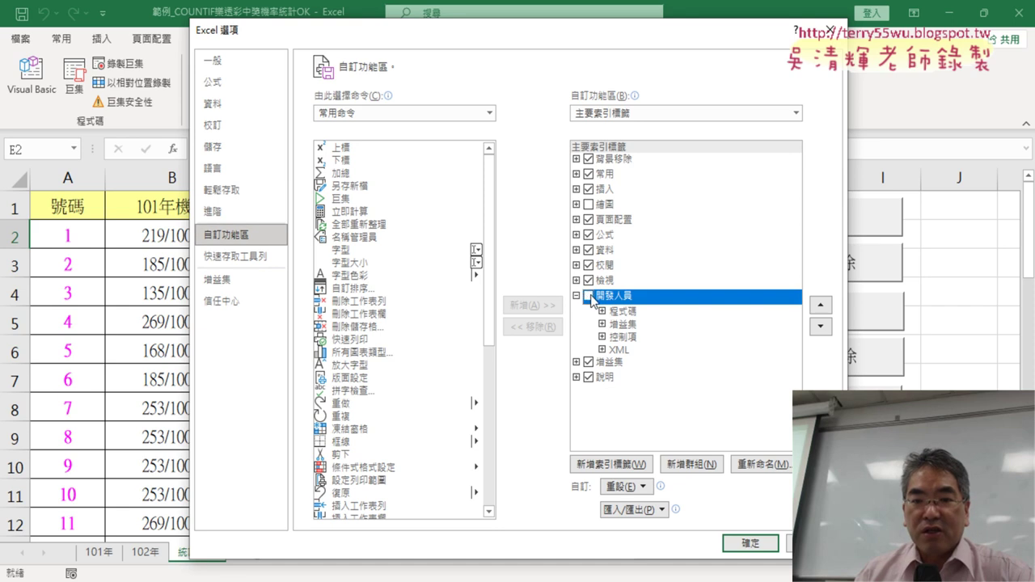
{"action": "left_click", "coordinate": [751, 543]}
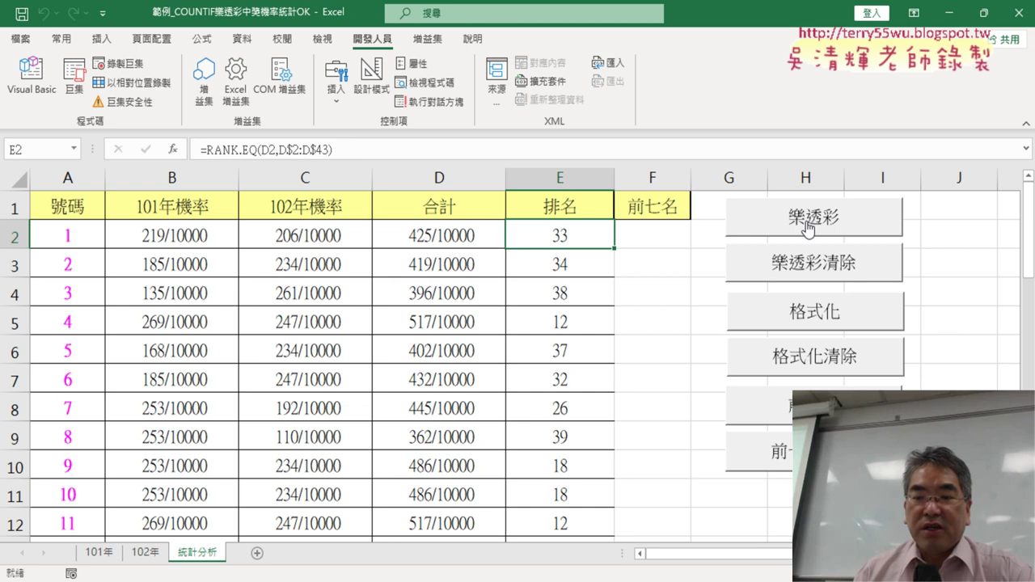
- Remove Module1 from the VBA project, answering 否 to exporting it first
{"action": "left_click", "coordinate": [34, 90]}
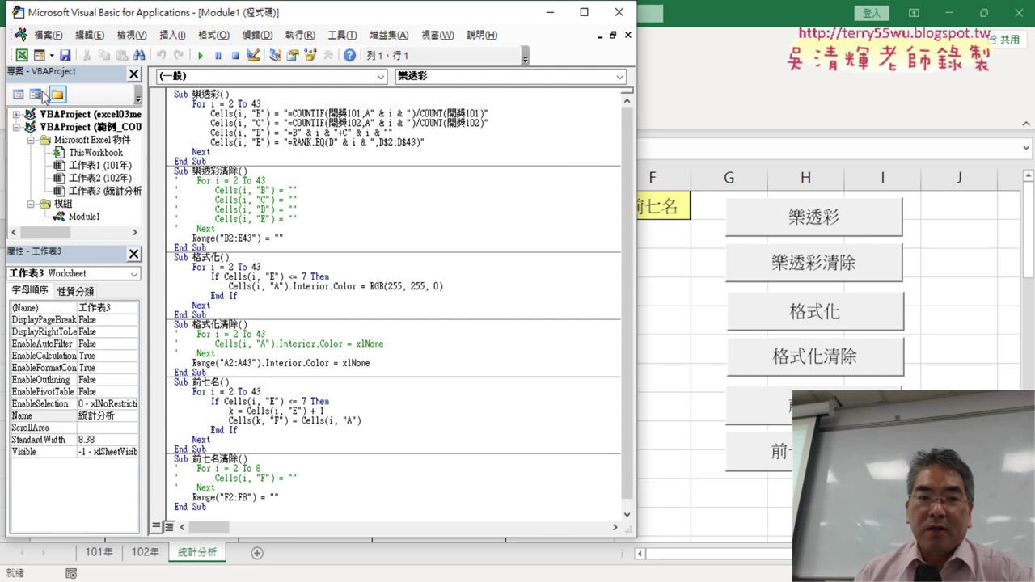
{"action": "scroll", "coordinate": [413, 244], "scroll_direction": "down", "scroll_amount": 1}
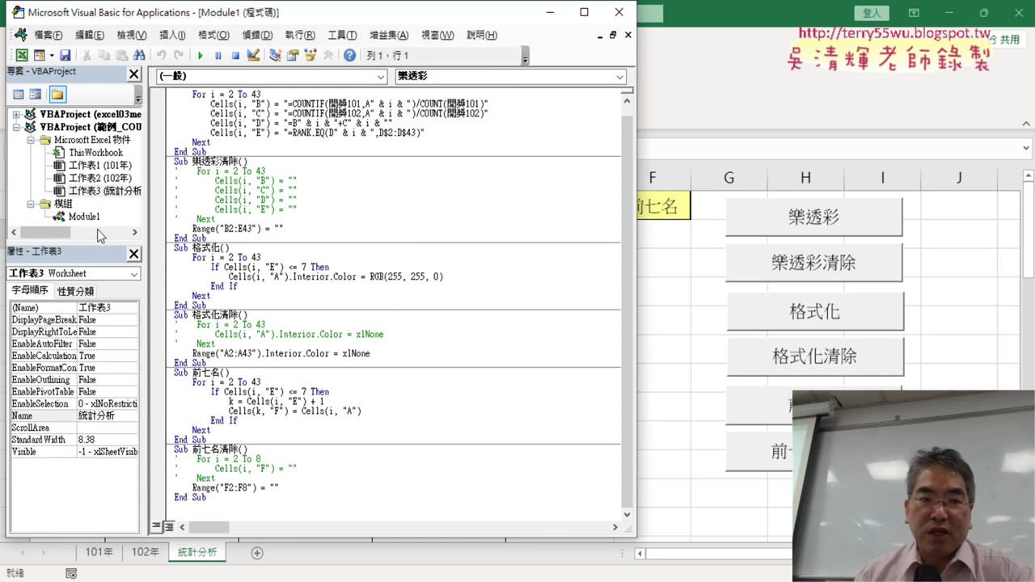
{"action": "right_click", "coordinate": [85, 219]}
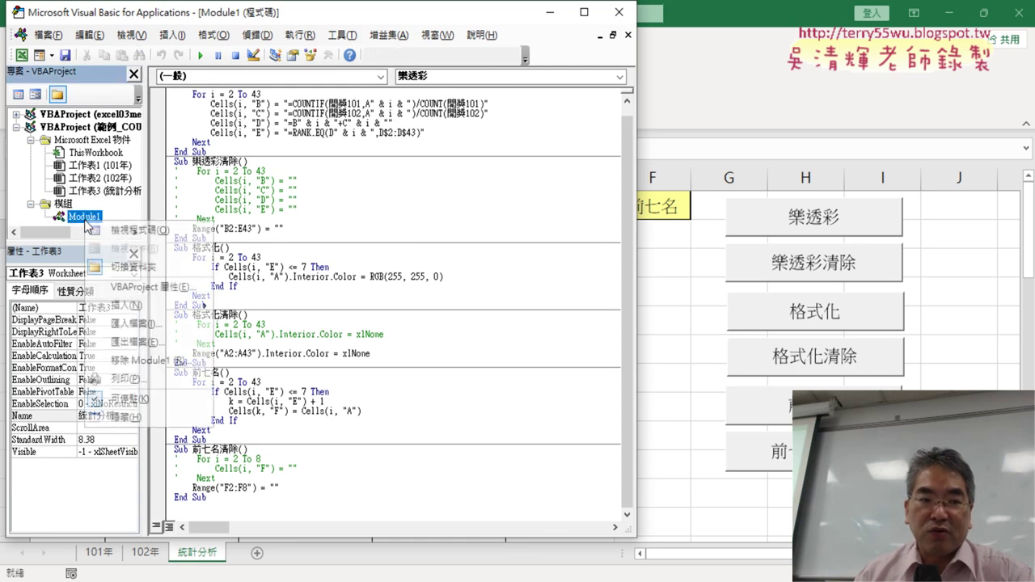
{"action": "left_click", "coordinate": [154, 361]}
{"action": "left_click", "coordinate": [507, 360]}
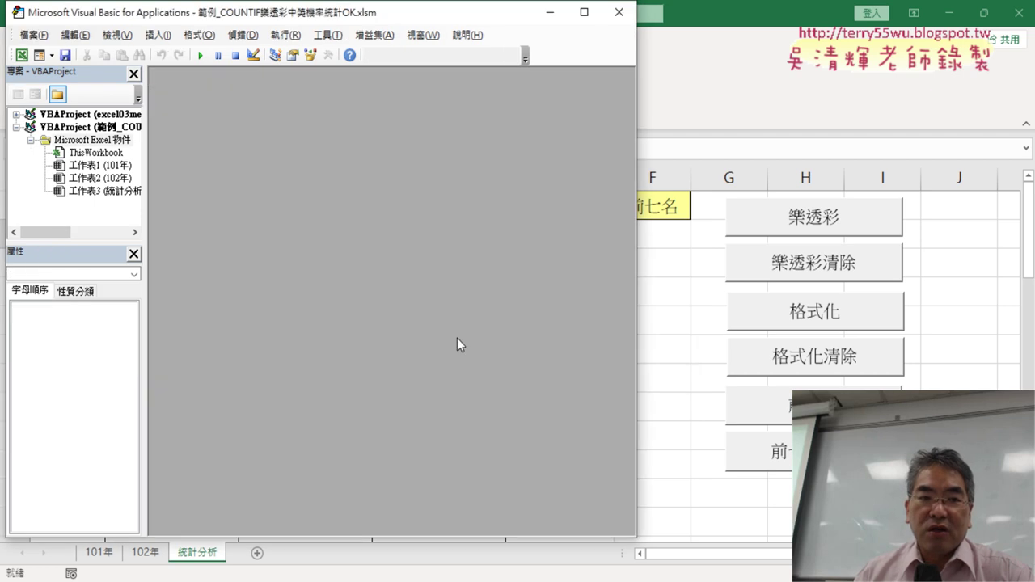
{"action": "left_click_drag", "start_coordinate": [148, 203], "coordinate": [189, 200]}
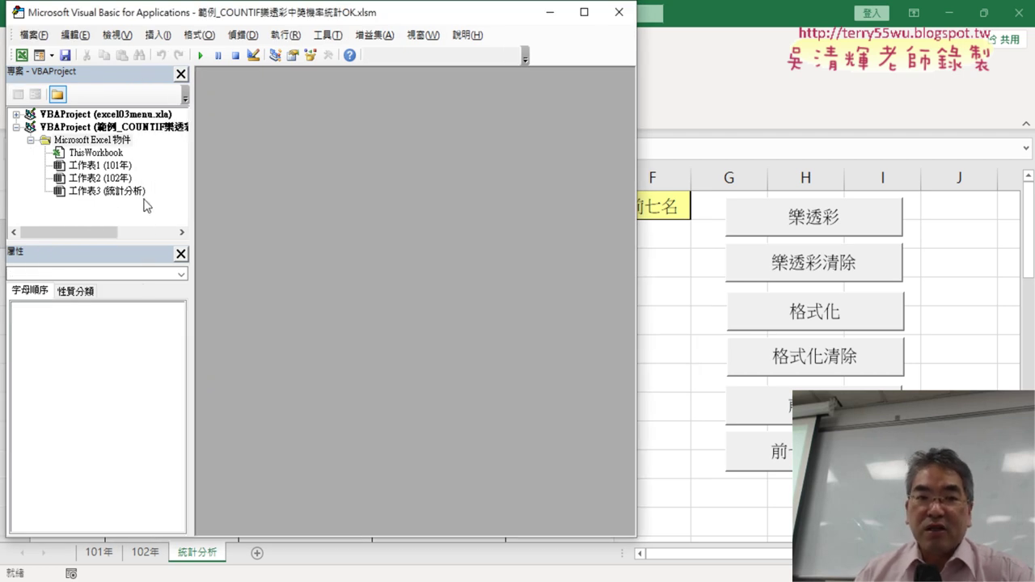
- Insert a new module and declare an empty Sub 樂透彩() procedure in it
{"action": "right_click", "coordinate": [99, 180]}
{"action": "mouse_move", "coordinate": [162, 264]}
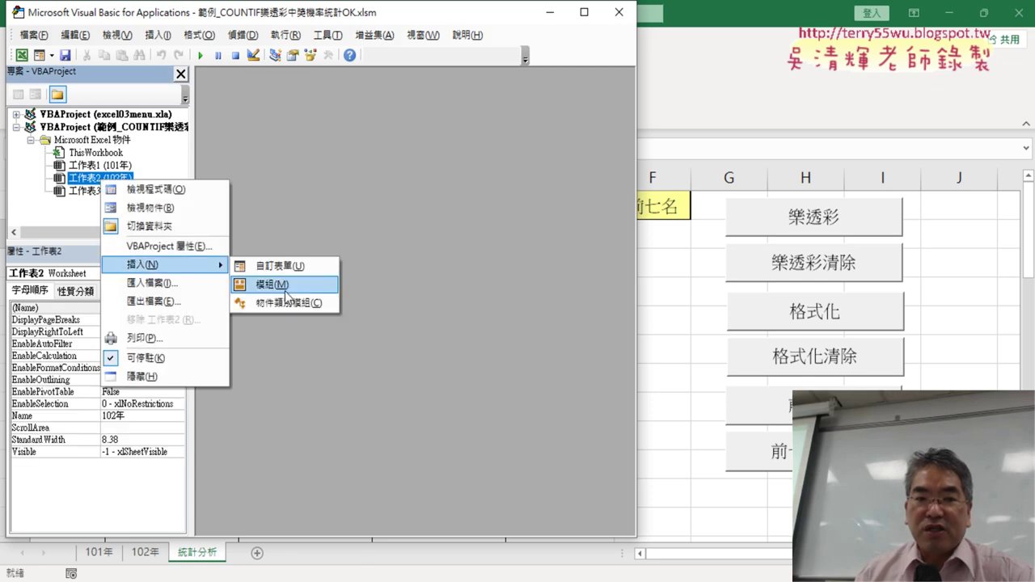
{"action": "left_click", "coordinate": [285, 285]}
{"action": "type", "text": "ㄙ"}
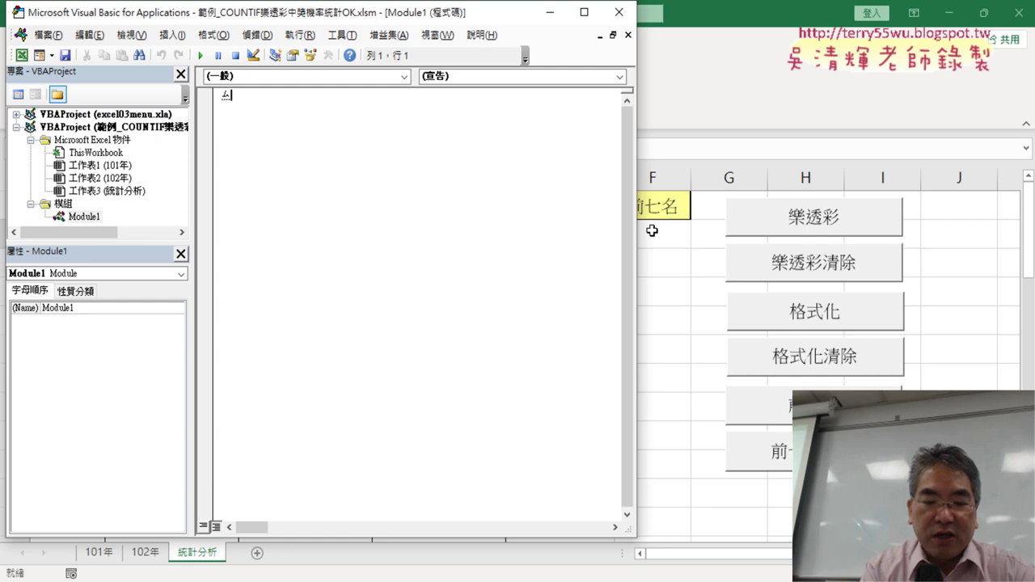
{"action": "type", "text": "sub"}
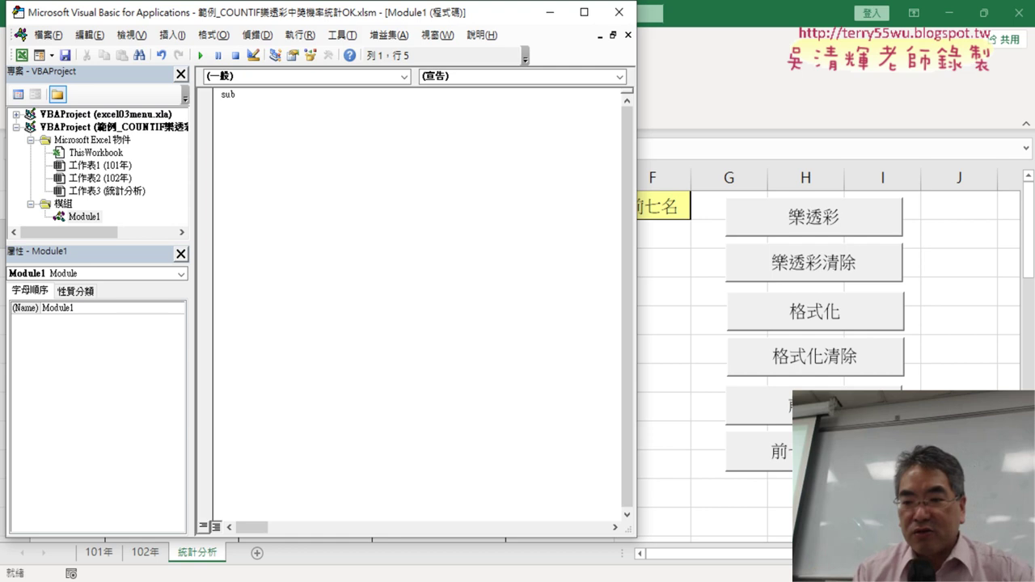
{"action": "type", "text": "ㄌ"}
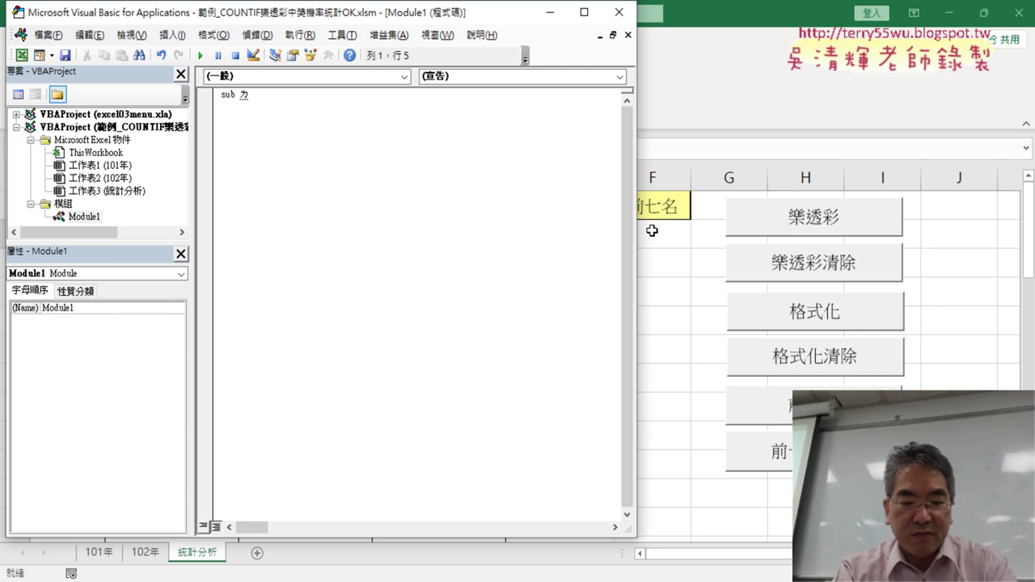
{"action": "type", "text": "樂"}
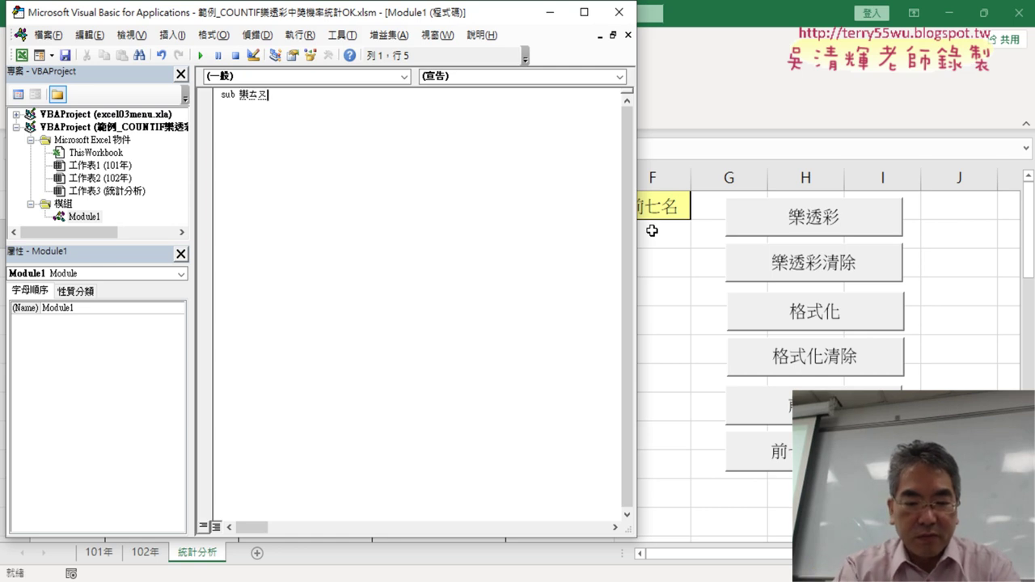
{"action": "type", "text": "透彩"}
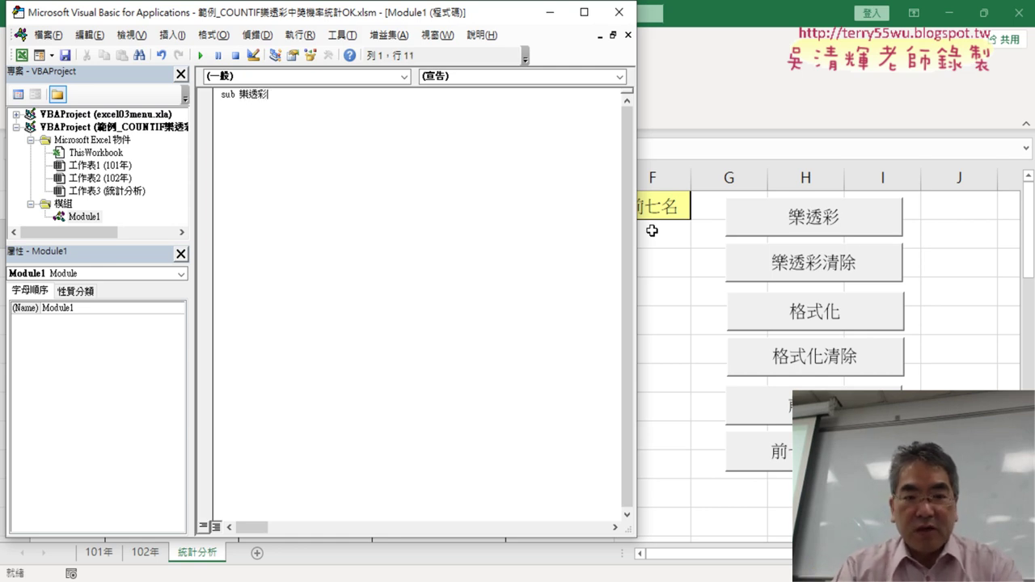
{"action": "key", "text": "Return"}
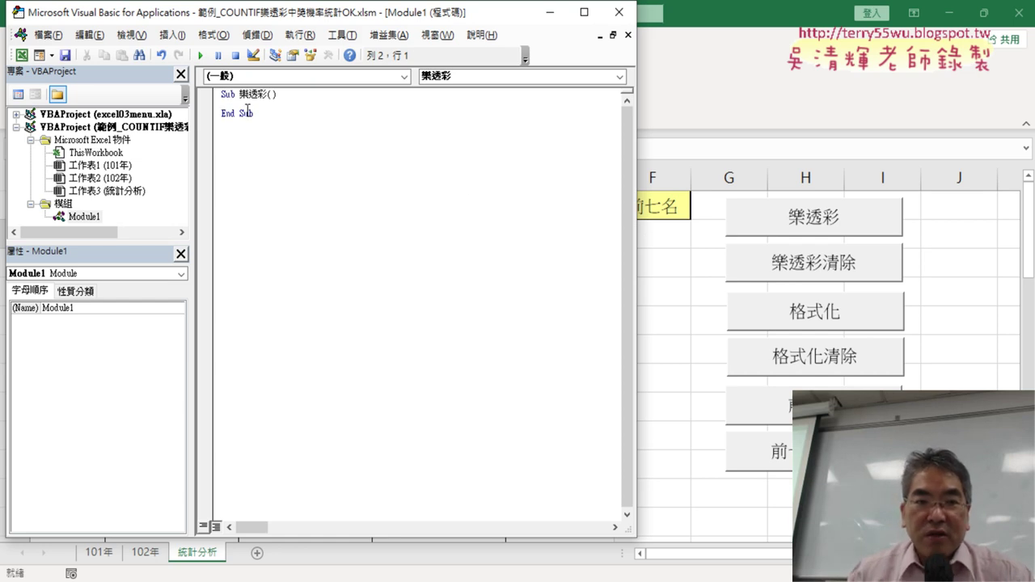
{"action": "left_click_drag", "start_coordinate": [265, 114], "coordinate": [208, 87]}
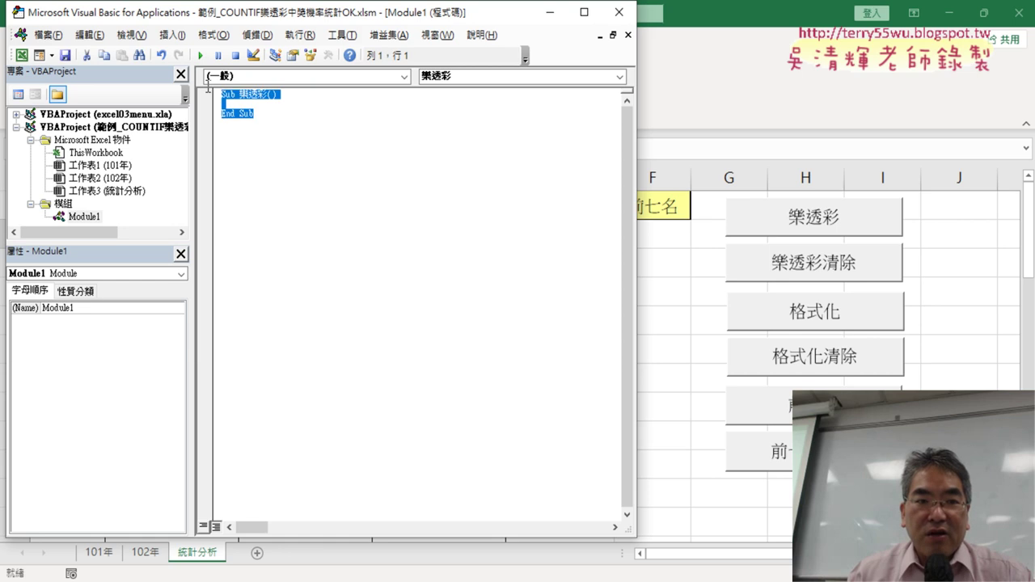
{"action": "left_click", "coordinate": [84, 219]}
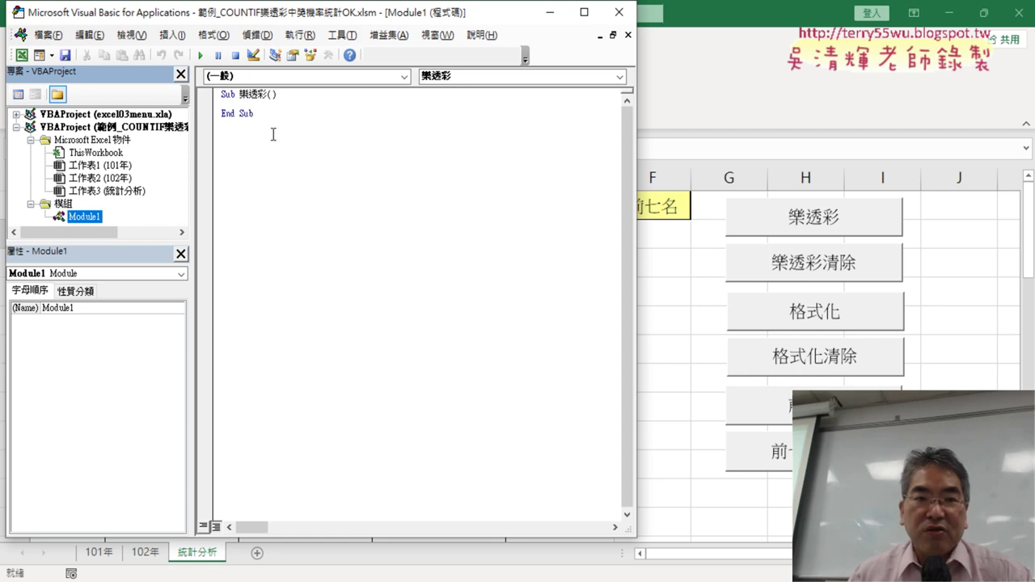
{"action": "left_click", "coordinate": [343, 35]}
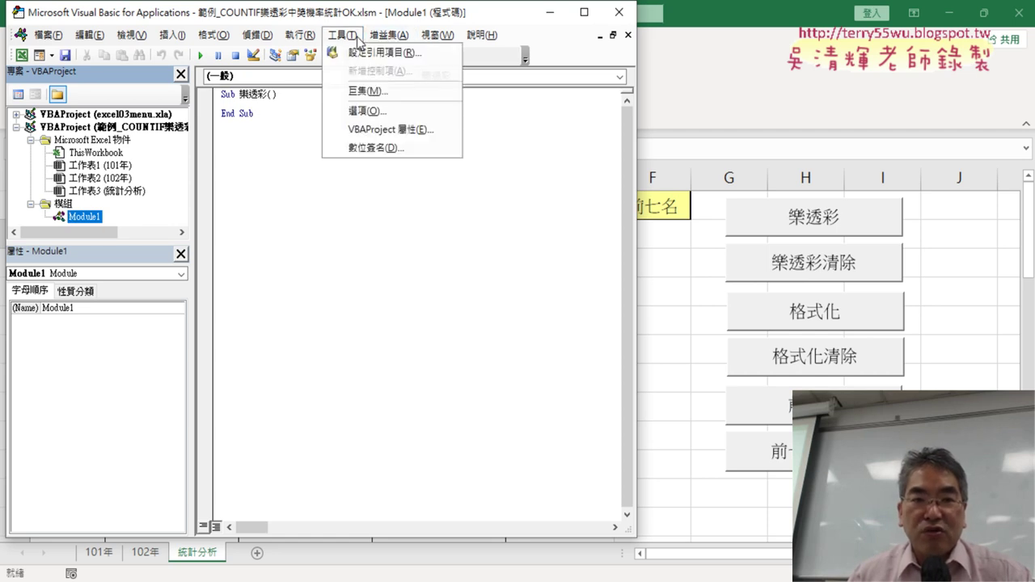
- Set the code font size to 14 on the 撰寫風格 tab of the editor options
{"action": "left_click", "coordinate": [385, 111]}
{"action": "left_click", "coordinate": [426, 142]}
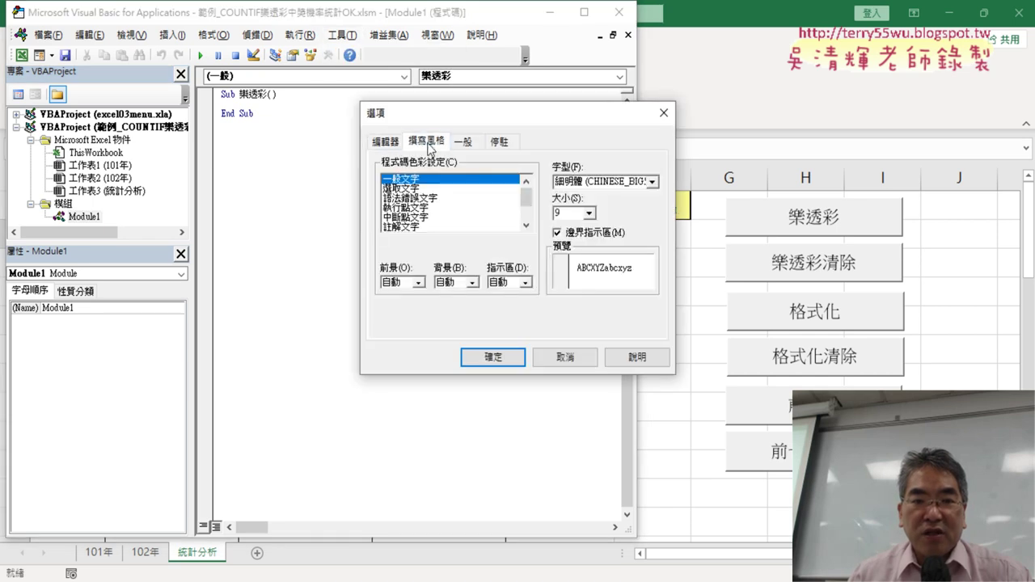
{"action": "left_click", "coordinate": [589, 212]}
{"action": "left_click", "coordinate": [590, 254]}
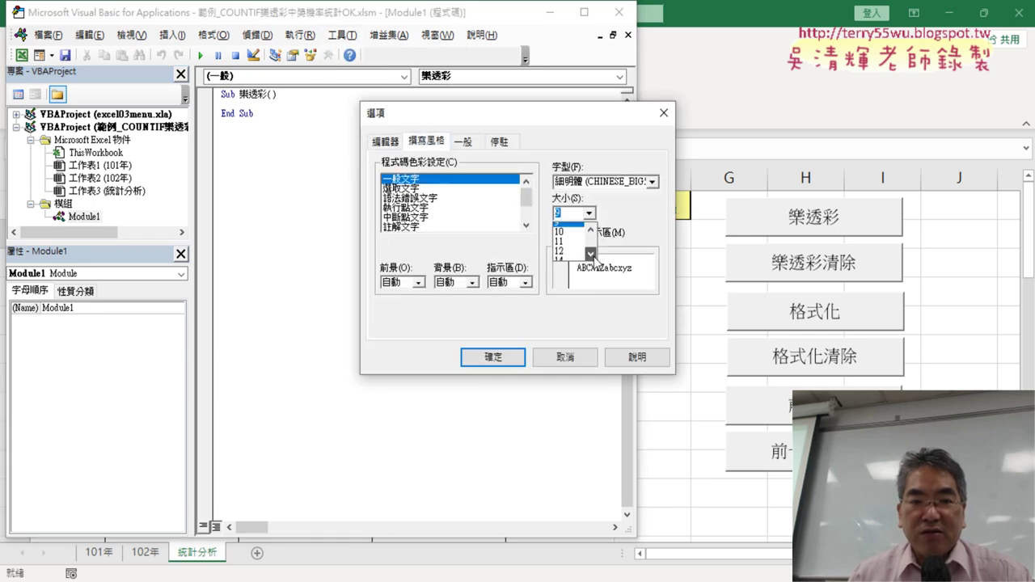
{"action": "left_click", "coordinate": [562, 245]}
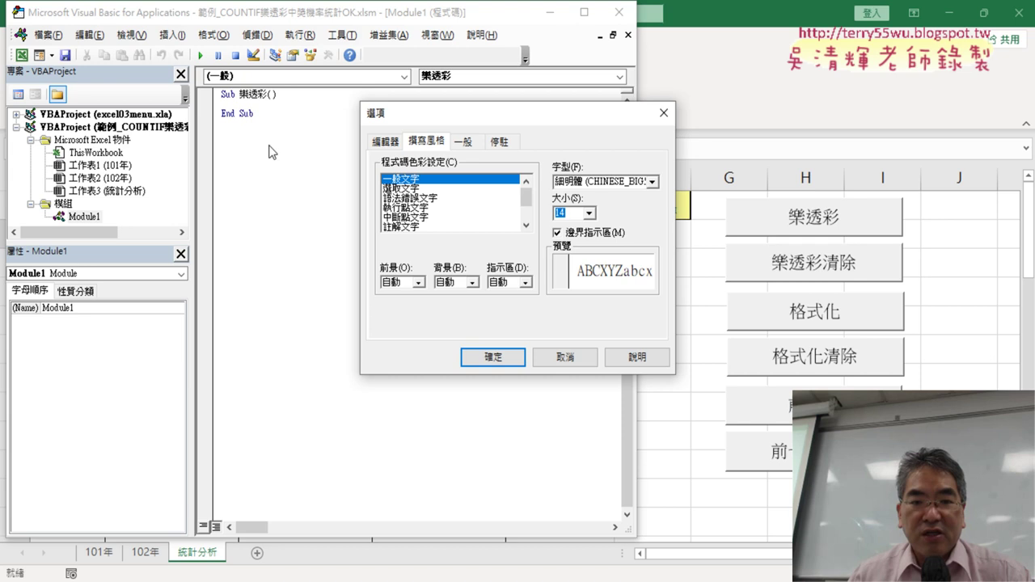
{"action": "left_click", "coordinate": [485, 356]}
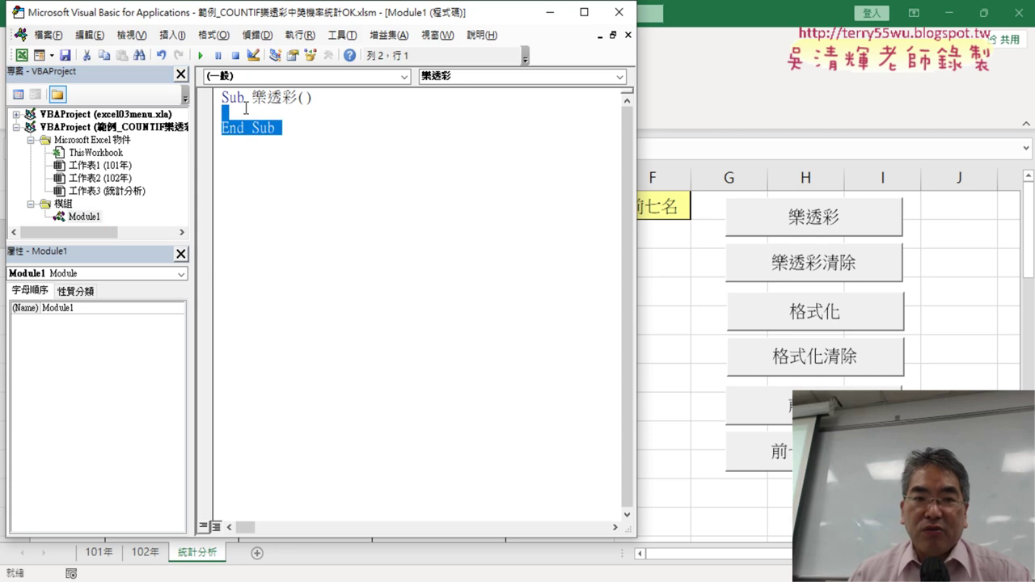
- Select the Sub 樂透彩 code and drag the pane splitter left to widen the code window
{"action": "left_click_drag", "start_coordinate": [303, 146], "coordinate": [220, 97]}
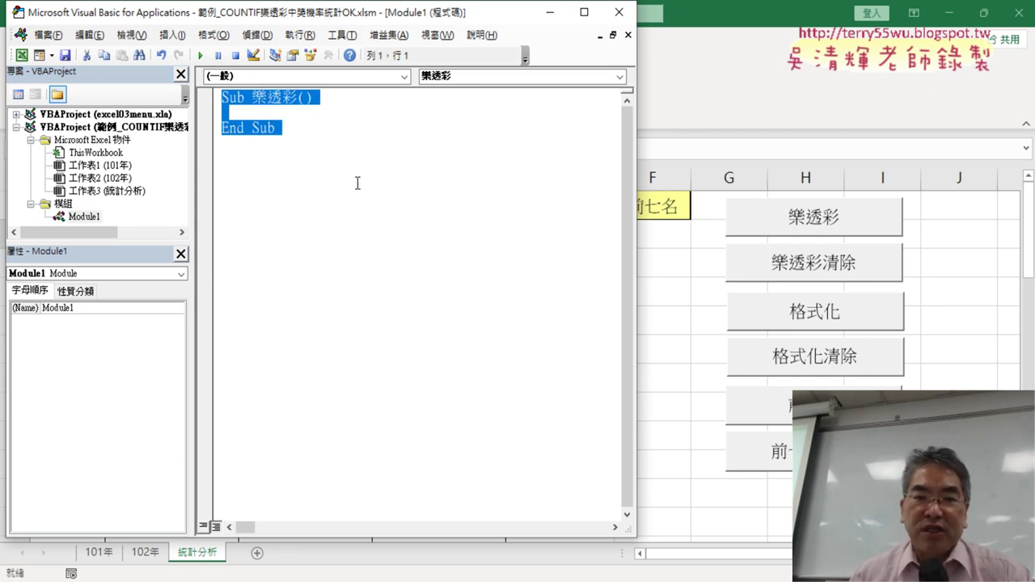
{"action": "left_click_drag", "start_coordinate": [194, 209], "coordinate": [165, 210]}
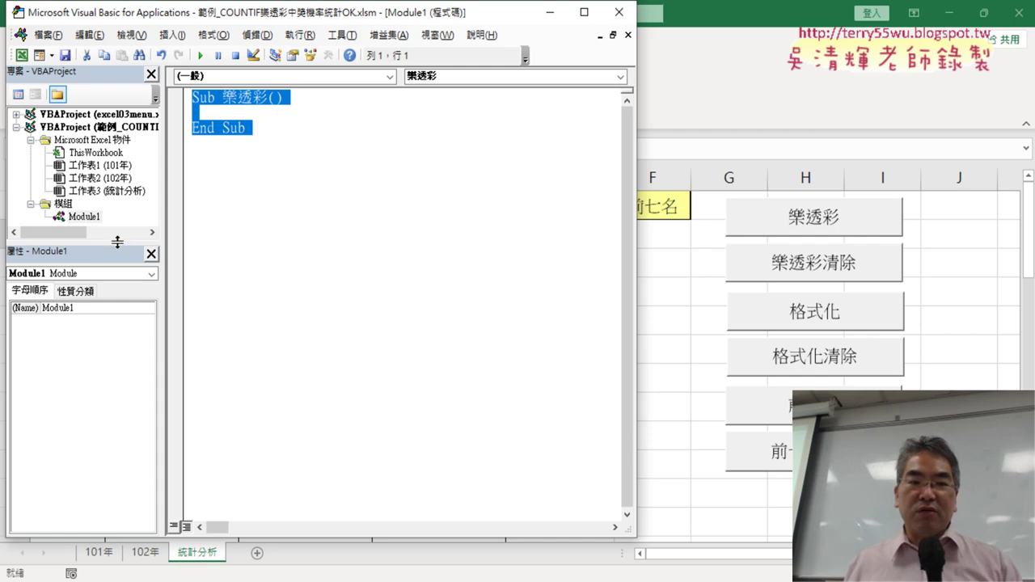
- Move the editor down to reveal Excel and circle steps 1 and 2 in red
{"action": "left_click_drag", "start_coordinate": [119, 241], "coordinate": [122, 321]}
{"action": "mouse_move", "coordinate": [360, 12]}
{"action": "left_mouse_down"}
{"action": "mouse_move", "coordinate": [344, 112]}
{"action": "mouse_move", "coordinate": [461, 151]}
{"action": "left_mouse_up"}
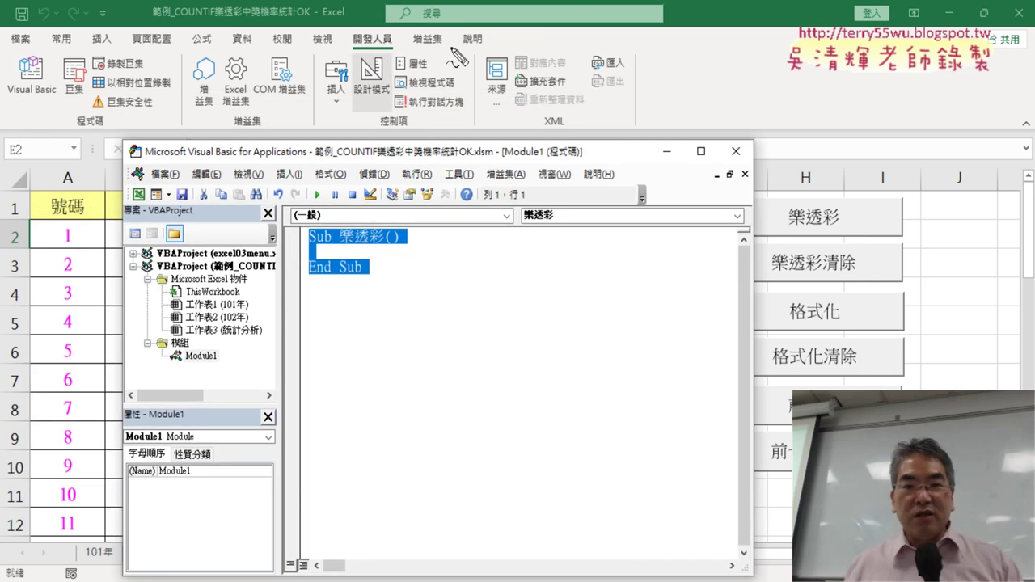
{"action": "mouse_move", "coordinate": [354, 49]}
{"action": "left_mouse_down"}
{"action": "mouse_move", "coordinate": [402, 32]}
{"action": "mouse_move", "coordinate": [435, 80]}
{"action": "mouse_move", "coordinate": [479, 78]}
{"action": "left_mouse_up"}
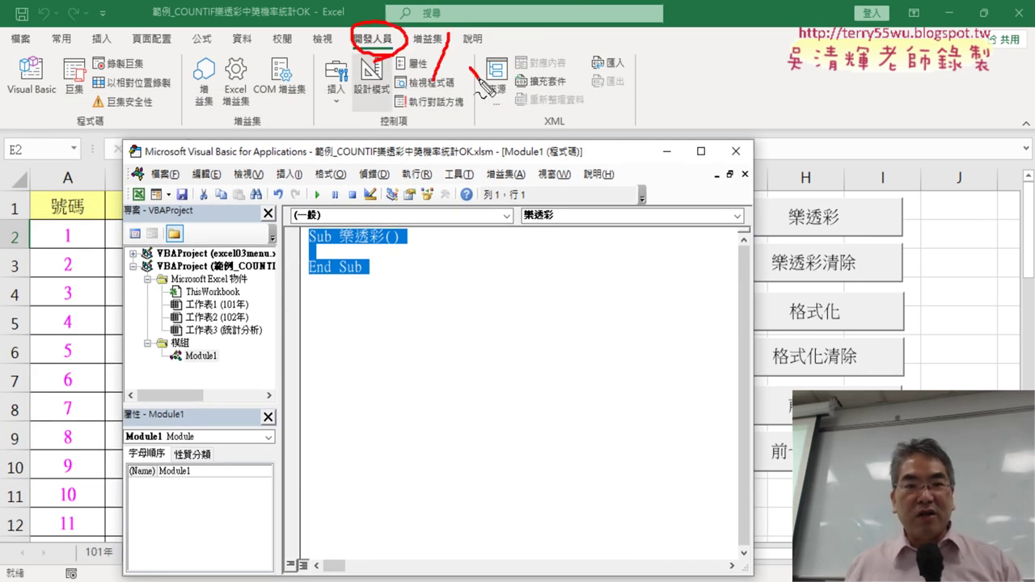
{"action": "left_click_drag", "start_coordinate": [36, 120], "coordinate": [49, 115]}
{"action": "left_click_drag", "start_coordinate": [31, 79], "coordinate": [71, 118]}
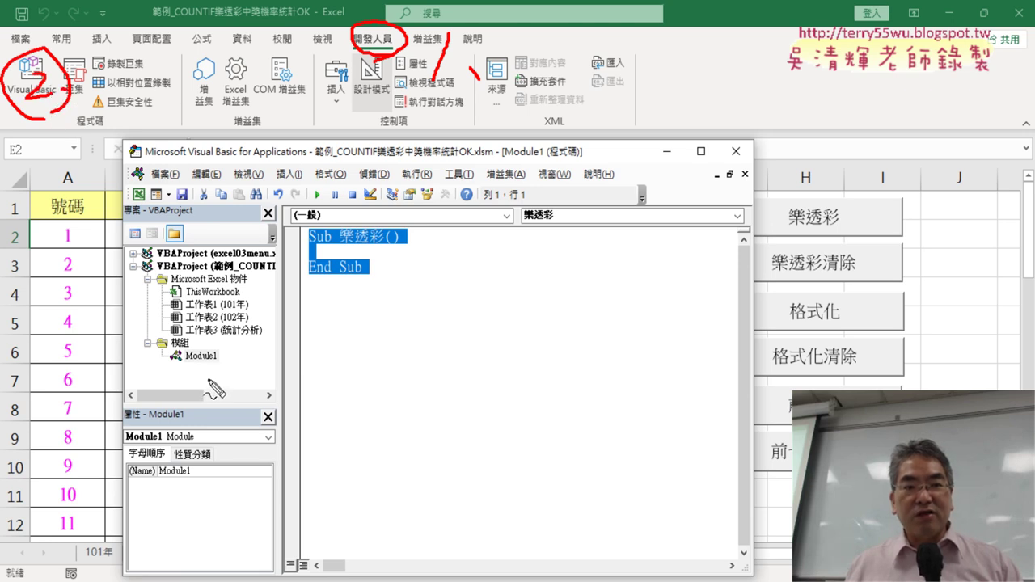
- Circle and label Module1 as step 3, the 樂透彩 code as step 4, and the sheet button
{"action": "mouse_move", "coordinate": [208, 377]}
{"action": "left_mouse_down"}
{"action": "mouse_move", "coordinate": [161, 363]}
{"action": "mouse_move", "coordinate": [212, 378]}
{"action": "left_mouse_up"}
{"action": "left_click_drag", "start_coordinate": [122, 335], "coordinate": [128, 375]}
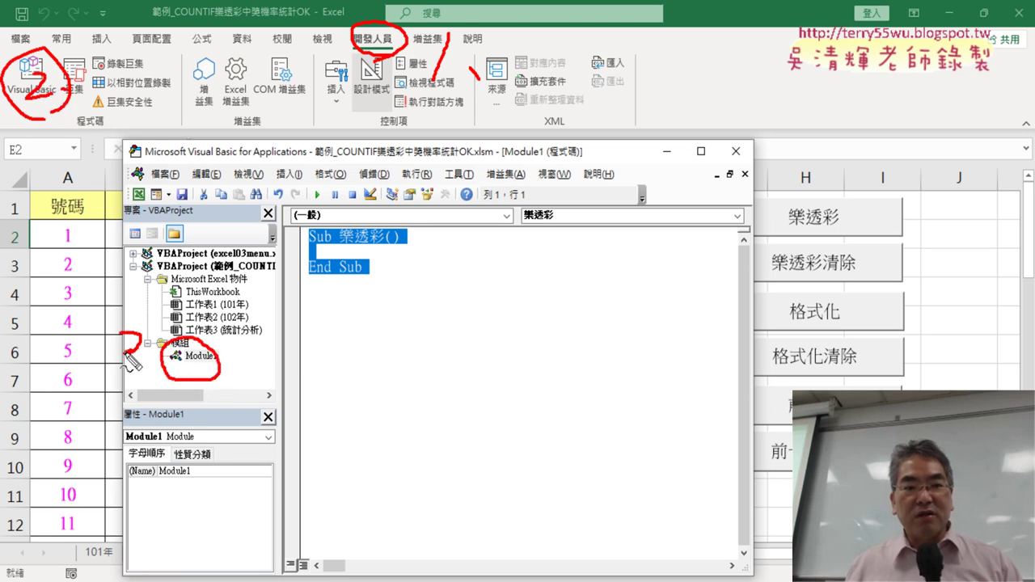
{"action": "left_click", "coordinate": [154, 374]}
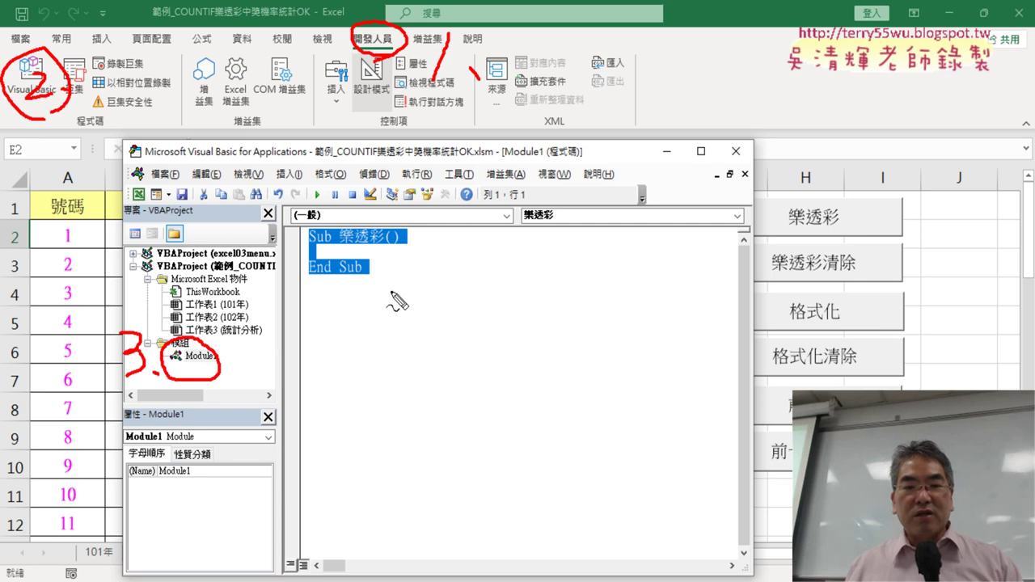
{"action": "mouse_move", "coordinate": [387, 297]}
{"action": "left_mouse_down"}
{"action": "mouse_move", "coordinate": [315, 213]}
{"action": "mouse_move", "coordinate": [412, 313]}
{"action": "left_mouse_up"}
{"action": "mouse_move", "coordinate": [546, 232]}
{"action": "left_mouse_down"}
{"action": "mouse_move", "coordinate": [547, 264]}
{"action": "mouse_move", "coordinate": [528, 288]}
{"action": "left_mouse_up"}
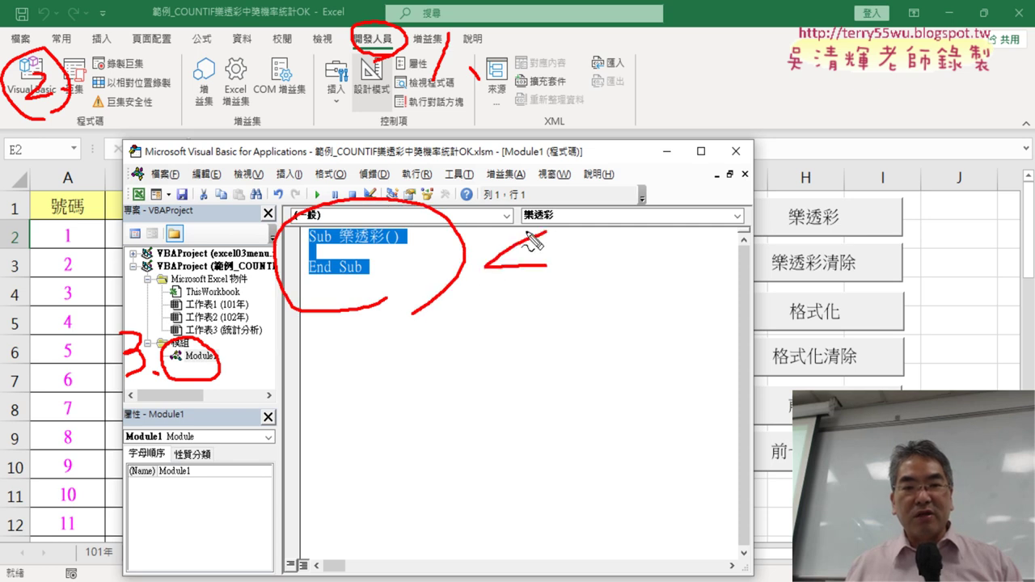
{"action": "left_click_drag", "start_coordinate": [813, 202], "coordinate": [833, 238]}
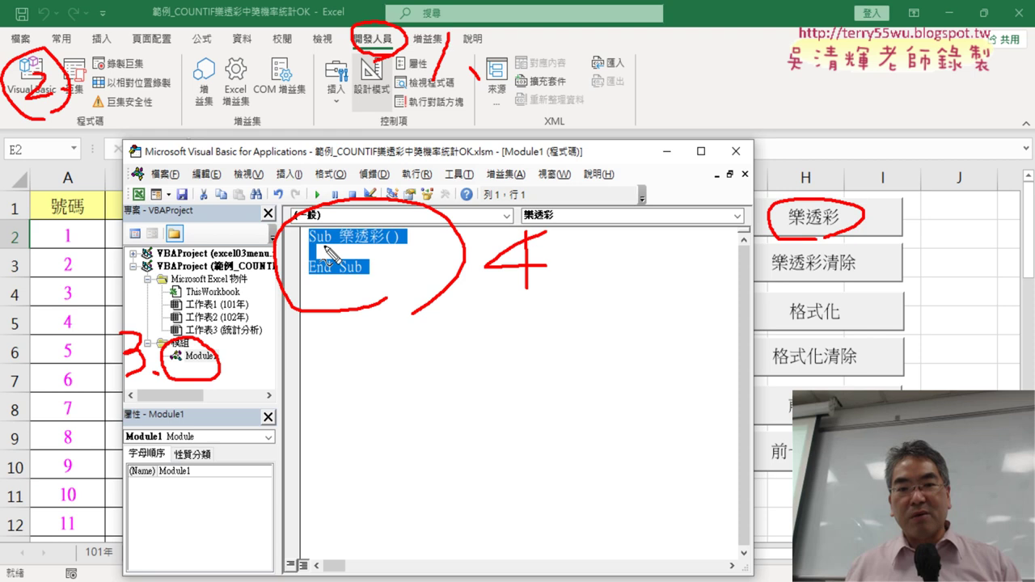
- Underline the empty body line of Sub 樂透彩 in red and write step 5 beside the sheet buttons
{"action": "mouse_move", "coordinate": [312, 247]}
{"action": "left_mouse_down"}
{"action": "mouse_move", "coordinate": [349, 248]}
{"action": "mouse_move", "coordinate": [362, 275]}
{"action": "left_mouse_up"}
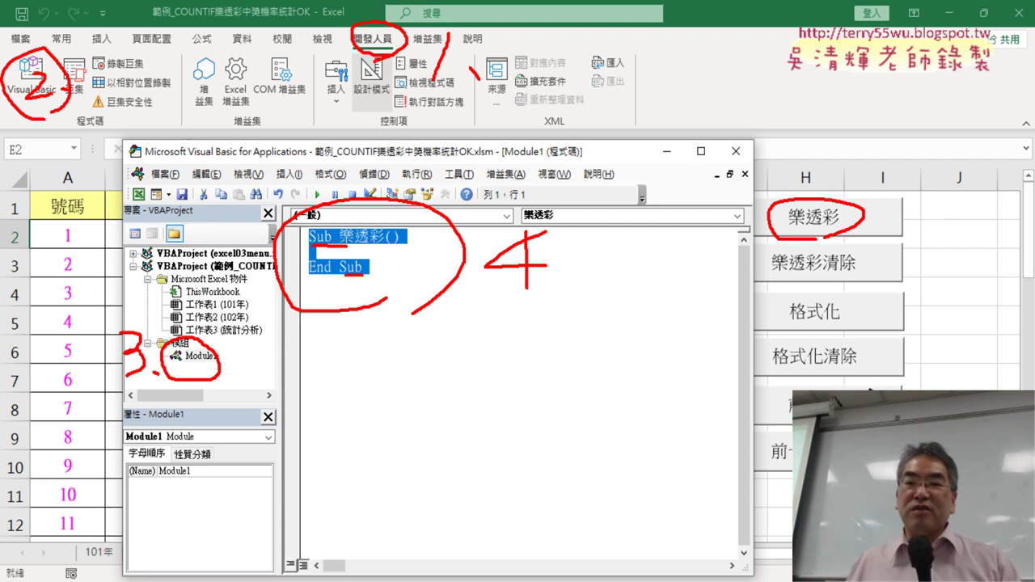
{"action": "left_click_drag", "start_coordinate": [964, 297], "coordinate": [932, 356]}
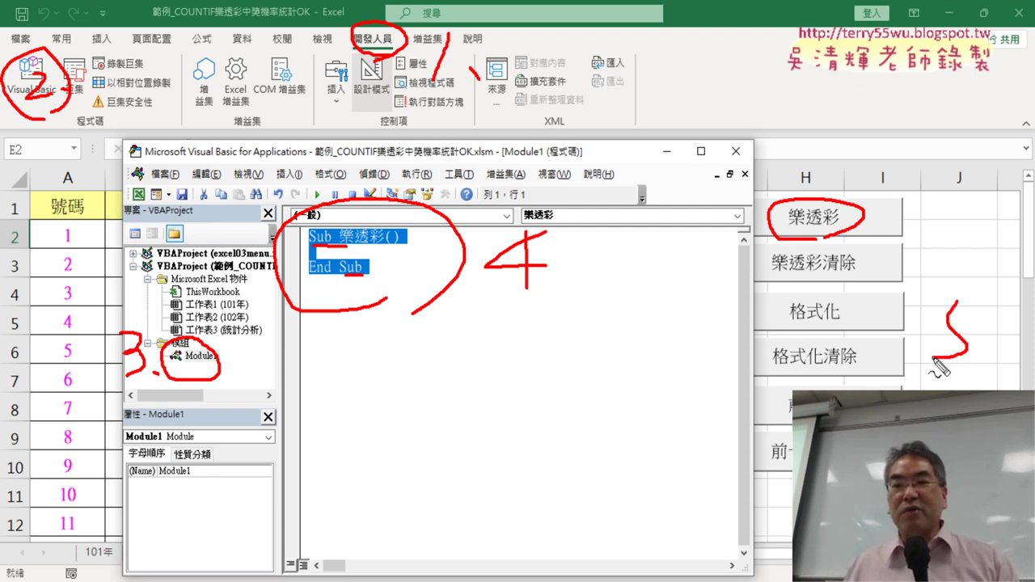